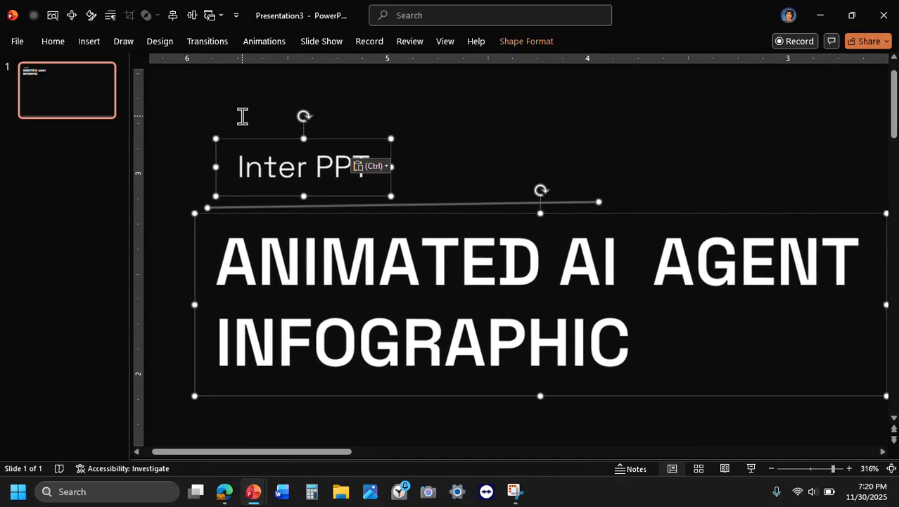
Shift the "Inter PPT" text box slightly left so it lines up with the start of the line above the title.
left_click(338, 182)
left_click_drag(352, 196, 342, 195)
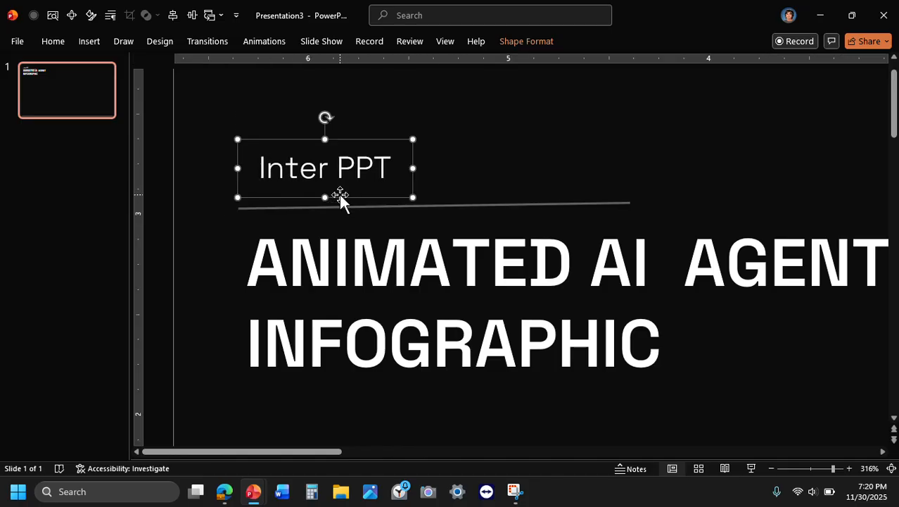
left_click(457, 181)
Check the font and size used for the main title and for the "Inter PPT" text.
left_click(462, 321)
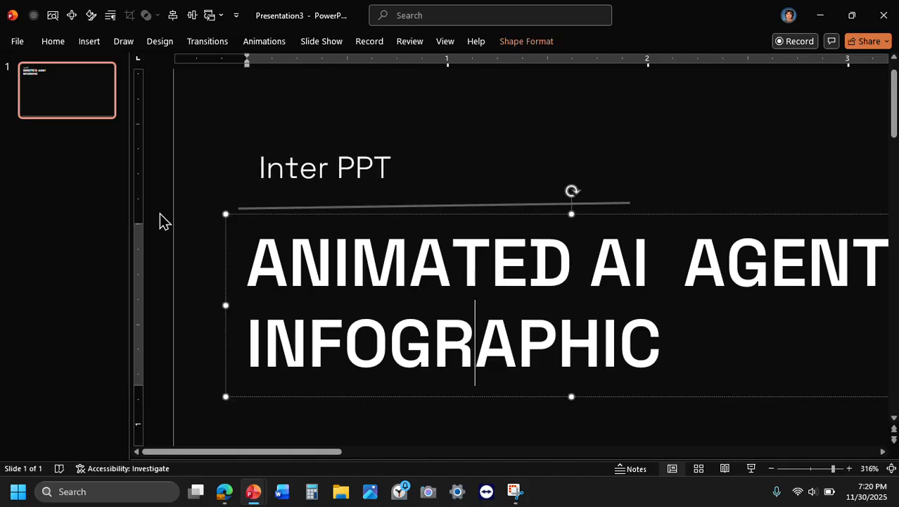
left_click(55, 41)
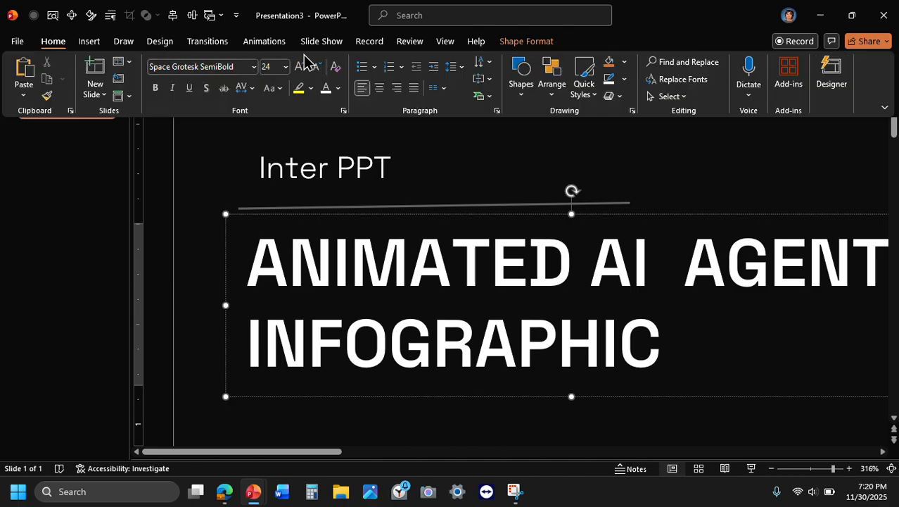
left_click(349, 159)
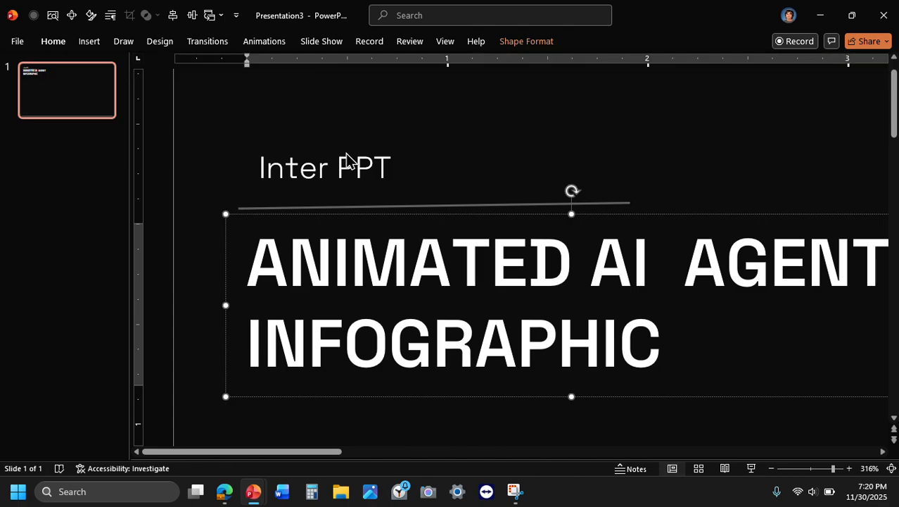
left_click(282, 161)
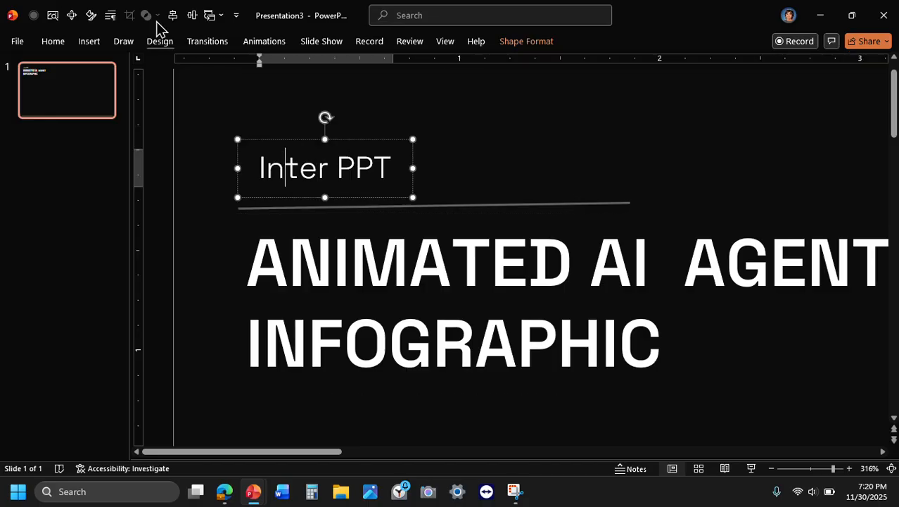
key("ctrl+a")
left_click(51, 42)
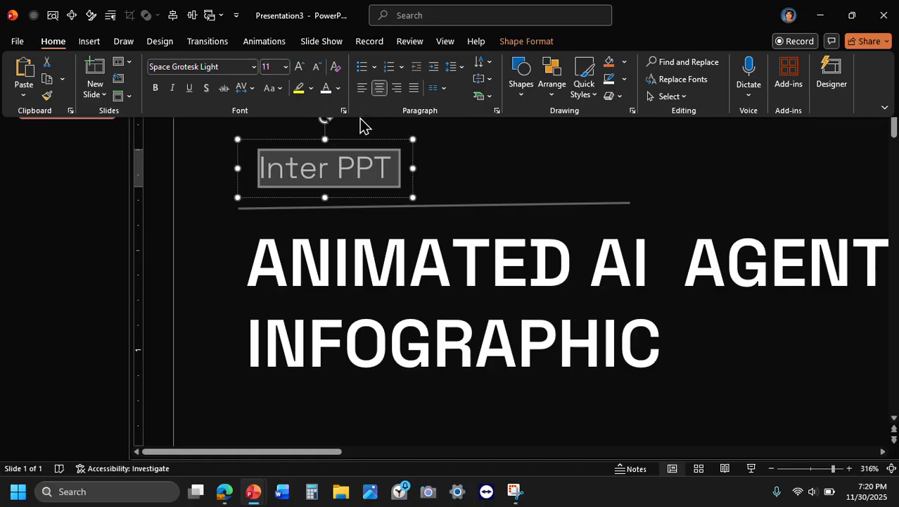
Place the "Inter PPT" text box directly above the thin line, with its text starting at the line's left end.
left_click(338, 176)
left_click(421, 193)
left_click(398, 177)
left_click_drag(417, 184, 395, 204)
left_click(468, 190)
left_click(359, 176)
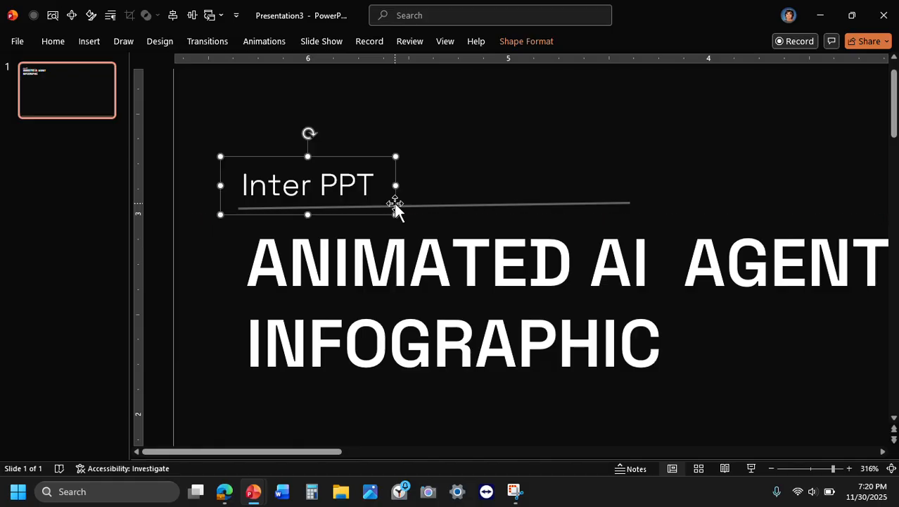
left_click(434, 186)
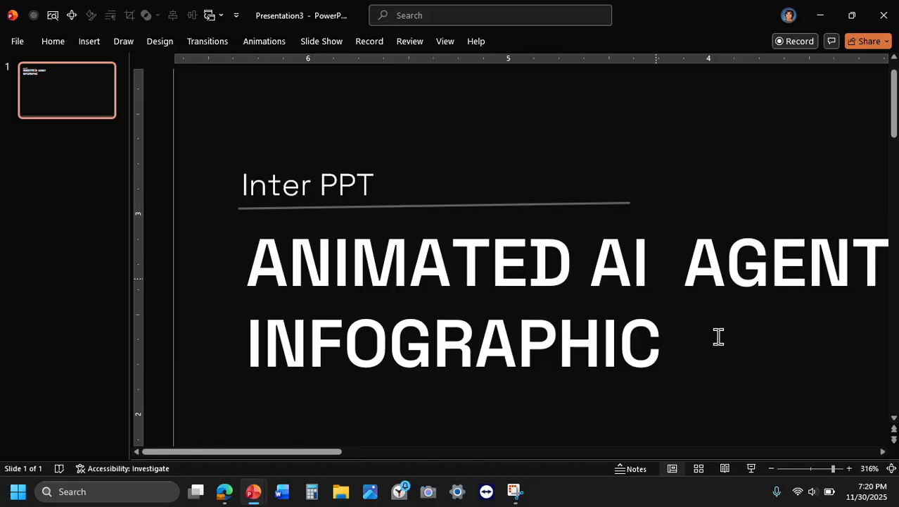
left_click(891, 468)
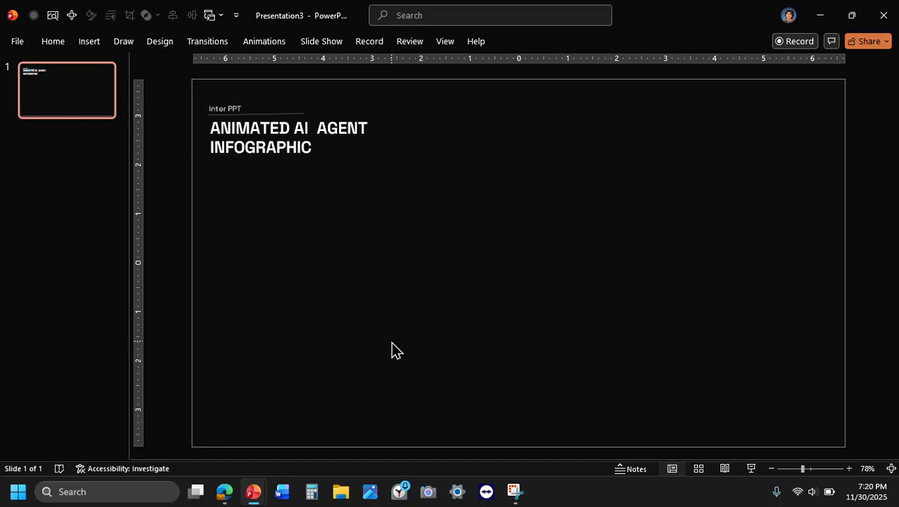
Switch to the finished ANIMATED AI AGENT INFOGRAPHIC presentation and examine the Chat Trigger box and its label.
key("alt+Tab")
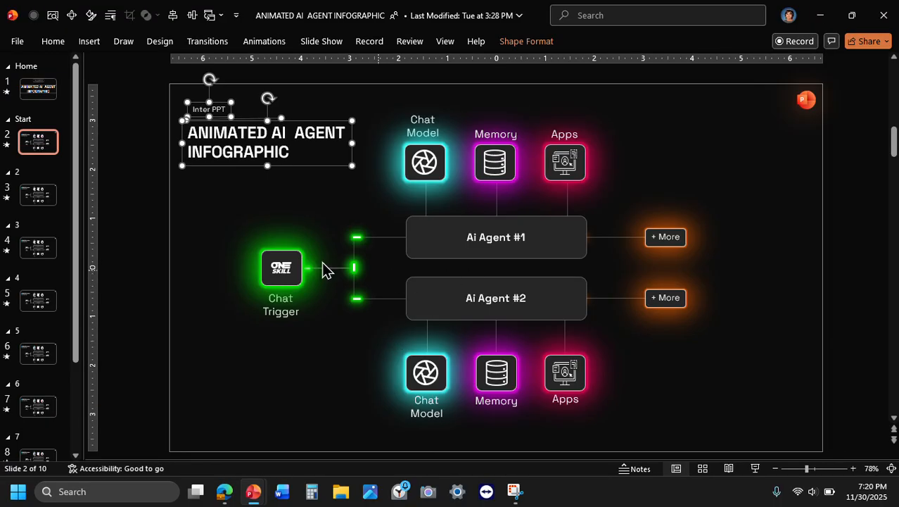
left_click(304, 246)
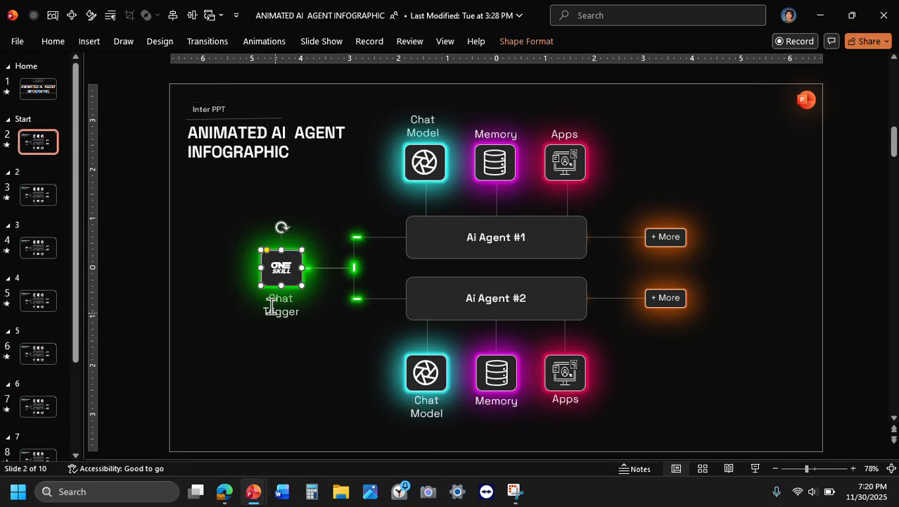
left_click(336, 195)
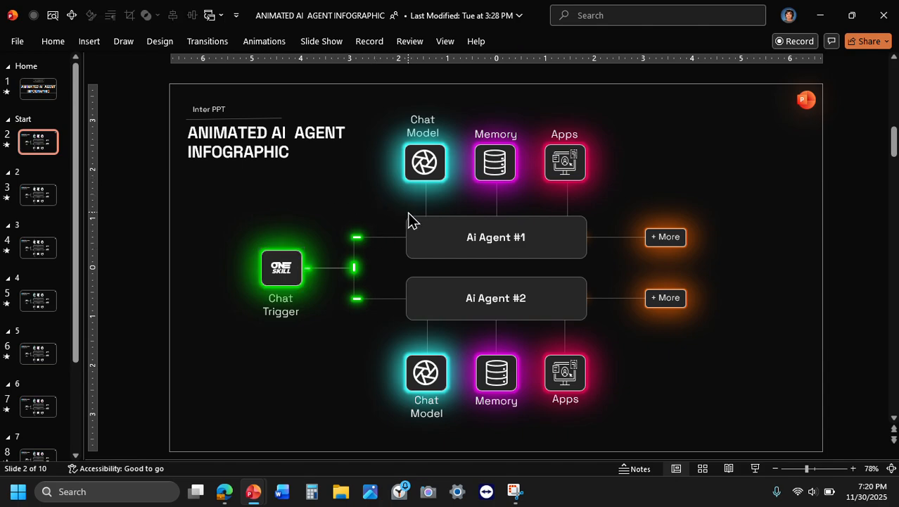
left_click(284, 317)
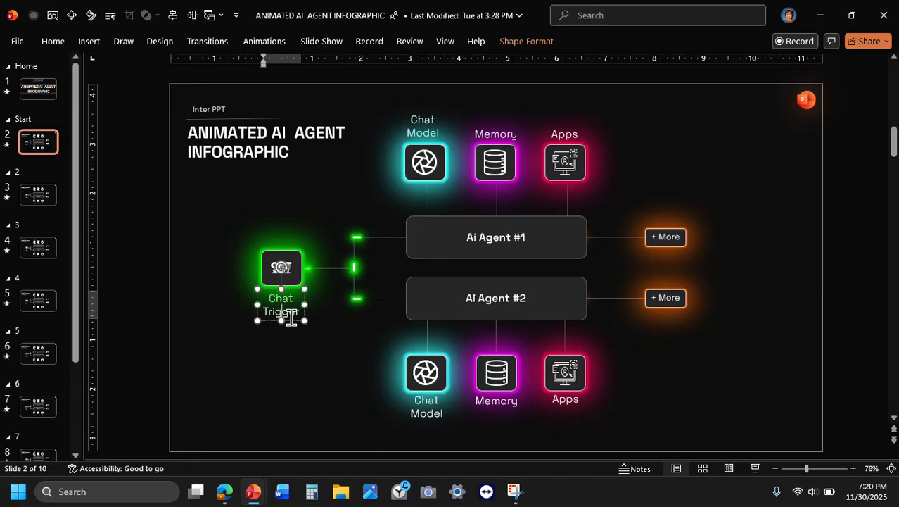
left_click(317, 296)
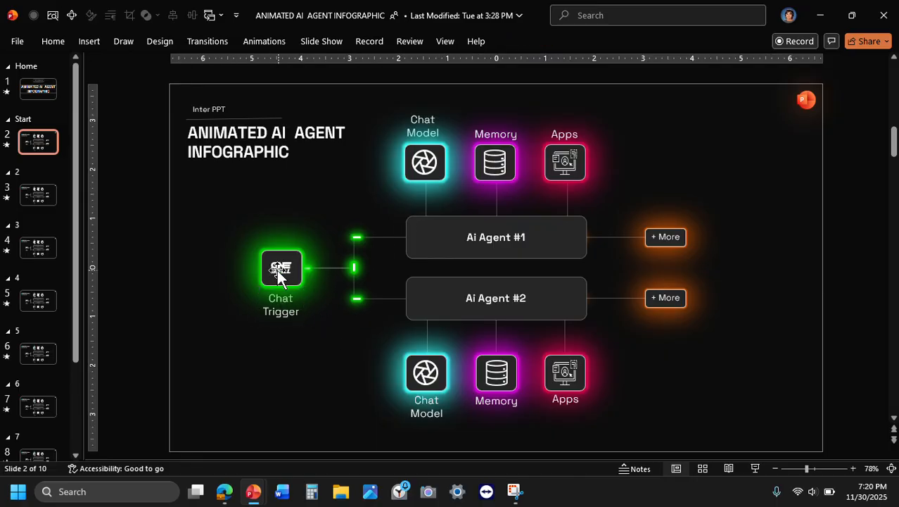
Copy the green glowing Chat Trigger box into Presentation3 and place it to the lower right of the title.
left_click(301, 262)
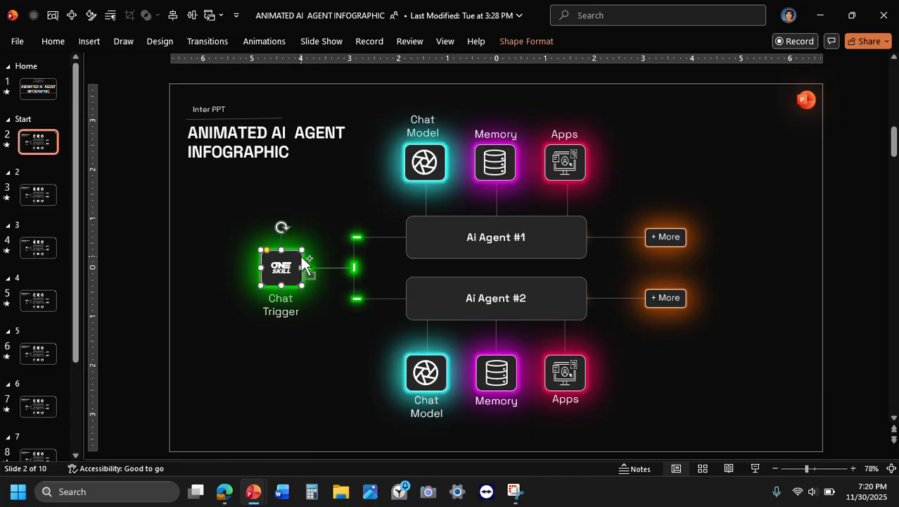
key("ctrl+c")
key("alt+Tab")
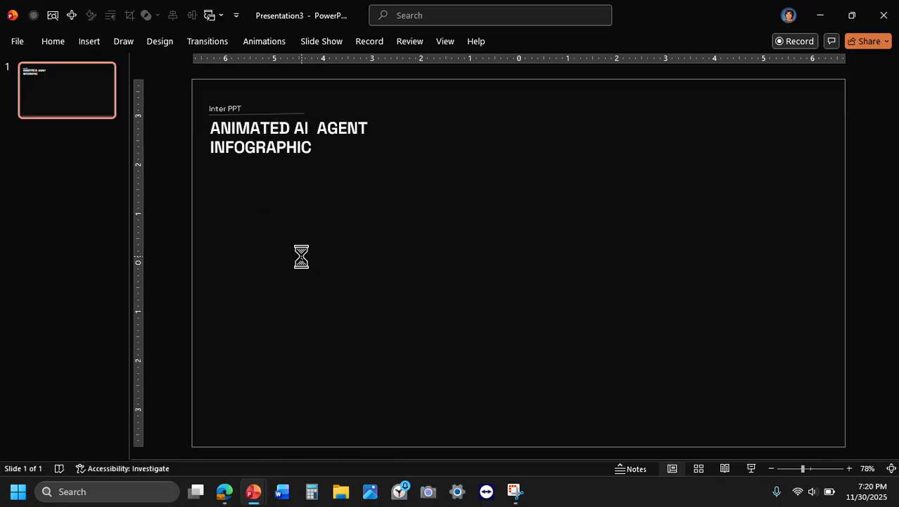
key("ctrl+v")
left_click_drag(309, 254, 445, 192)
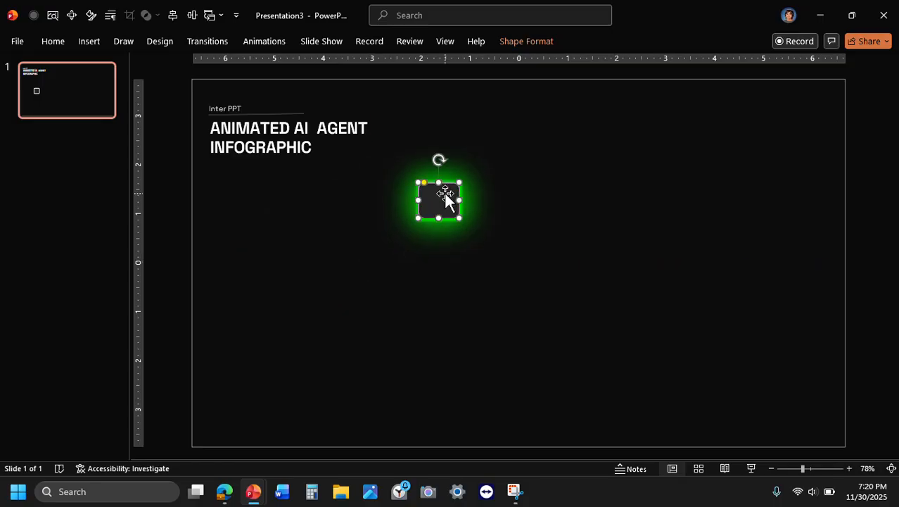
Draw a rounded square about 2.97" wide and place it below the title, overlapping the lower-left corner of the glowing box.
left_click(90, 42)
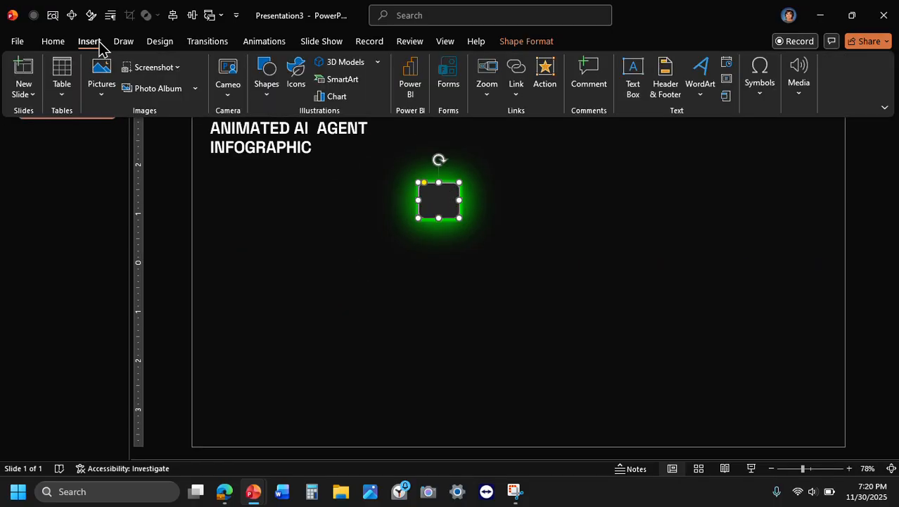
left_click(267, 99)
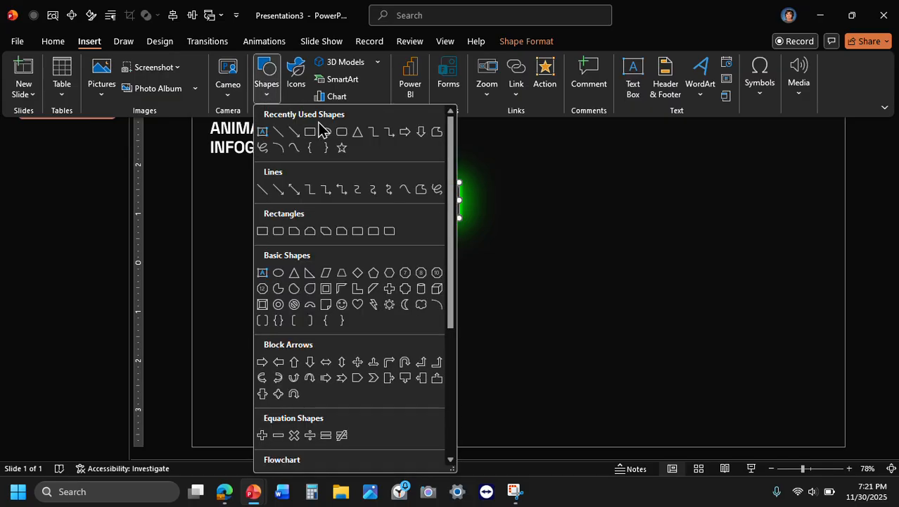
left_click(342, 131)
left_click_drag(261, 232, 374, 289)
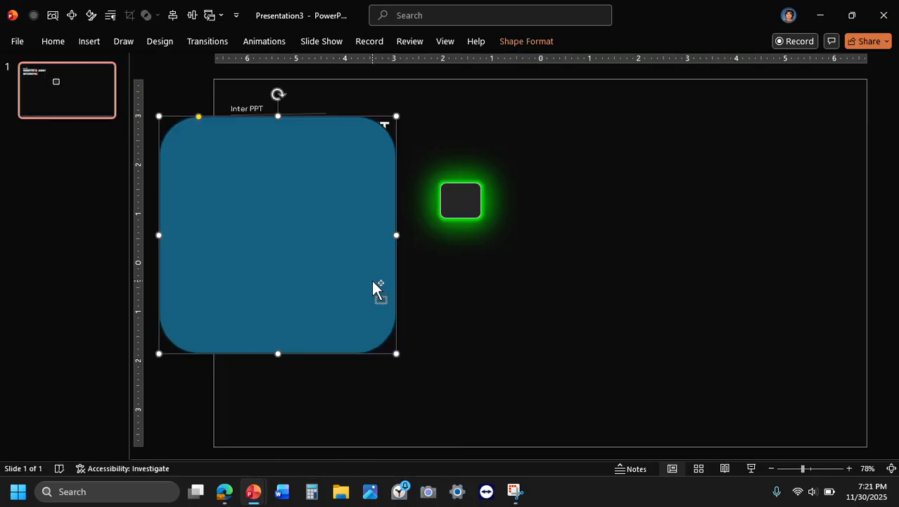
left_click_drag(395, 115, 325, 162)
left_click_drag(295, 197, 407, 241)
Reduce the corner rounding of the large blue square.
scroll(407, 240, "up", 5, "ctrl")
scroll(406, 237, "up", 2)
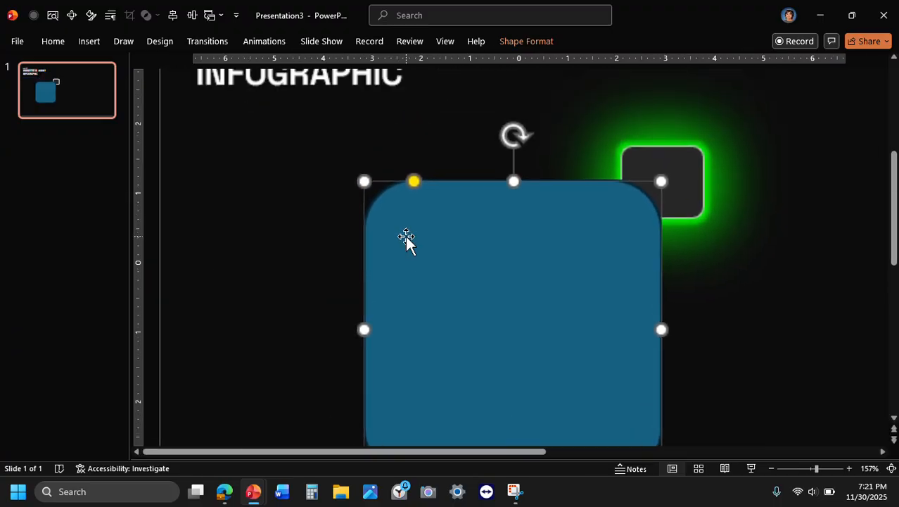
left_click_drag(414, 180, 388, 184)
Fill the large square with the same dark gray theme color as the green glowing box.
double_click(556, 275)
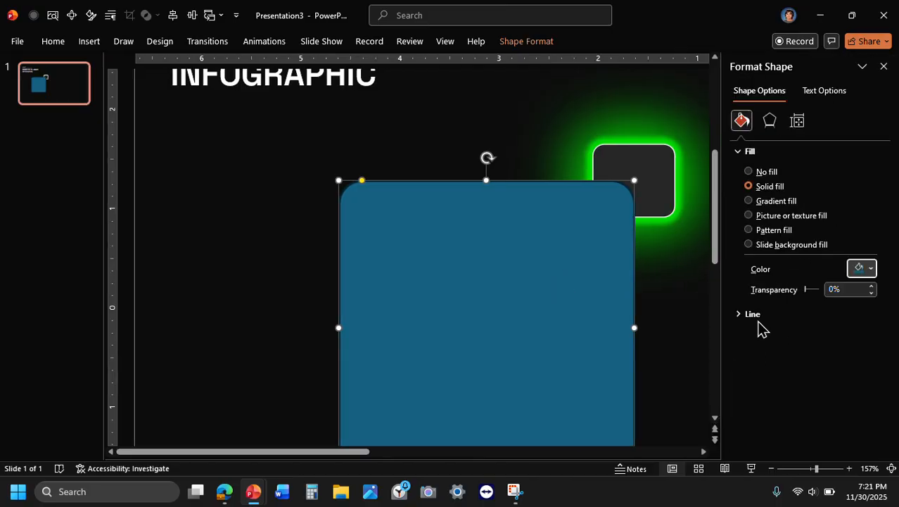
left_click(756, 320)
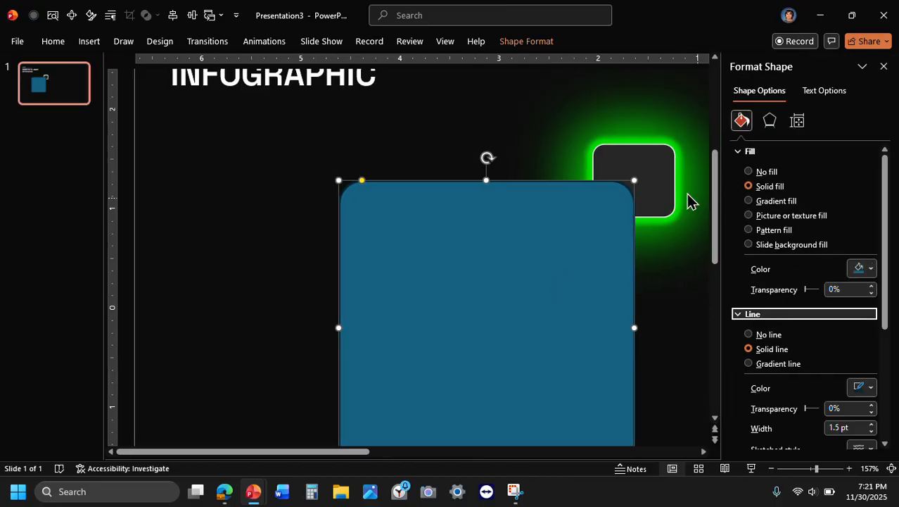
left_click(647, 173)
left_click(871, 269)
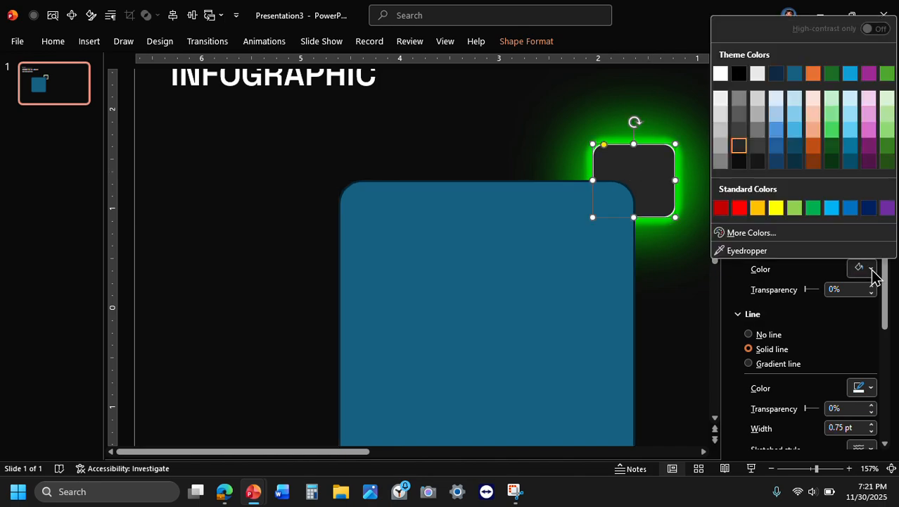
left_click(563, 303)
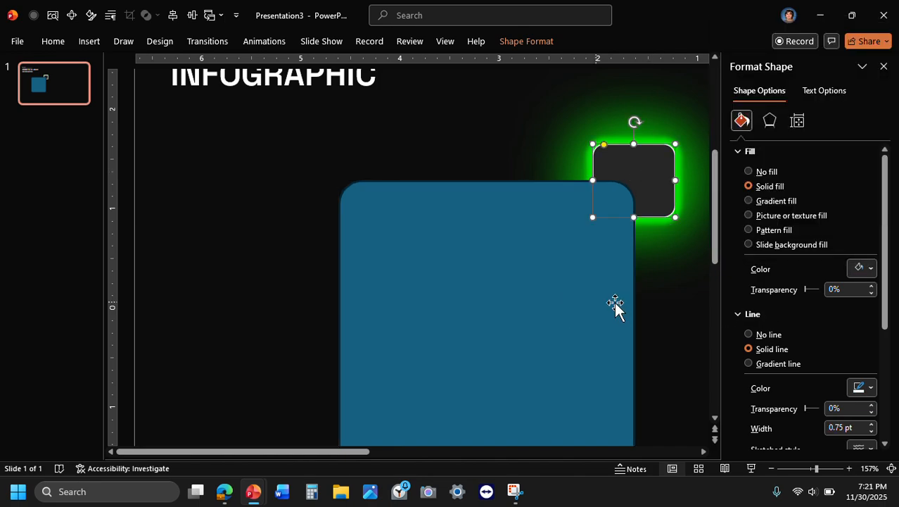
left_click(548, 307)
left_click(870, 270)
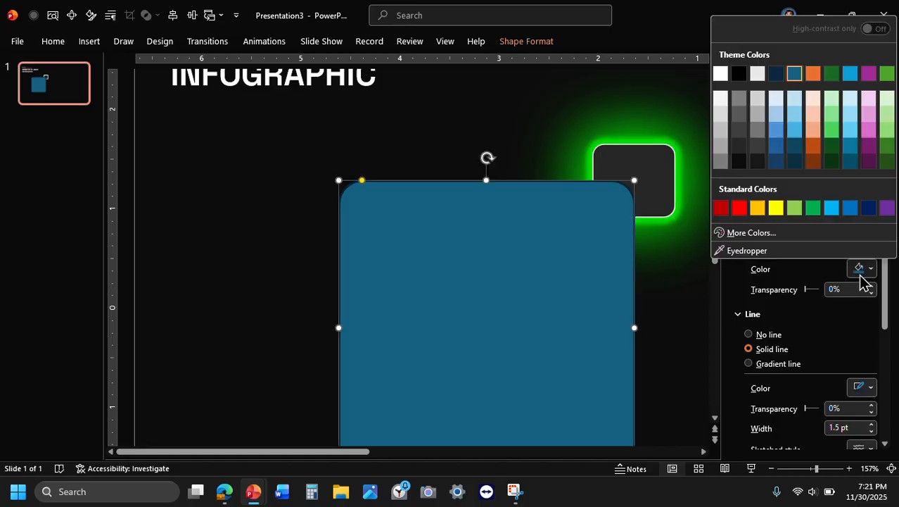
left_click(740, 146)
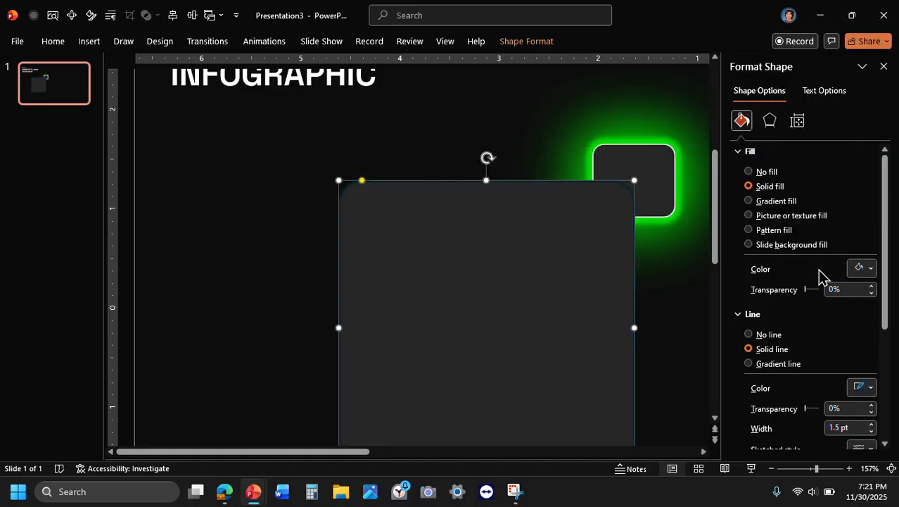
Give the large square a solid white outline with a width of 0.75 pt.
scroll(819, 275, "down", 2)
left_click(861, 322)
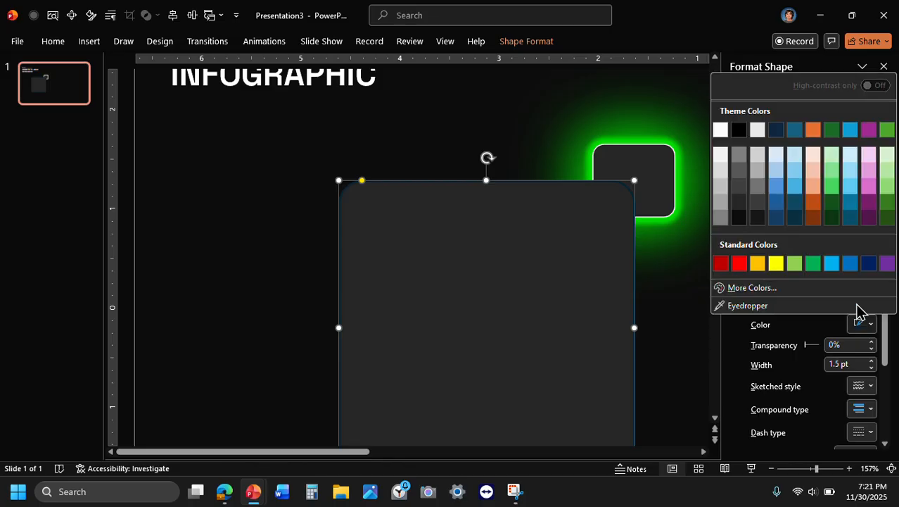
left_click(738, 130)
left_click(641, 173)
left_click(576, 285)
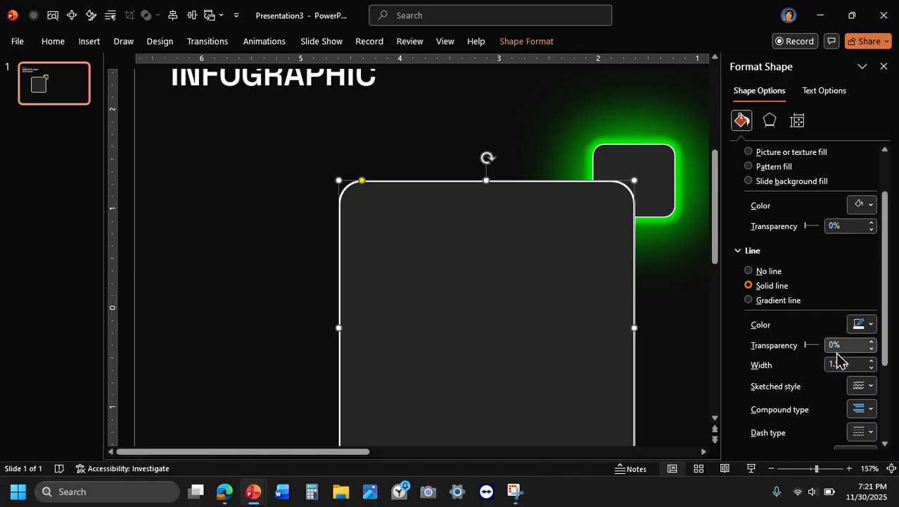
left_click(871, 368)
left_click(872, 368)
left_click(871, 368)
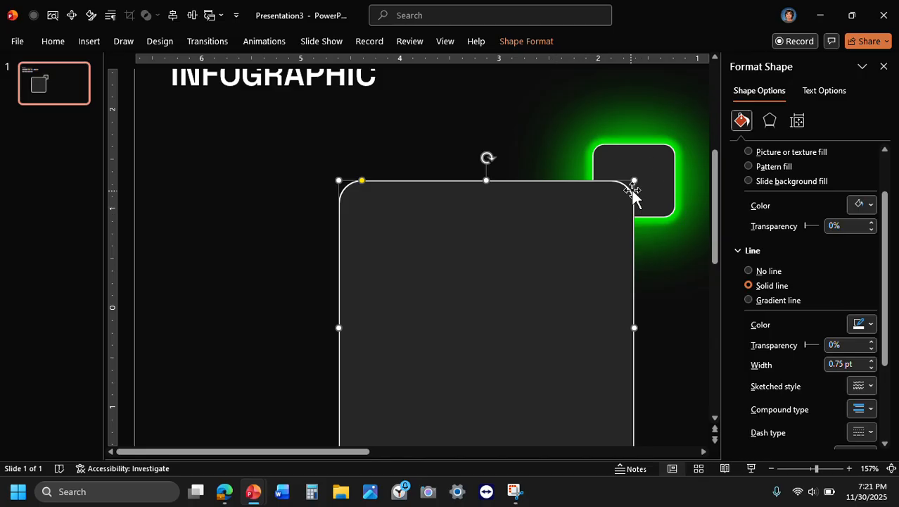
Resize the large dark gray square to 0.83" high and 0.83" wide.
left_click(658, 159)
left_click(550, 45)
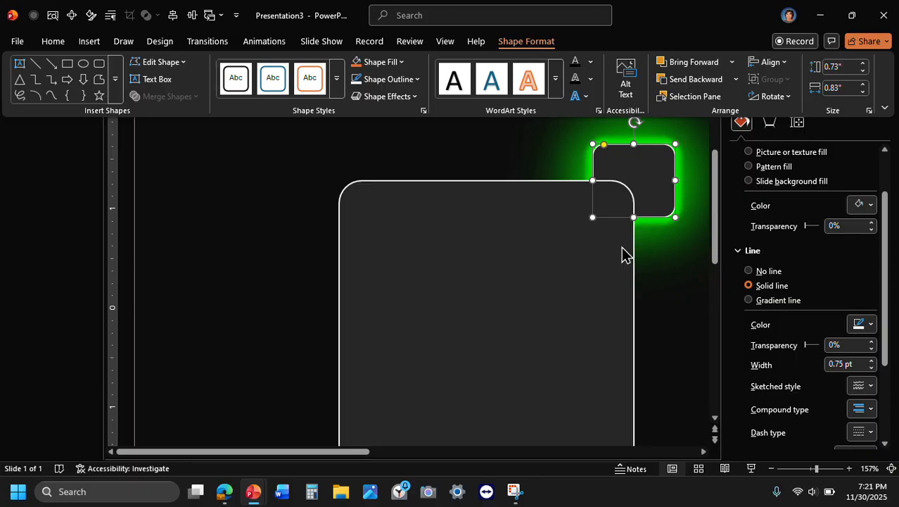
left_click(540, 345)
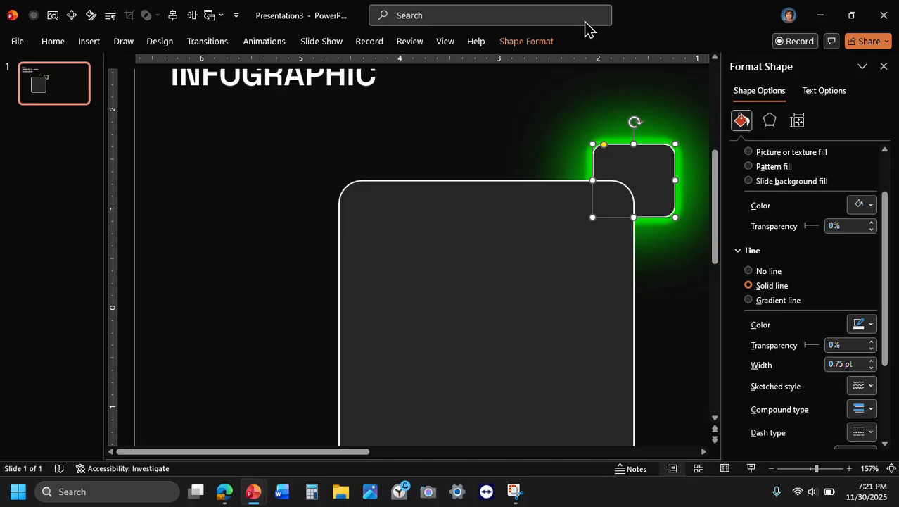
left_click(491, 260)
left_click(546, 40)
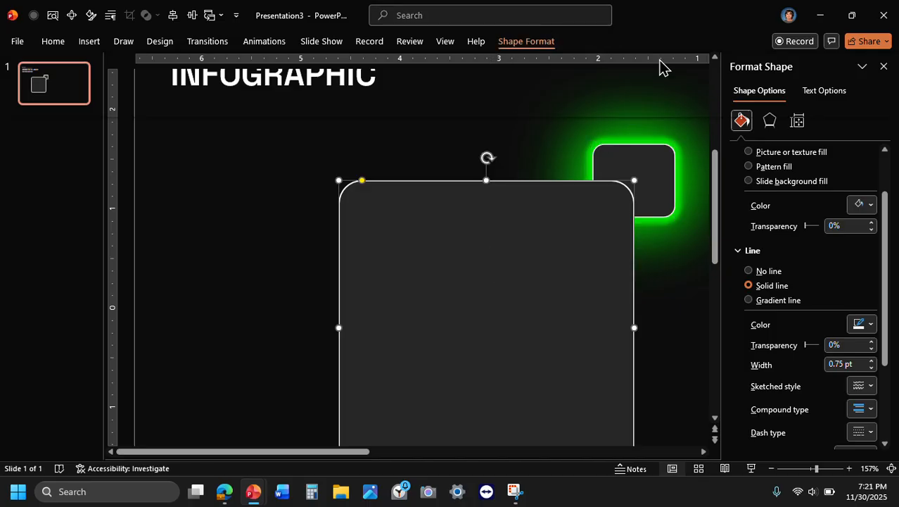
left_click(852, 66)
key("BackSpace")
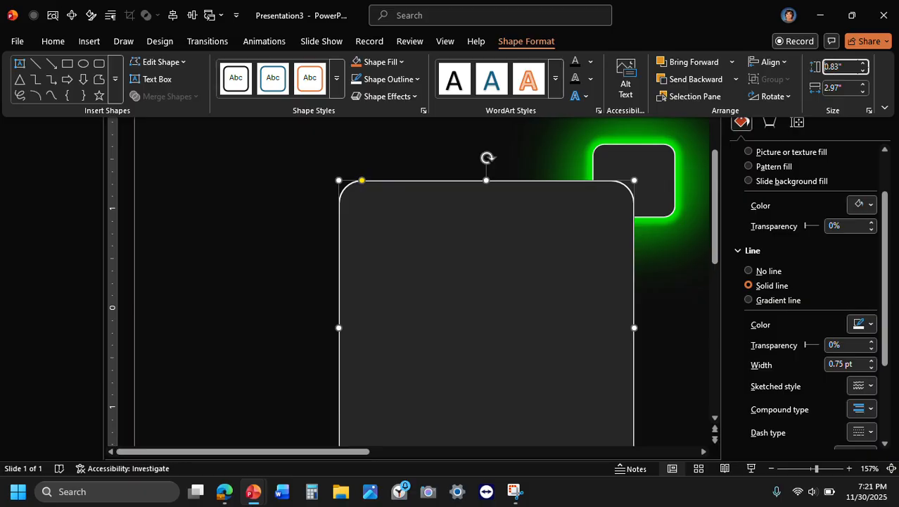
key("Return")
left_click(844, 87)
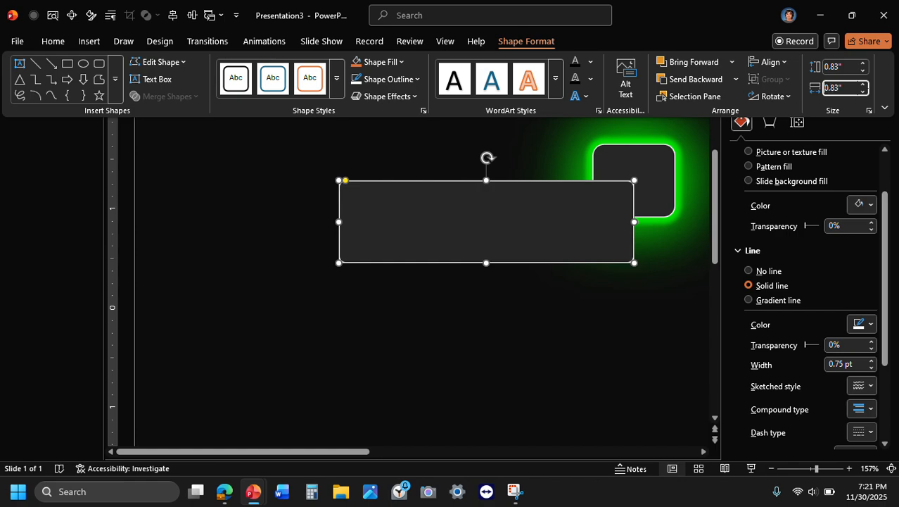
key("Return")
Move the resized square slightly down and to the right, and increase its corner rounding.
left_click(423, 279)
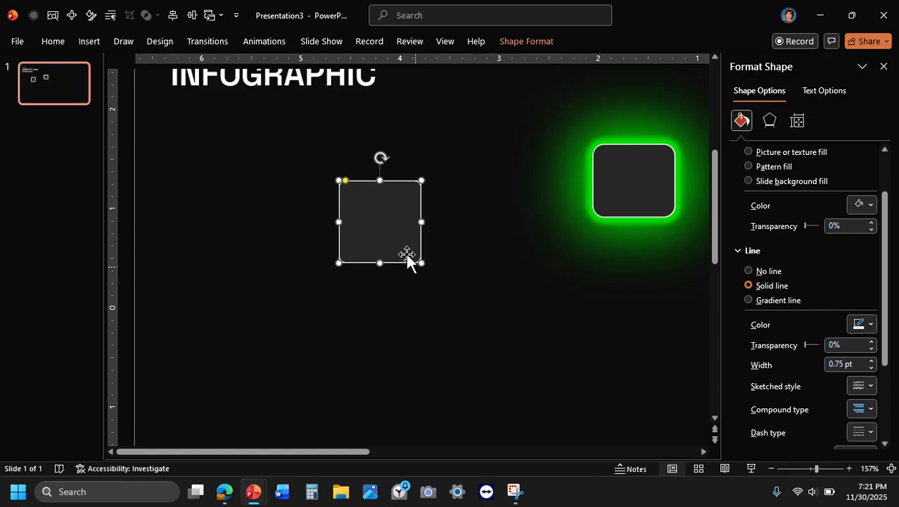
left_click(430, 247)
left_click(393, 216)
left_click_drag(384, 213, 403, 237)
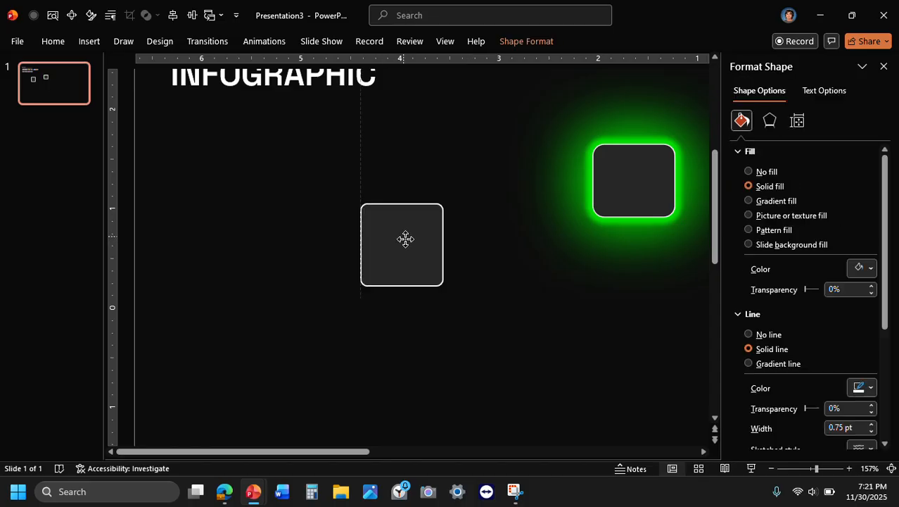
left_click(369, 211)
left_click(371, 211)
left_click(556, 229)
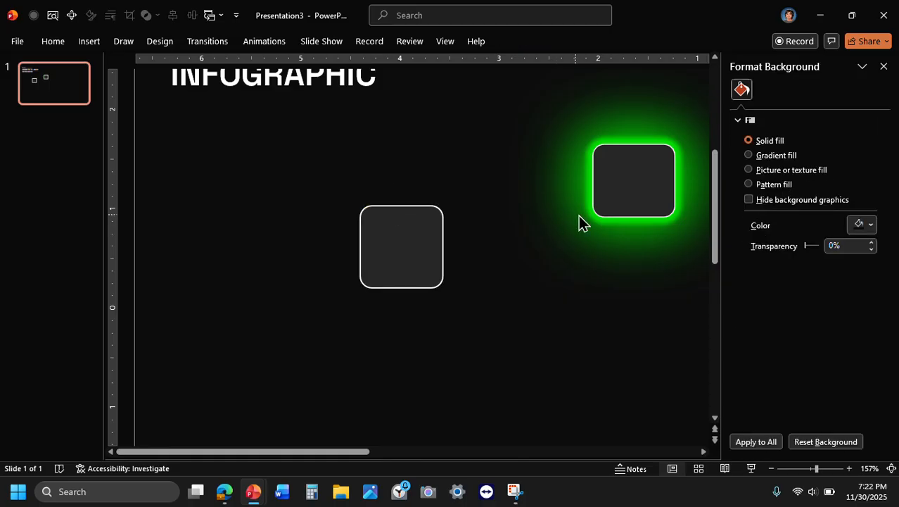
Examine the glowing green box's shadow settings and the custom hex value of its shadow color.
left_click(614, 189)
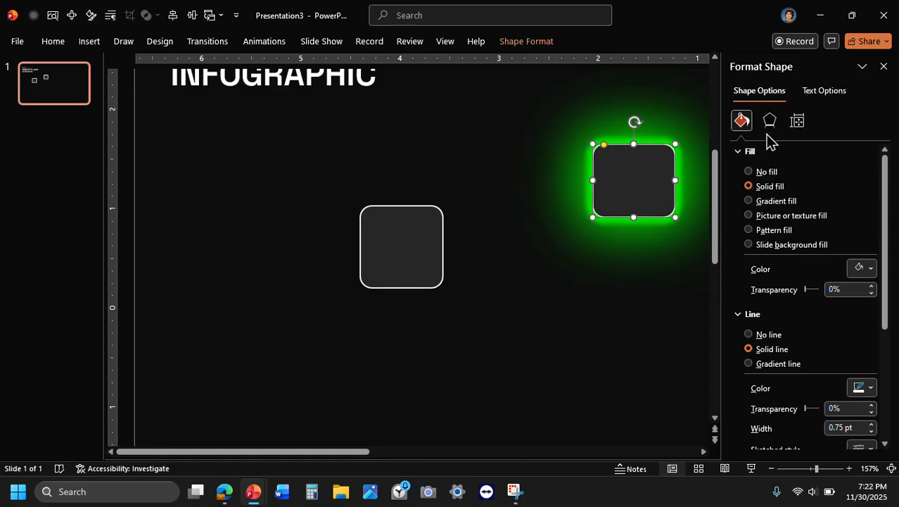
left_click(770, 126)
left_click(777, 153)
left_click(870, 173)
left_click(753, 198)
left_click(863, 194)
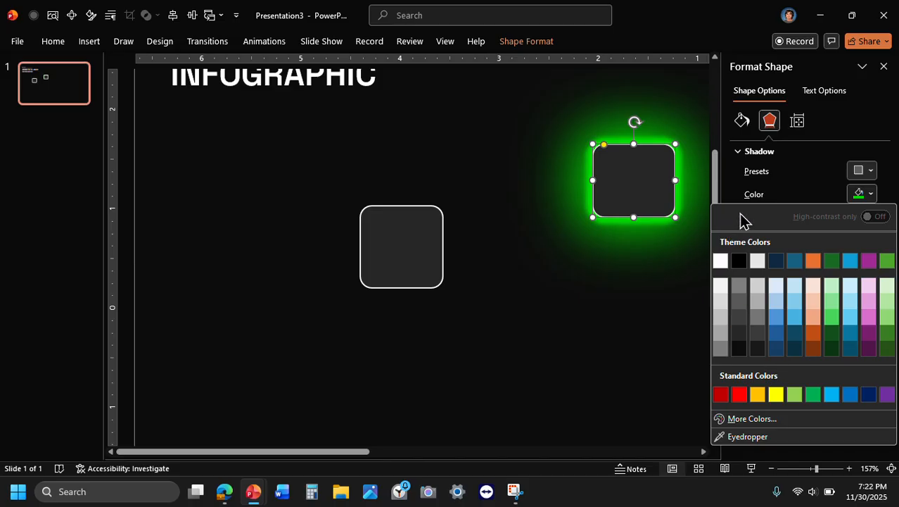
left_click(752, 419)
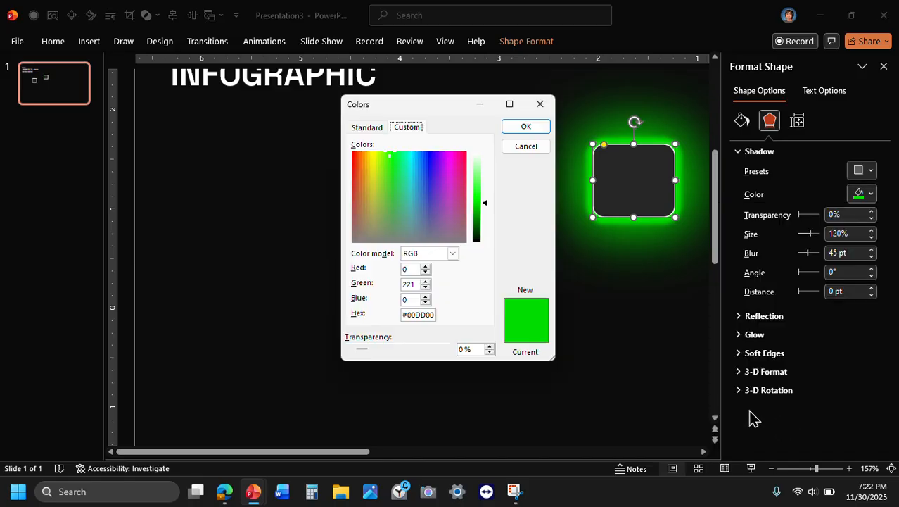
left_click(411, 315)
left_click(538, 107)
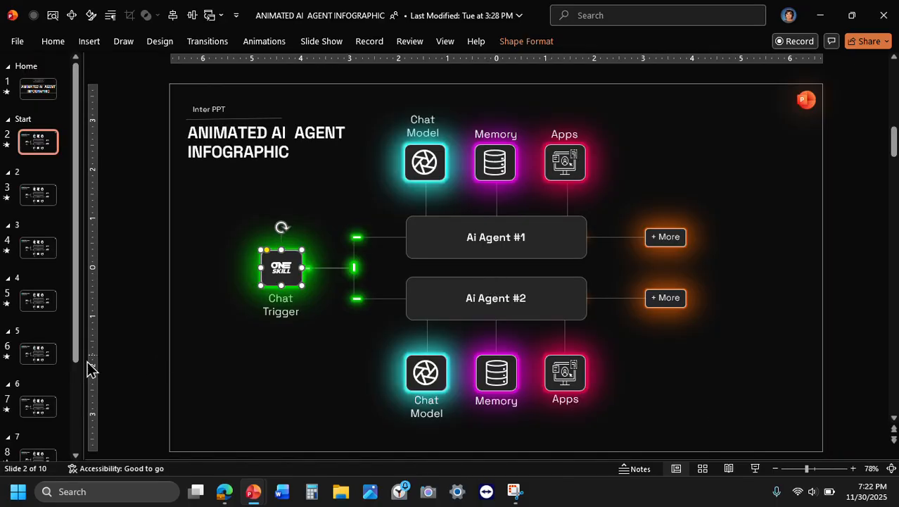
Copy the green hex code #00DD00 from the Fonts & Colors slide of the ANIMATED AI AGENT INFOGRAPHIC presentation and return to the new presentation.
scroll(2, 420, "down", 3)
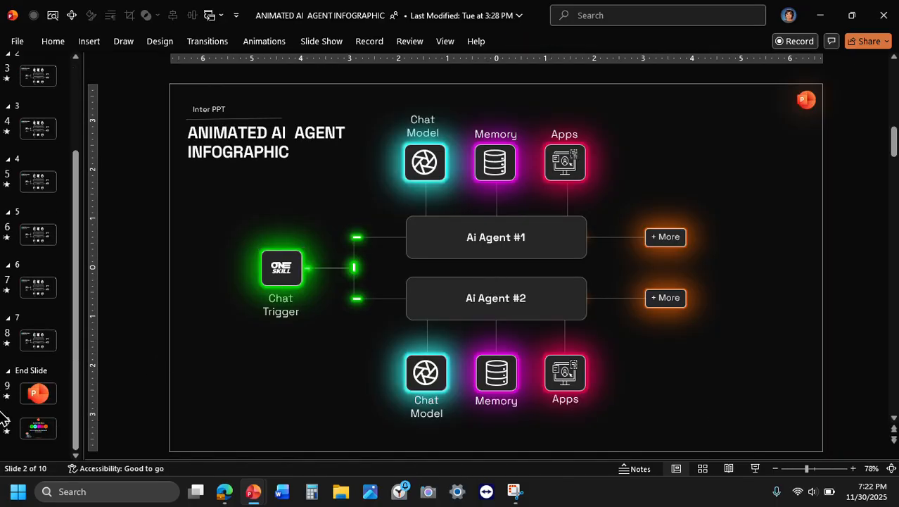
left_click(35, 428)
left_click(385, 234)
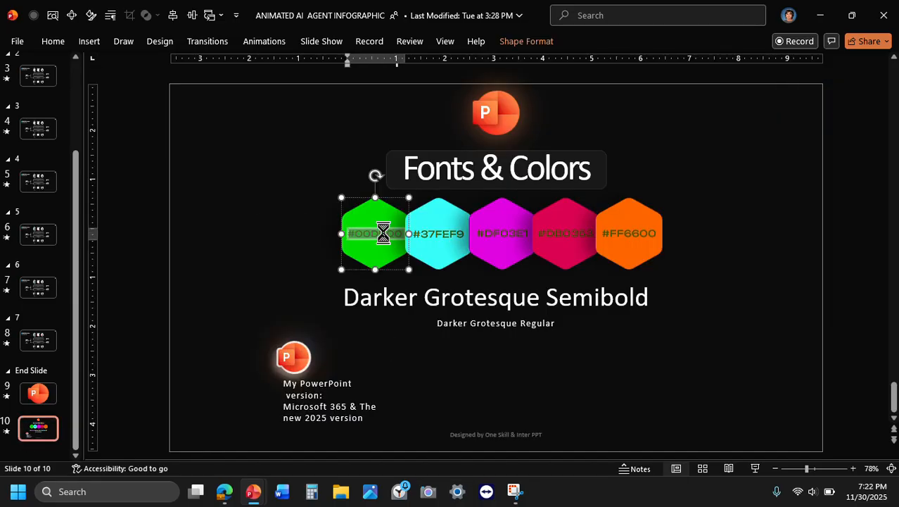
key("alt+Tab")
Apply the centered outer shadow preset to the new dark gray square.
left_click(411, 238)
left_click(871, 170)
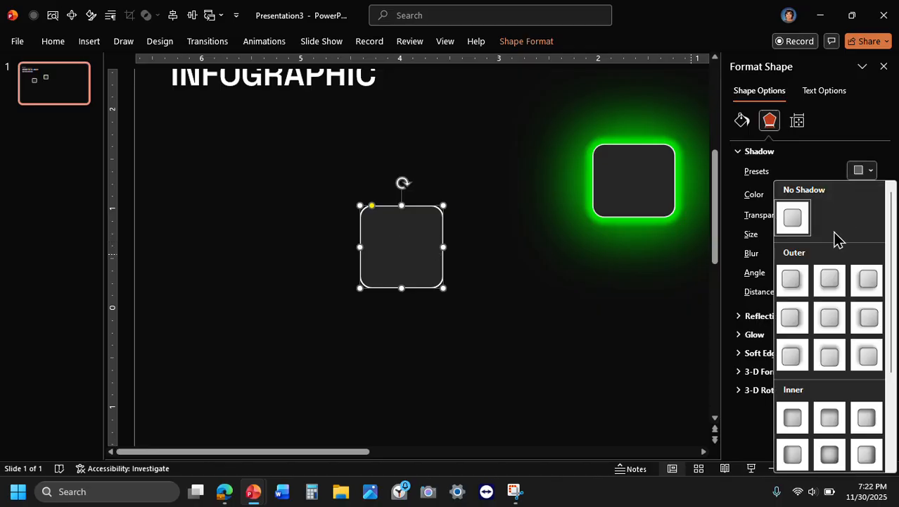
left_click(832, 325)
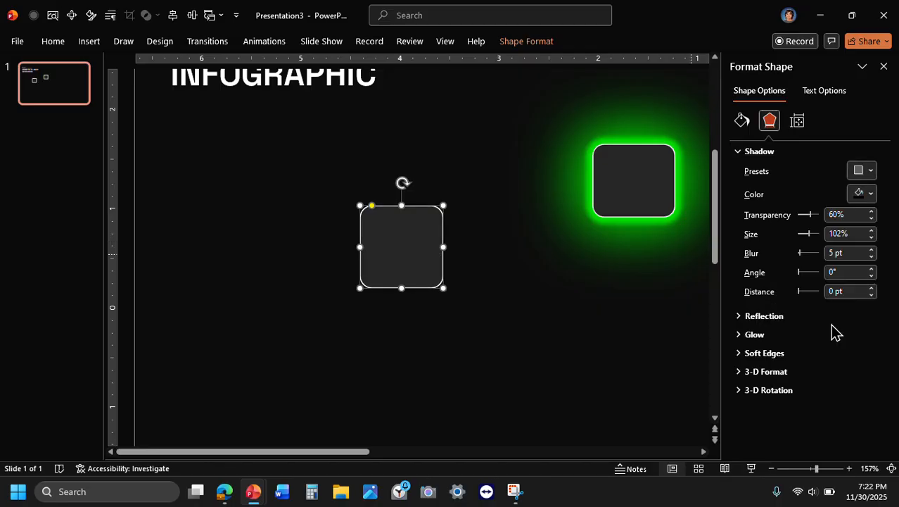
Set the new square's shadow to the custom color #00DD00.
left_click(870, 194)
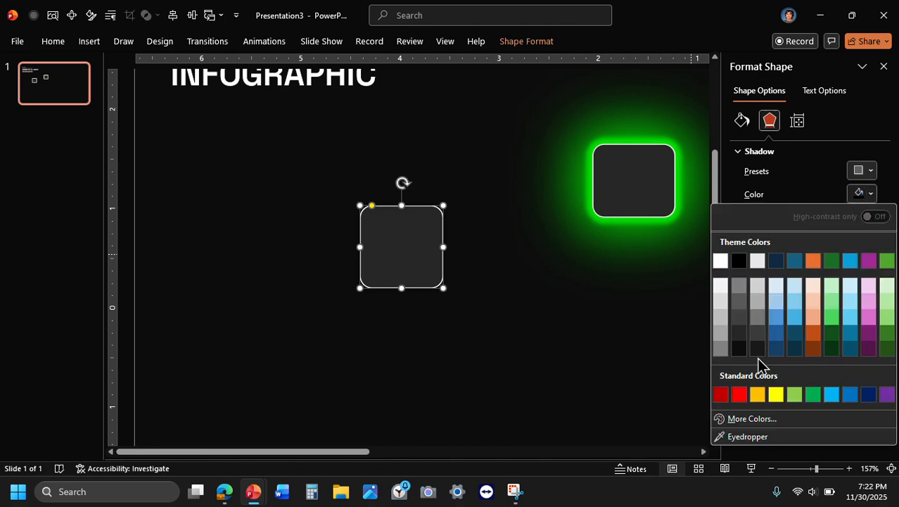
left_click(752, 419)
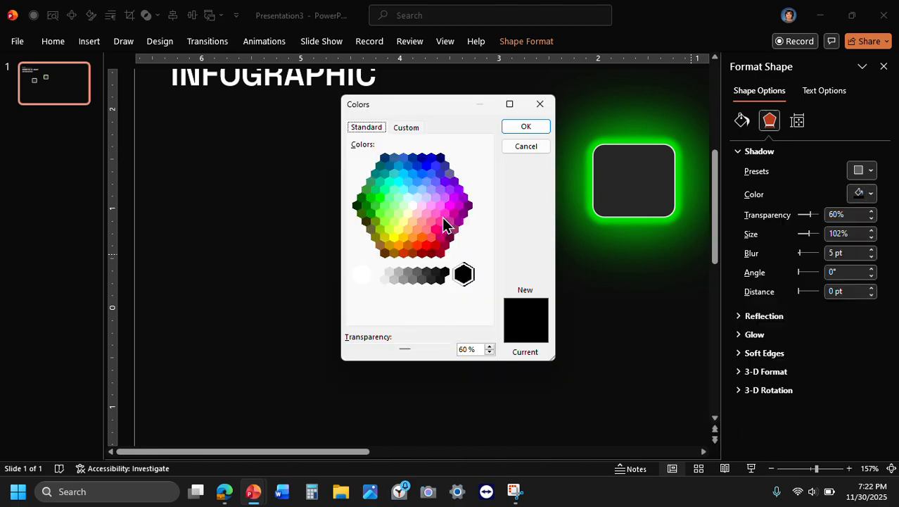
left_click(407, 127)
left_click(417, 314)
double_click(417, 315)
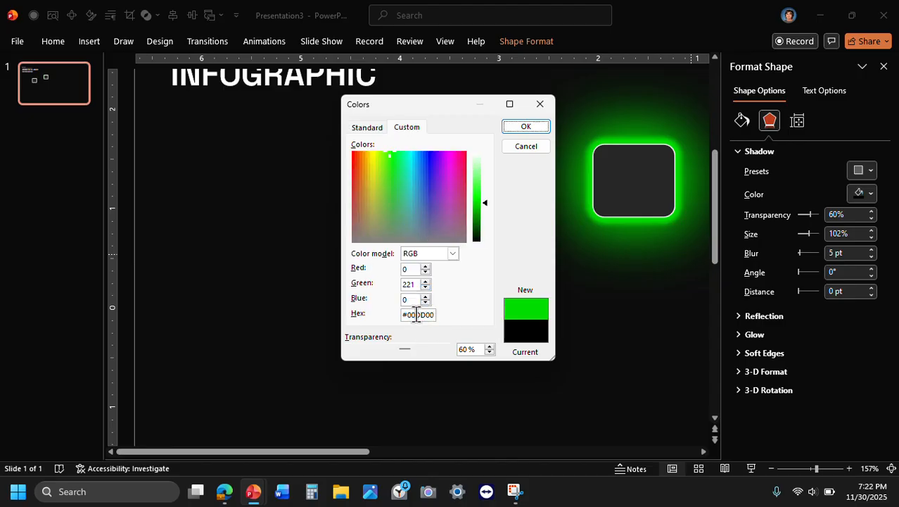
key("Return")
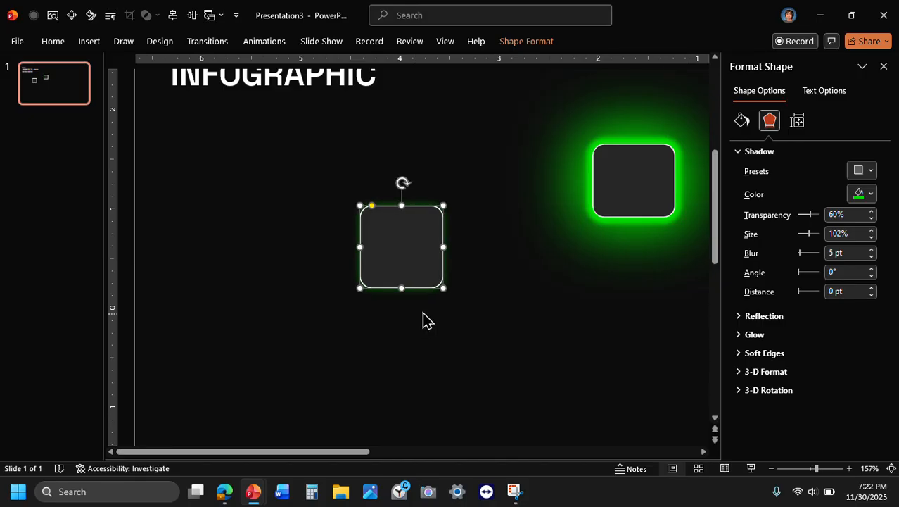
Match the new square's shadow to the glowing box with 0% transparency and 45 pt blur.
left_click(611, 188)
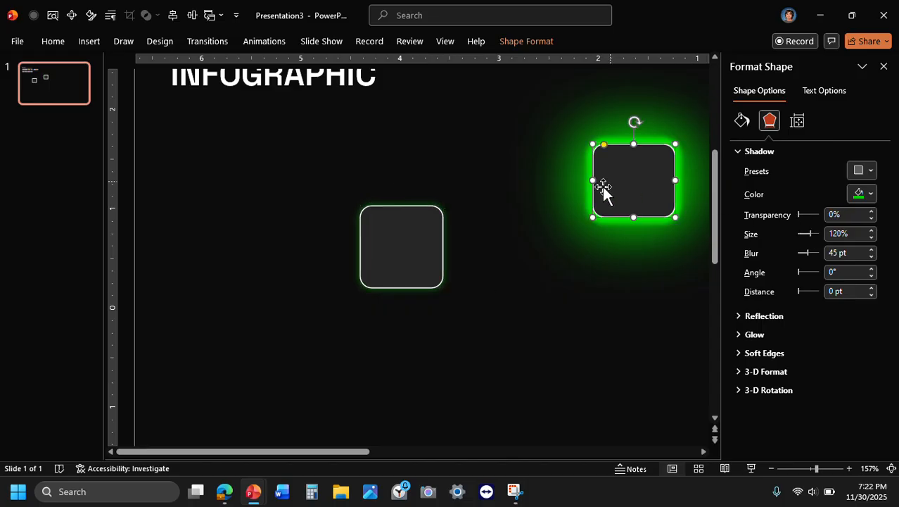
left_click(439, 247)
left_click(636, 176)
left_click(411, 260)
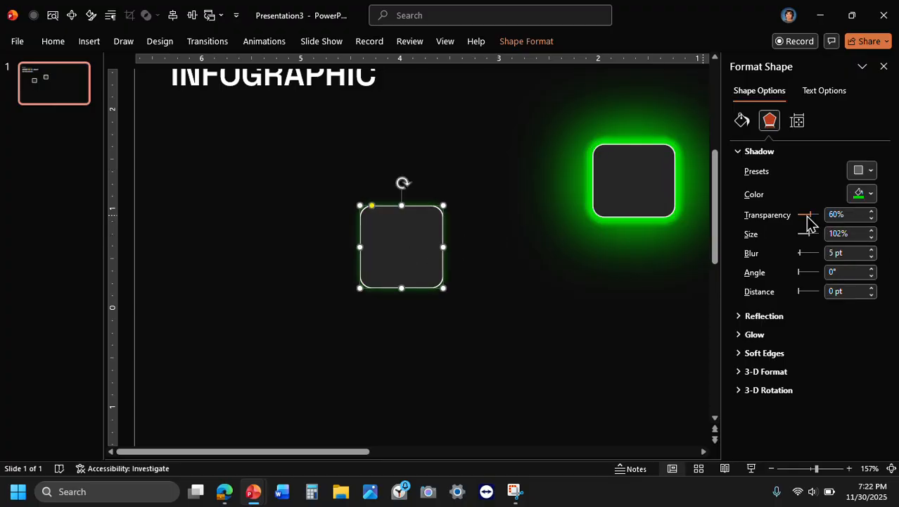
left_click_drag(811, 215, 774, 232)
left_click(857, 253)
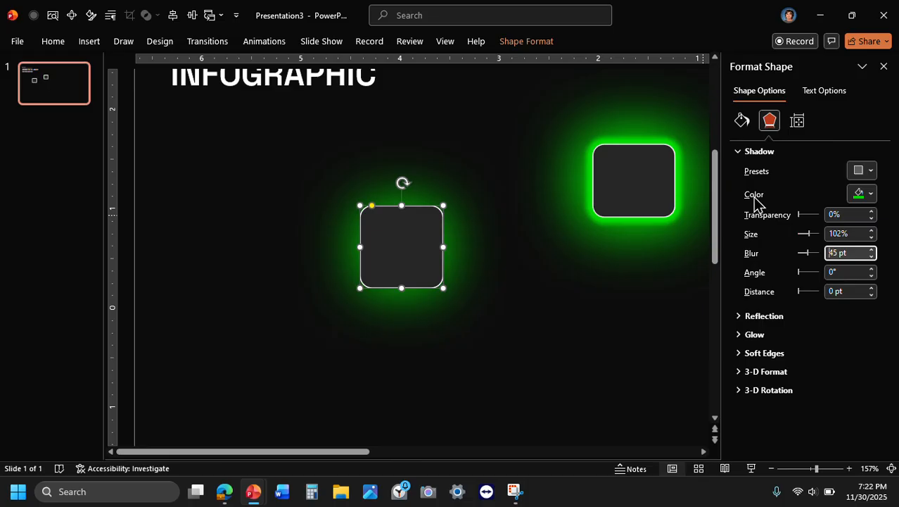
left_click(747, 155)
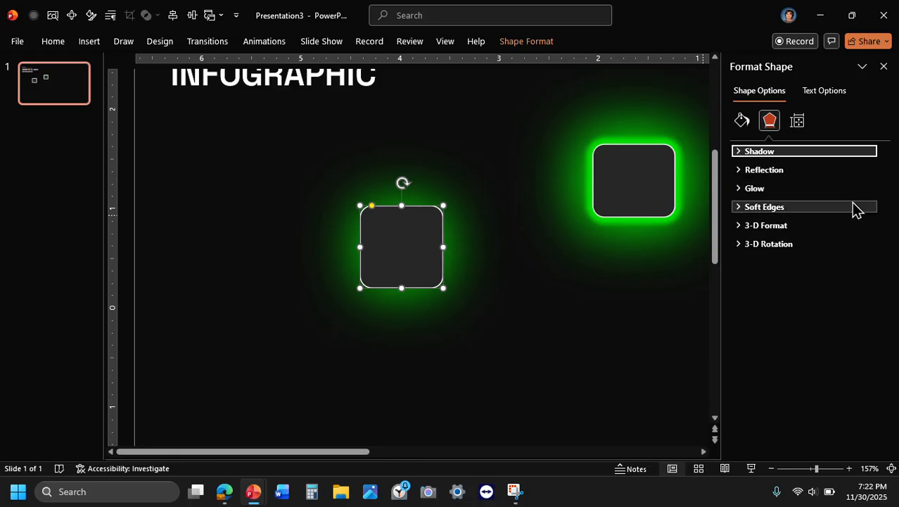
Apply an 18 pt green glow preset to the new square and recolor the glow with the recent bright green.
left_click(753, 190)
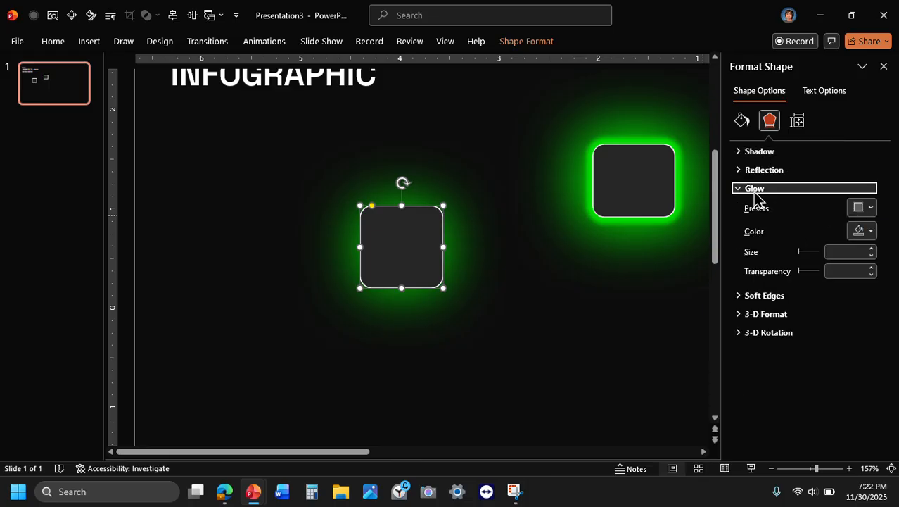
left_click(871, 208)
left_click(880, 430)
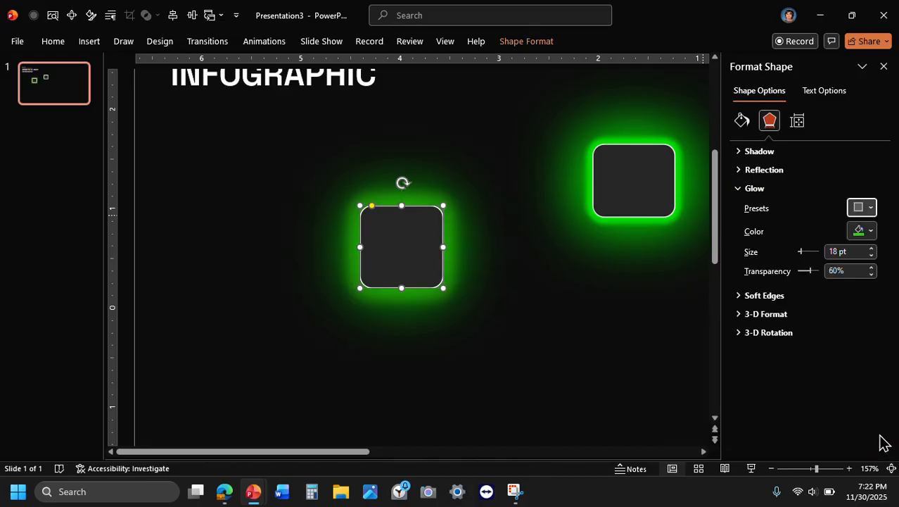
left_click(851, 232)
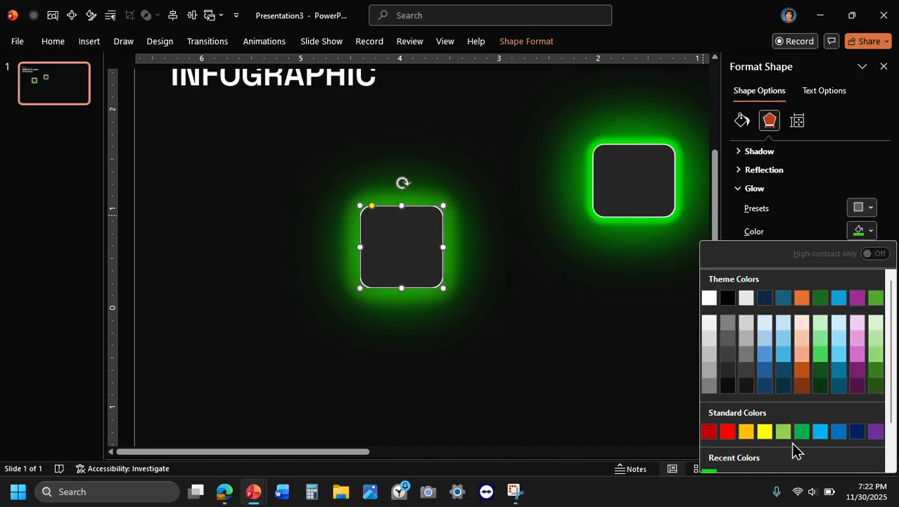
scroll(794, 450, "down", 3)
left_click(707, 426)
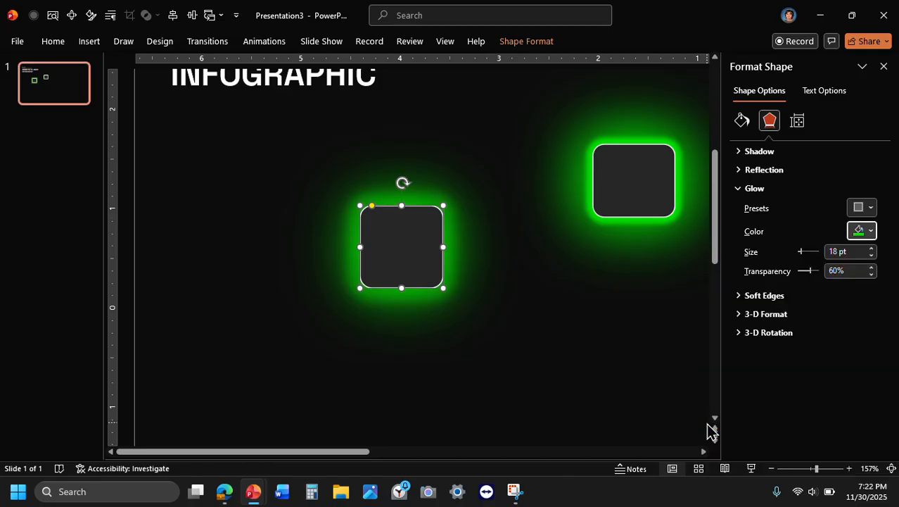
Set the new square's glow to 0% transparency and 8 pt size, and finish formatting with the whole slide in view.
left_click(654, 221)
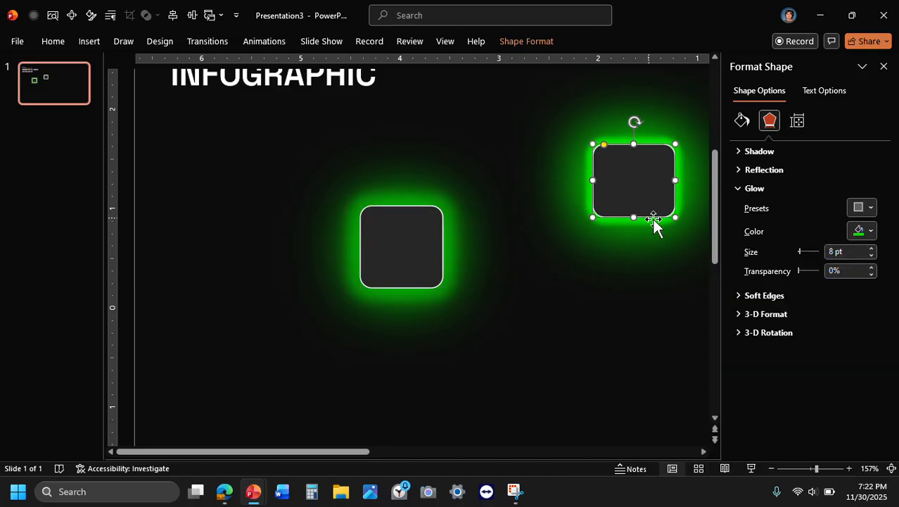
left_click(398, 233)
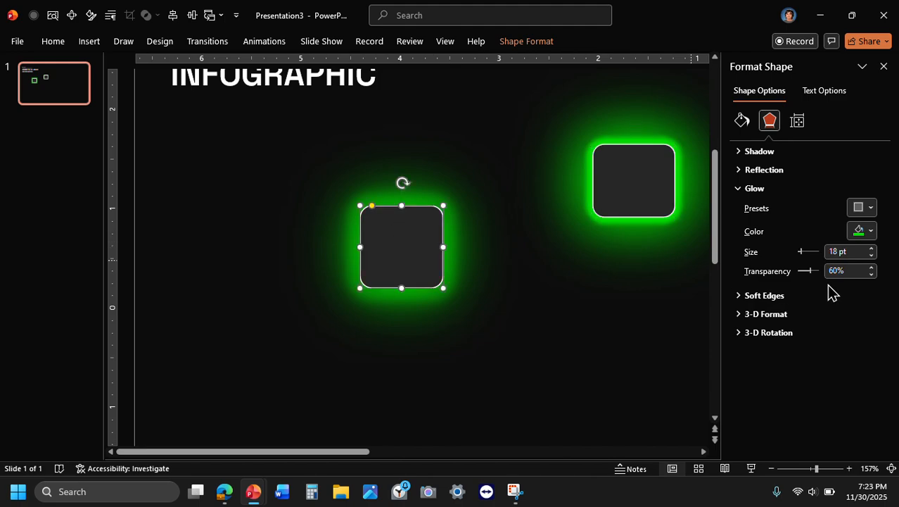
left_click_drag(812, 272, 759, 292)
left_click(842, 250)
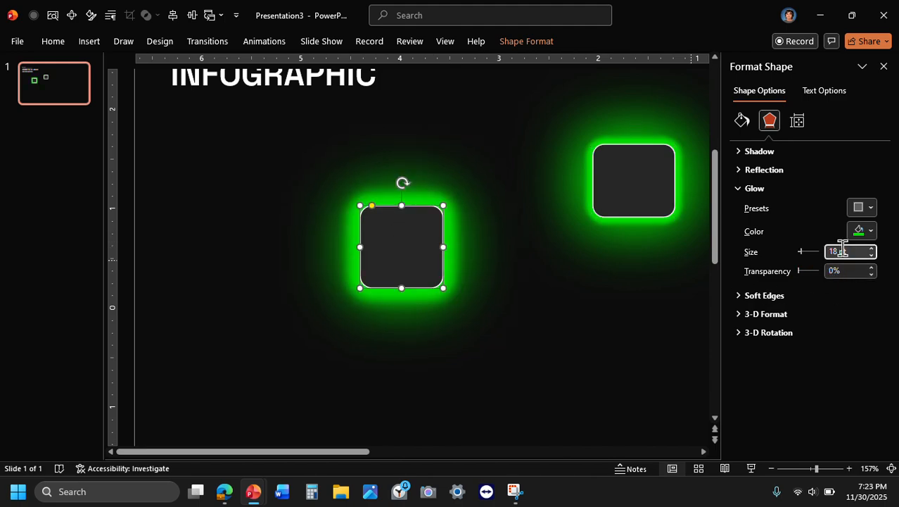
type("8")
key("Return")
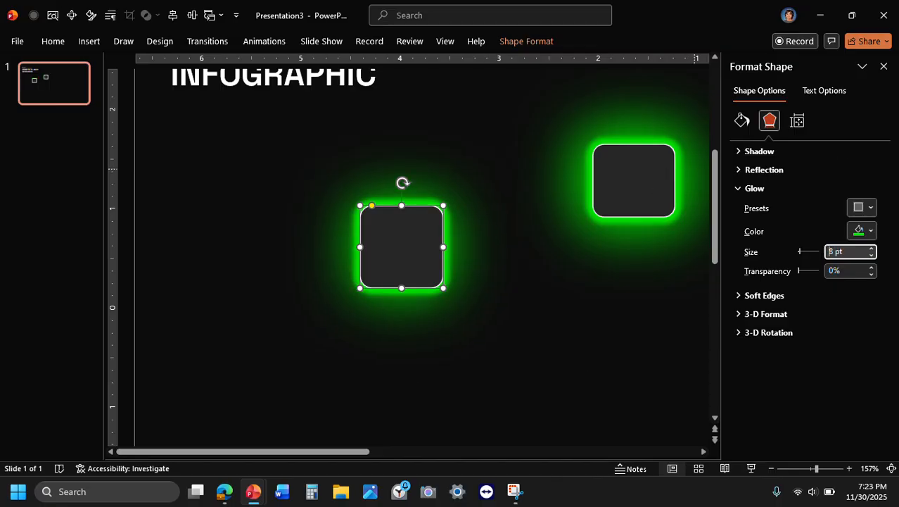
left_click(739, 189)
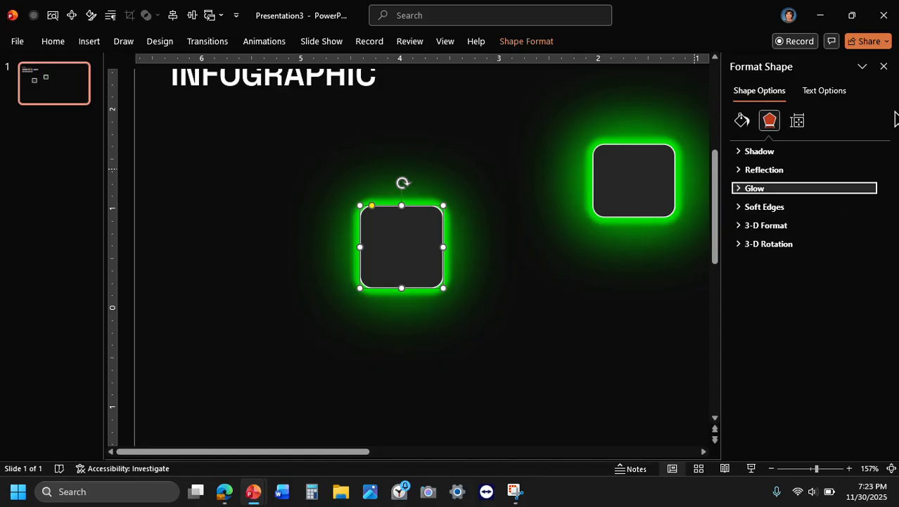
left_click(885, 66)
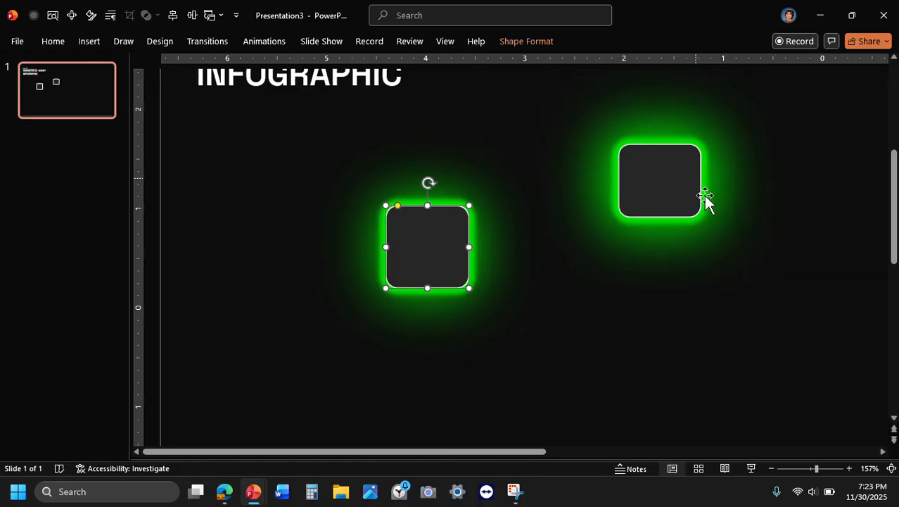
left_click(890, 468)
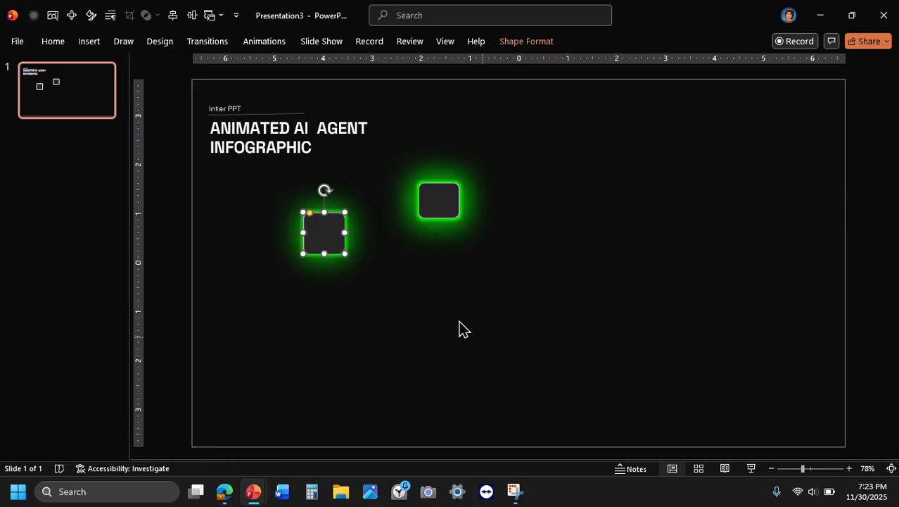
Delete the upper glowing reference box beside the new square, and open slide 8 of the finished infographic presentation.
left_click(450, 209)
key("Delete")
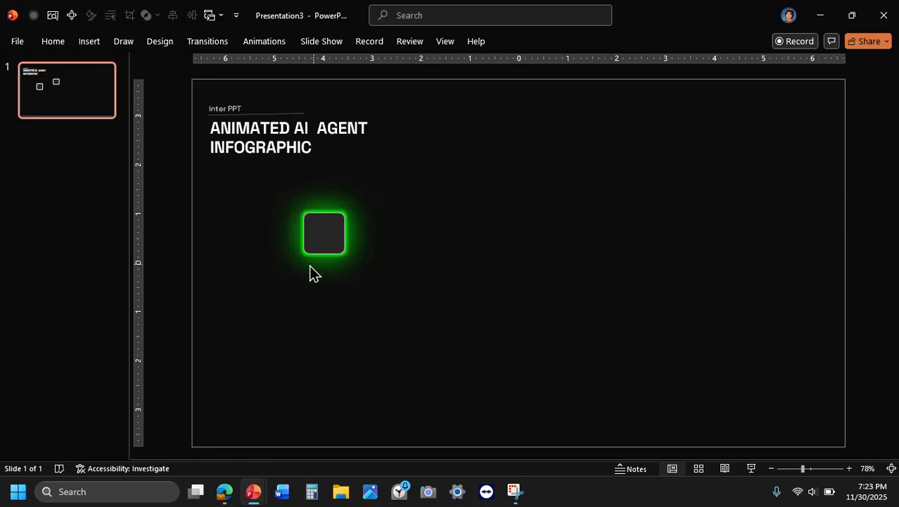
key("alt+Tab")
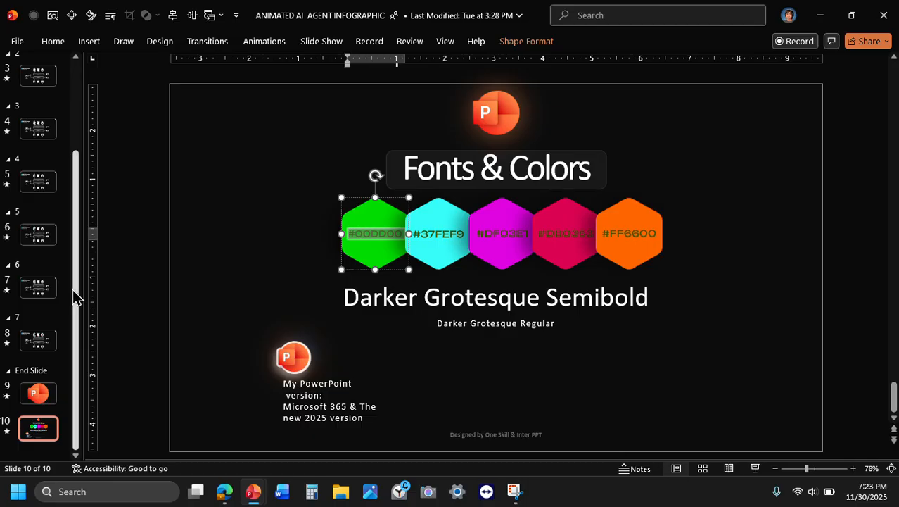
left_click(26, 349)
left_click(573, 240)
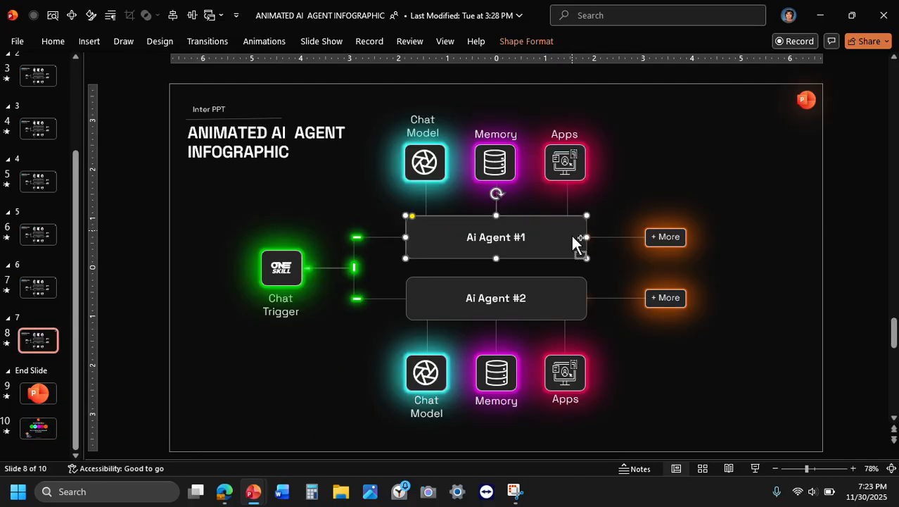
left_click(558, 294, "shift")
key("ctrl+v")
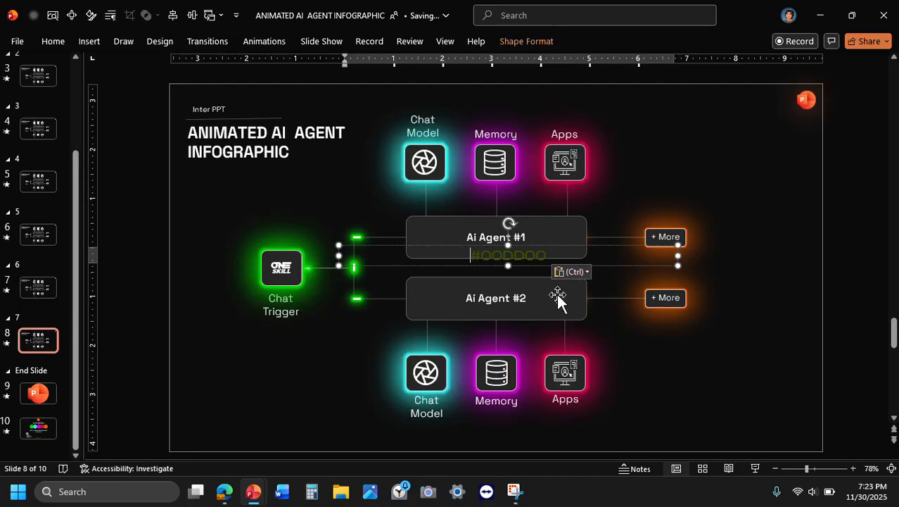
key("alt+Tab")
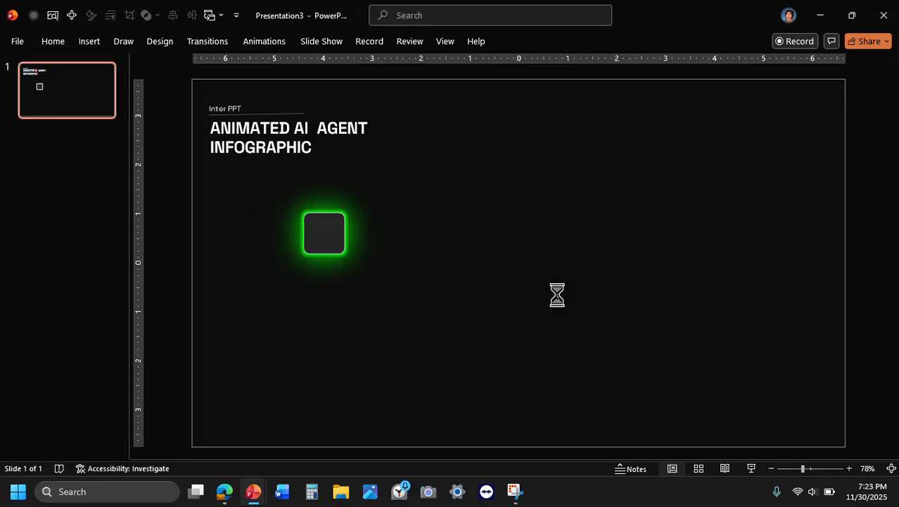
type("#00DD00")
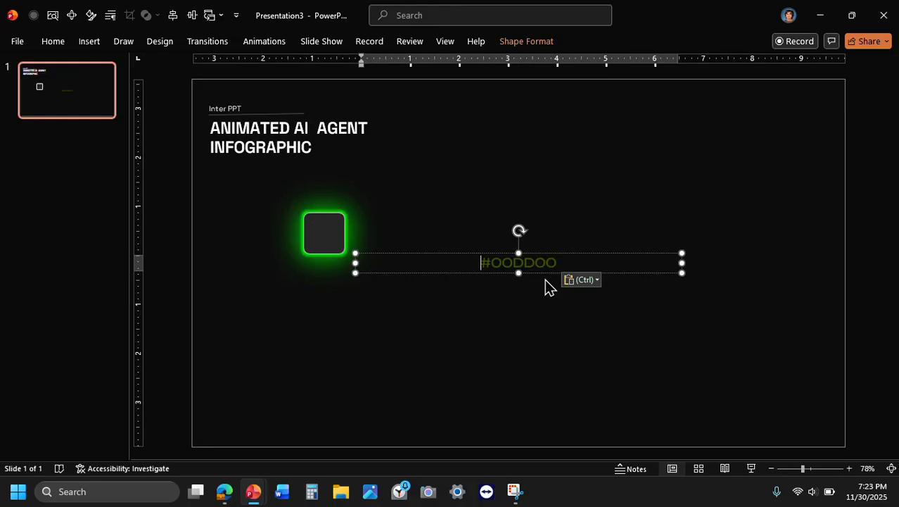
key("ctrl+z")
key("alt+Tab")
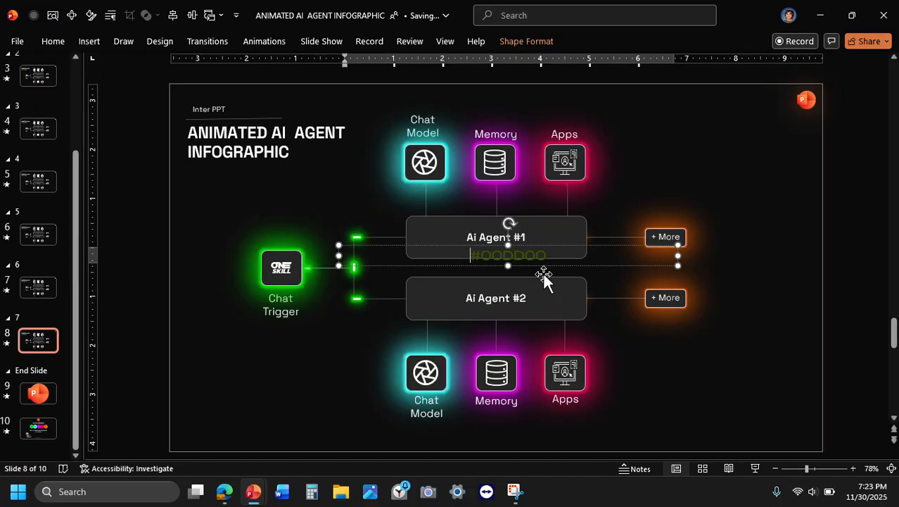
key("Escape")
key("Delete")
Copy the Ai Agent #1 and Ai Agent #2 boxes from the finished slide into the new presentation's slide.
left_click(545, 245)
left_click(553, 315, "shift")
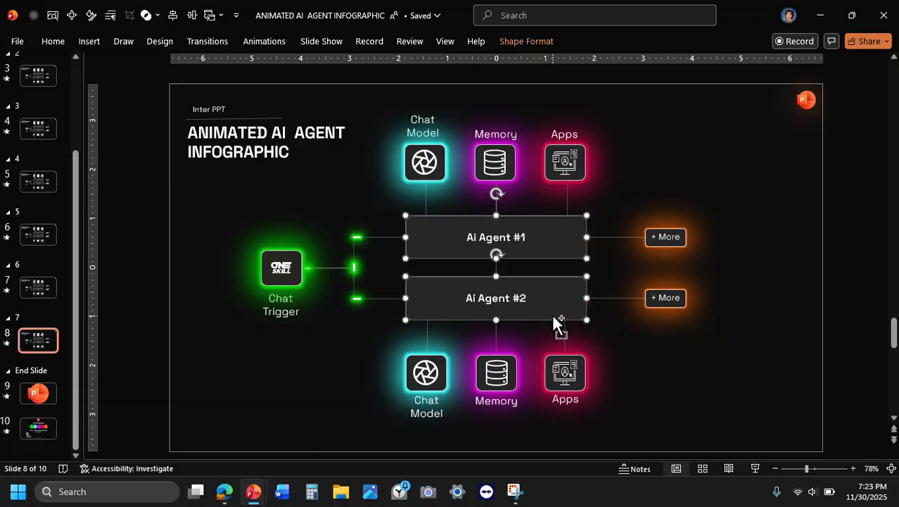
key("ctrl+c")
key("alt+Tab")
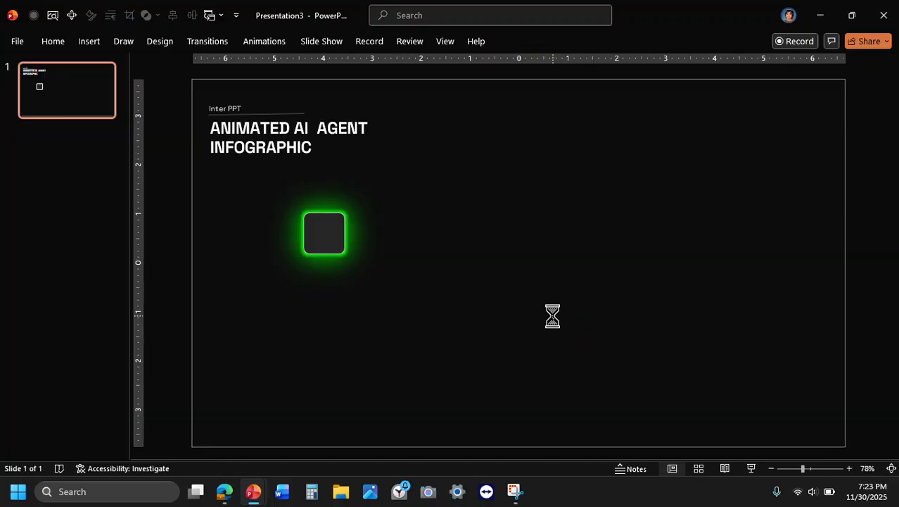
key("ctrl+v")
left_click(683, 263)
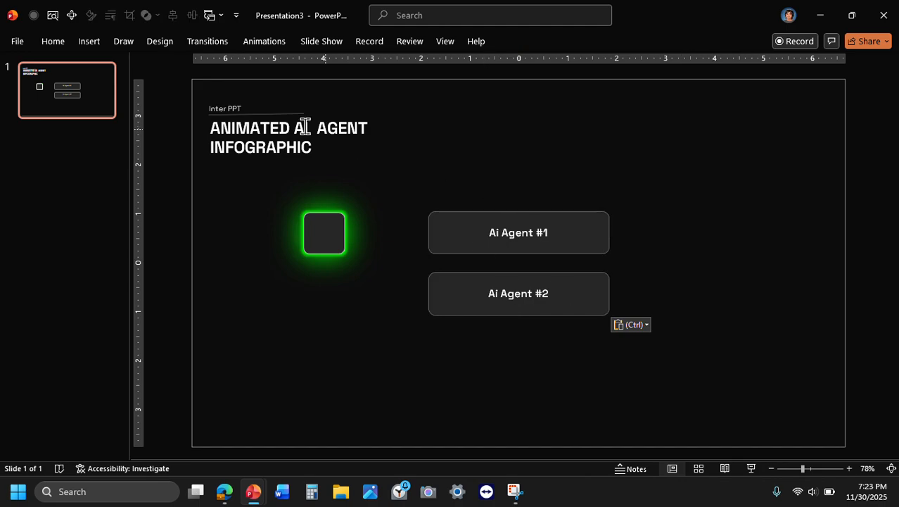
Try to draw a straight line starting at the left side of the Ai Agent #1 box.
left_click(53, 43)
left_click(532, 87)
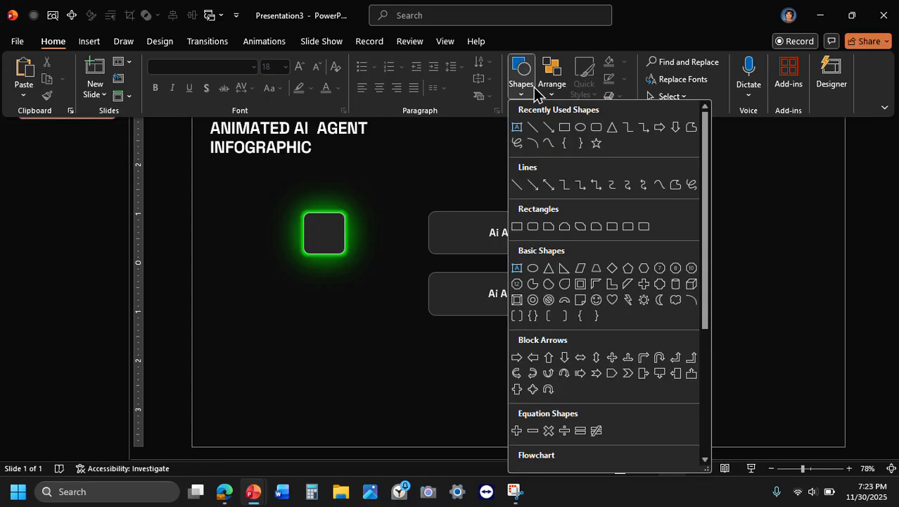
left_click(533, 127)
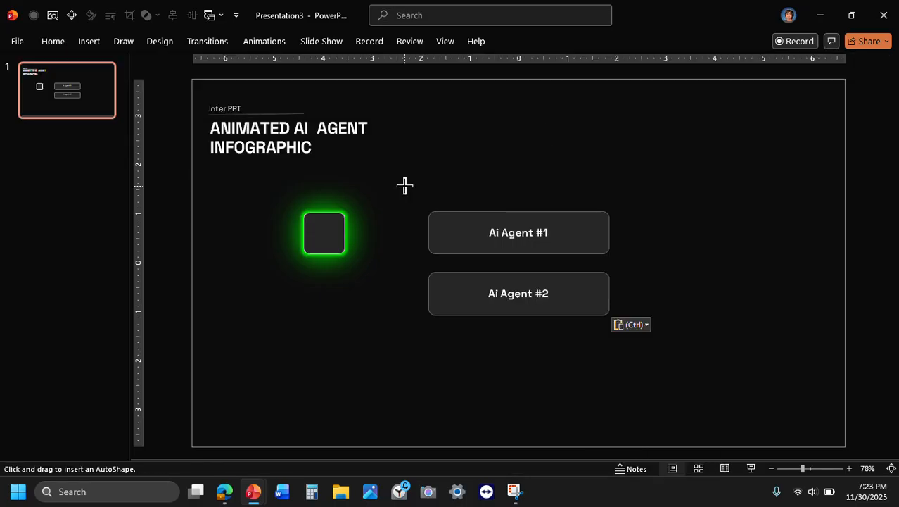
scroll(404, 185, "up", 6)
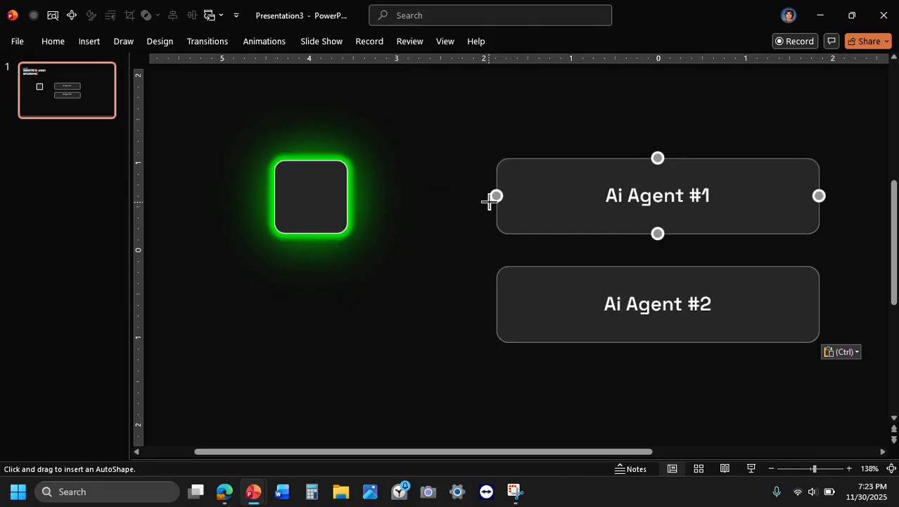
left_click_drag(496, 196, 583, 281)
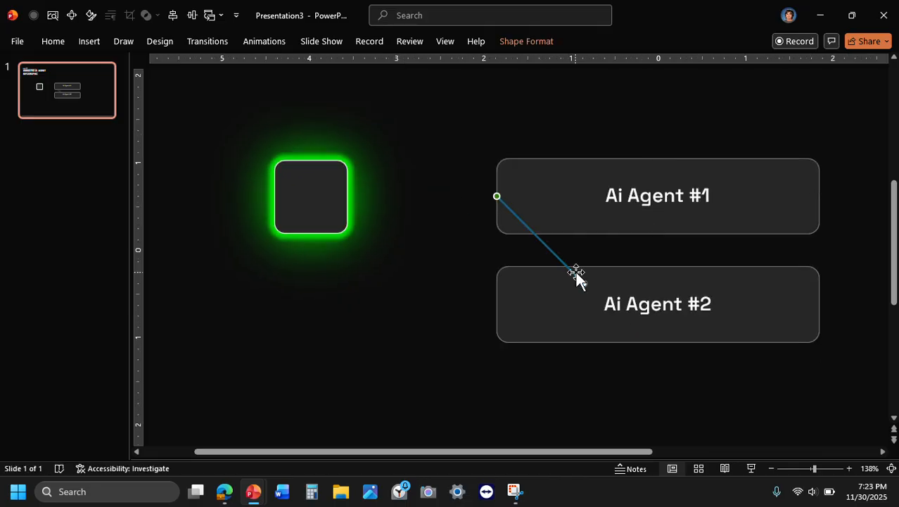
key("Delete")
left_click(88, 42)
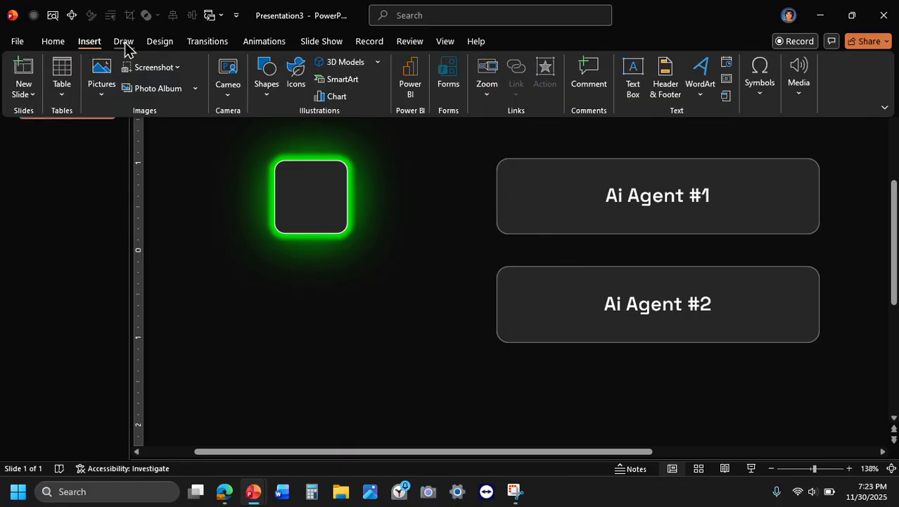
left_click(260, 83)
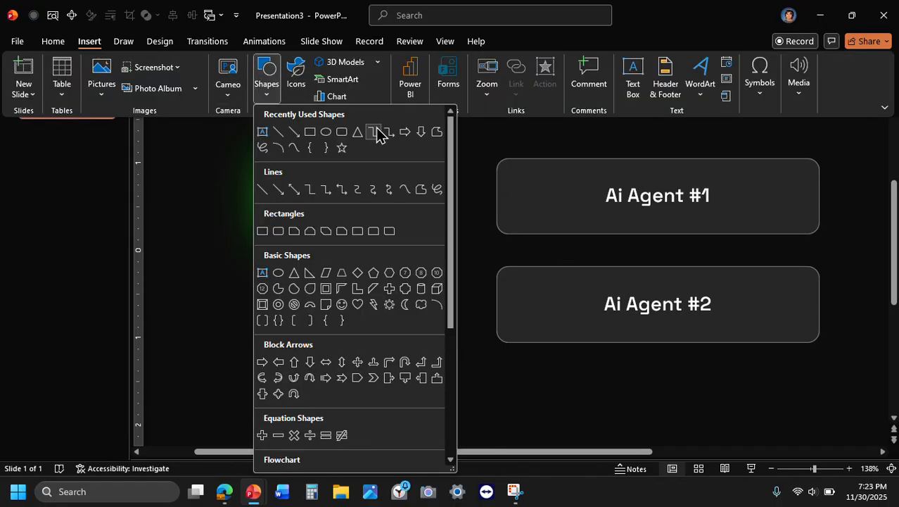
left_click(286, 134)
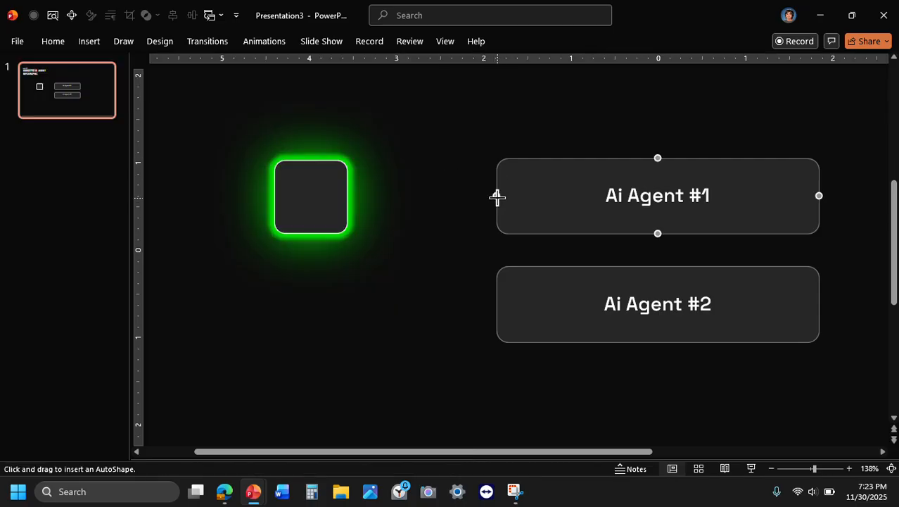
left_click_drag(498, 196, 385, 237)
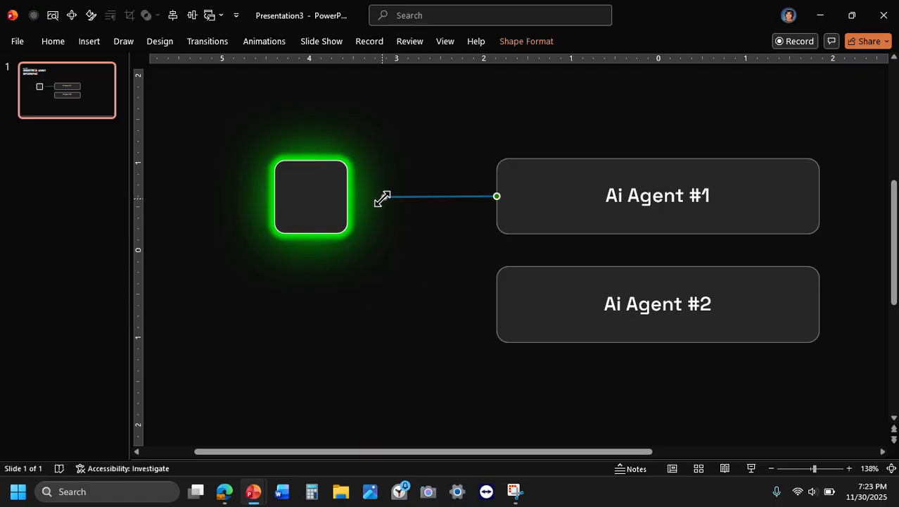
left_click_drag(383, 199, 379, 199)
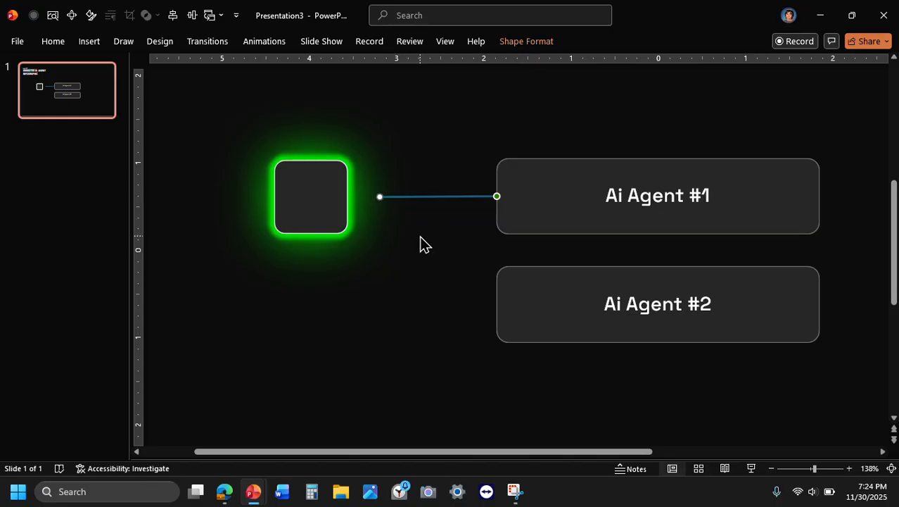
key("ctrl+z")
key("ctrl+z")
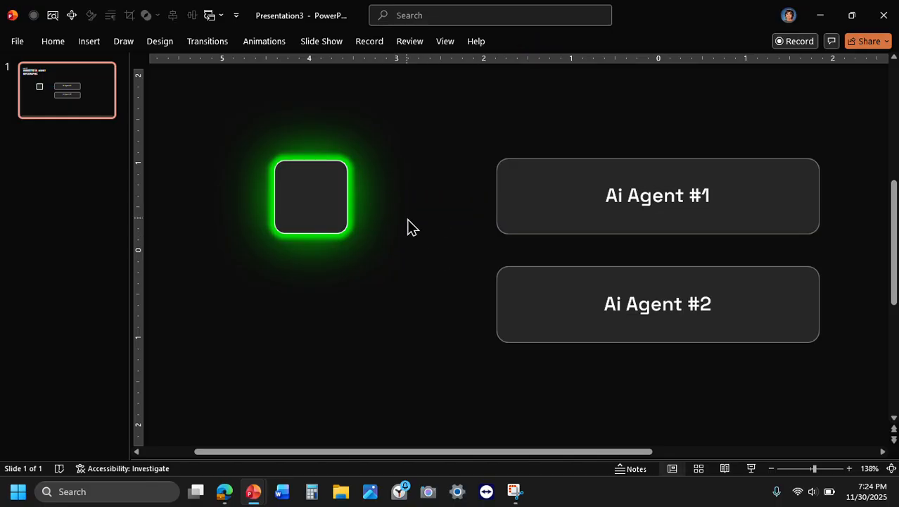
Restore the deleted line, run it horizontally left from Ai Agent #1, and add a vertical duplicate down from its free end.
key("ctrl+z")
left_click_drag(584, 283, 389, 196)
key("ctrl+d")
left_click_drag(453, 208, 419, 231)
left_click_drag(478, 233, 392, 197)
left_click(392, 205)
left_click_drag(359, 233, 392, 318)
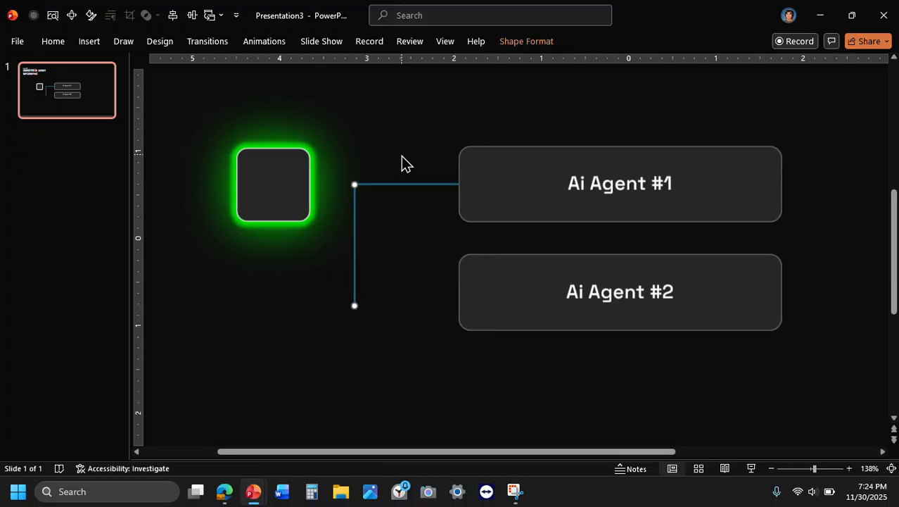
Delete the horizontal and vertical straight lines beside the Ai Agent boxes.
scroll(370, 198, "up", 10)
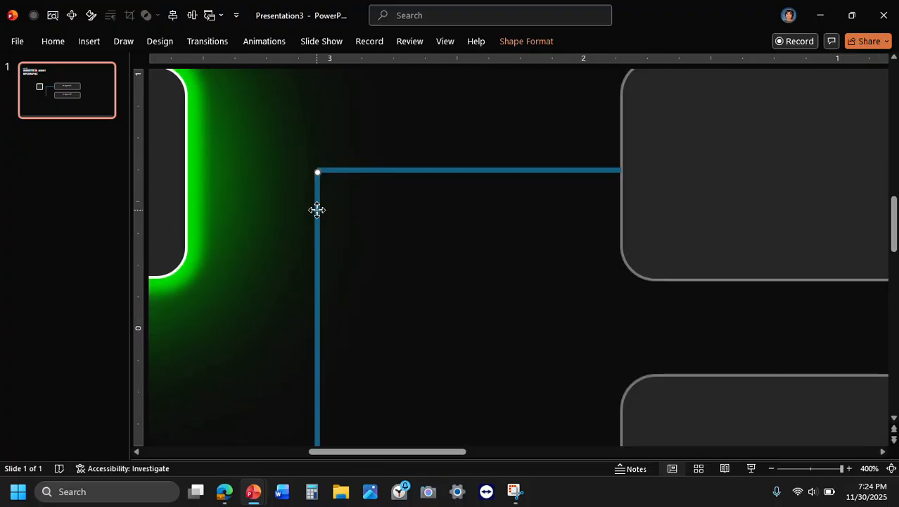
left_click_drag(316, 210, 314, 203)
key("Delete")
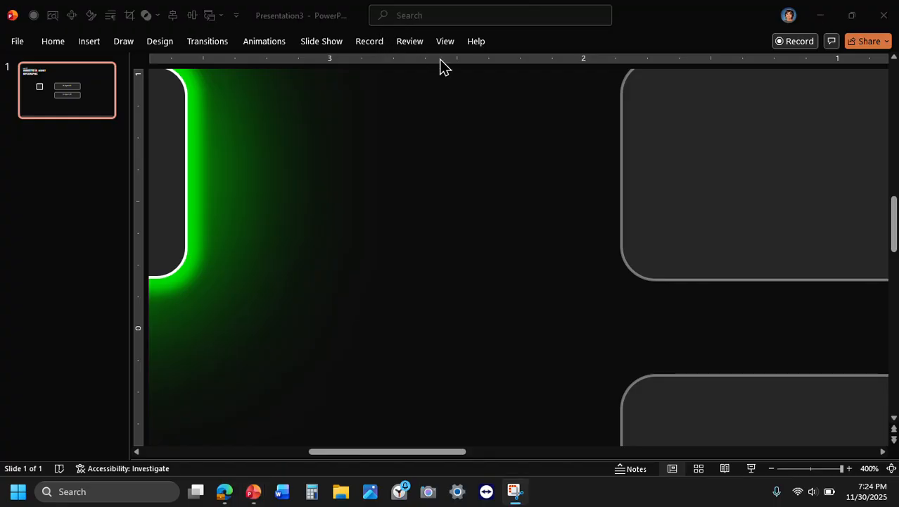
Insert an elbow connector between the glowing square and the Ai Agent boxes.
left_click(85, 43)
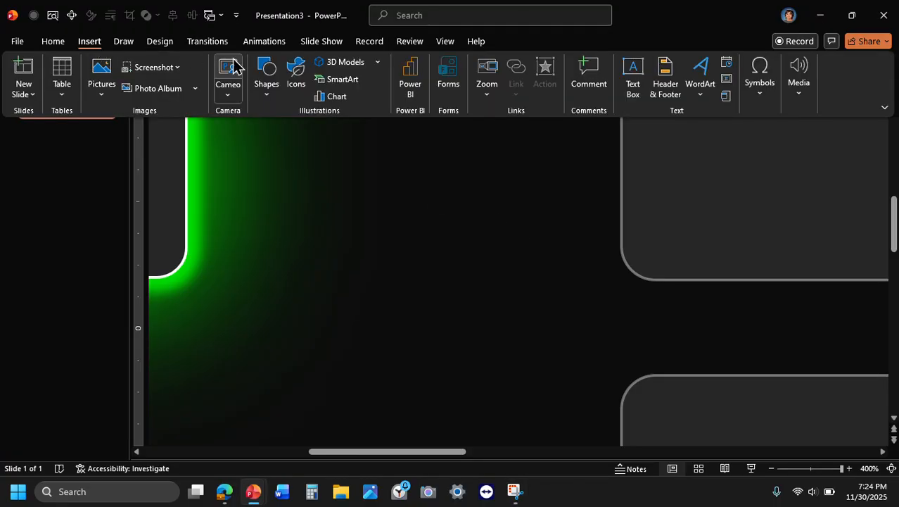
left_click(266, 76)
left_click(309, 189)
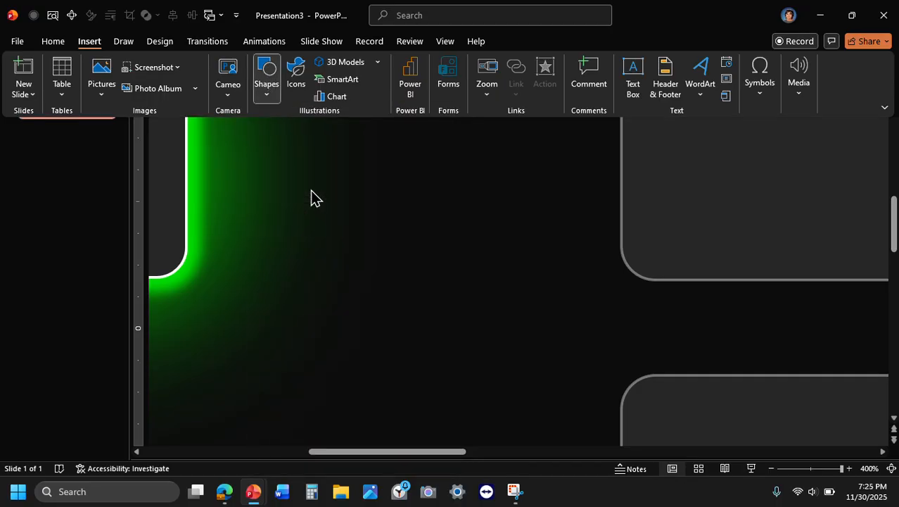
left_click(369, 208)
Place the elbow connector's end at the left-side midpoint of Ai Agent #1 and its free end level with the gap between both boxes.
scroll(458, 296, "down", 6, "ctrl")
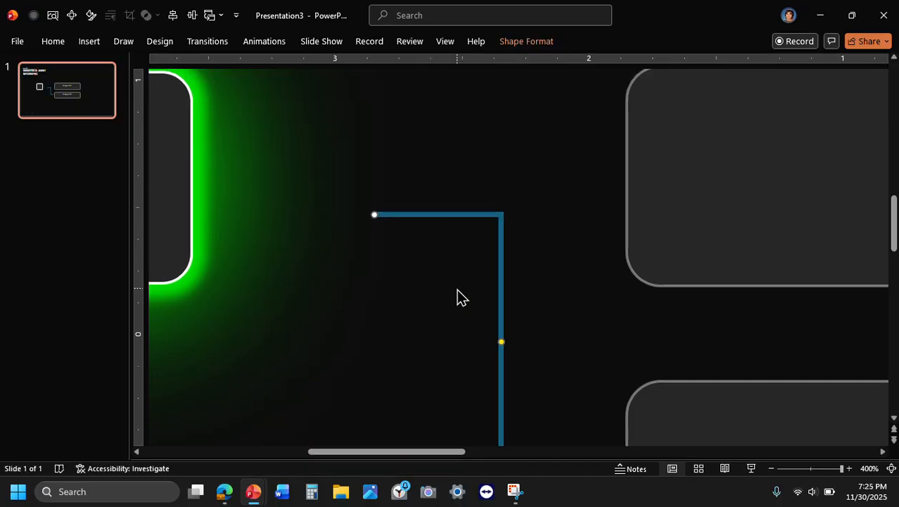
left_click_drag(471, 276, 469, 143)
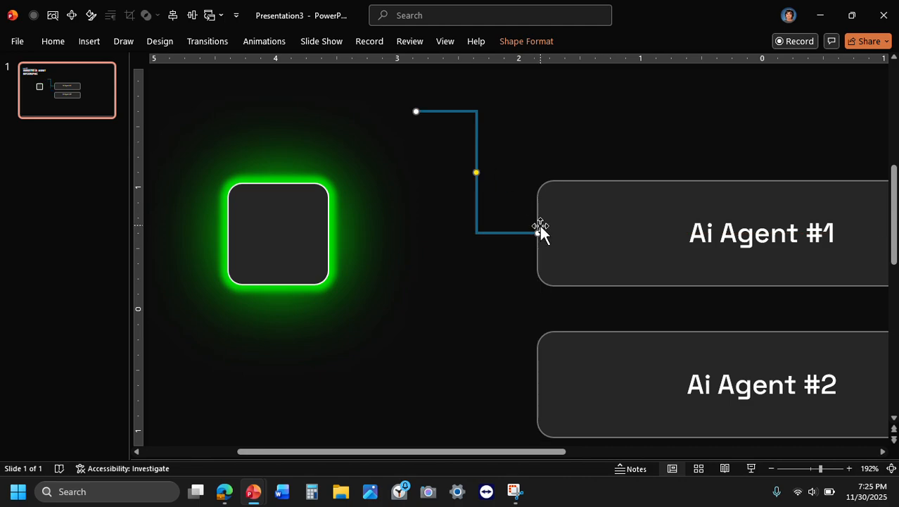
mouse_move(537, 232)
left_mouse_down()
mouse_move(512, 229)
mouse_move(531, 235)
left_mouse_up()
left_click_drag(490, 173, 471, 190)
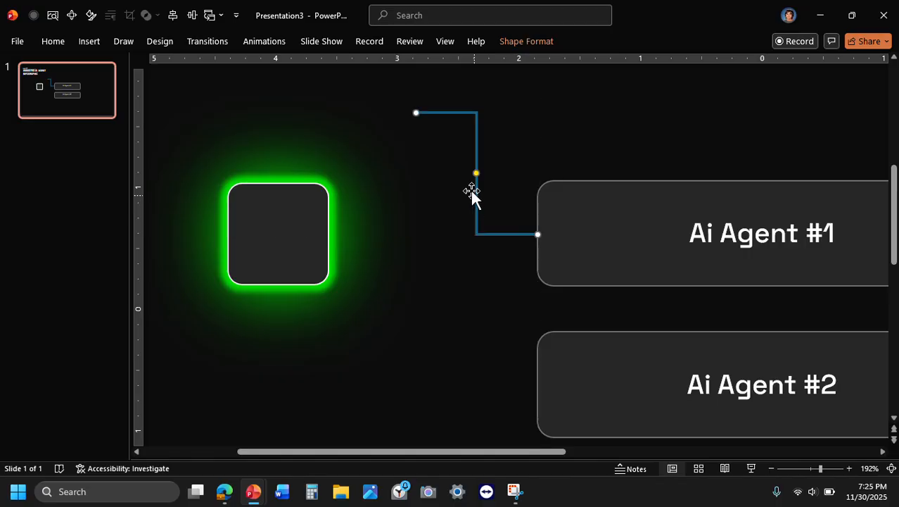
left_click_drag(417, 114, 392, 309)
left_click(453, 48)
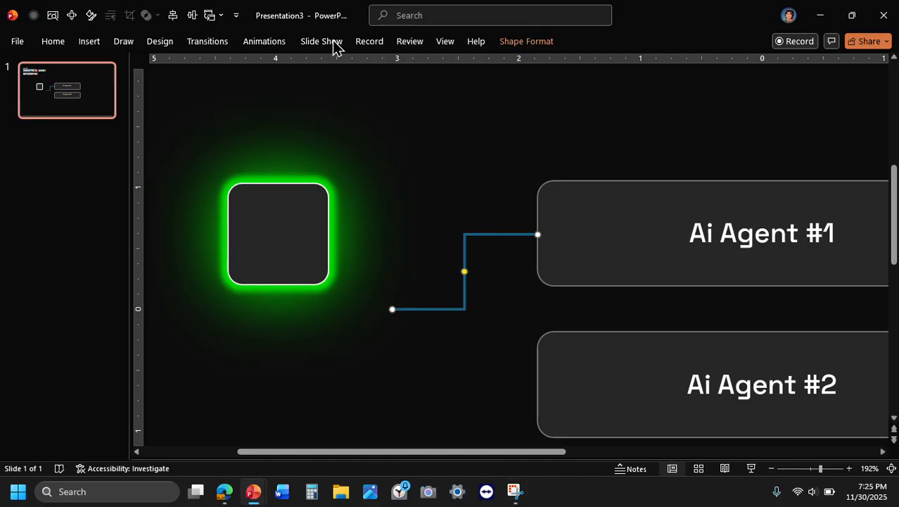
left_click(330, 47)
left_click(448, 47)
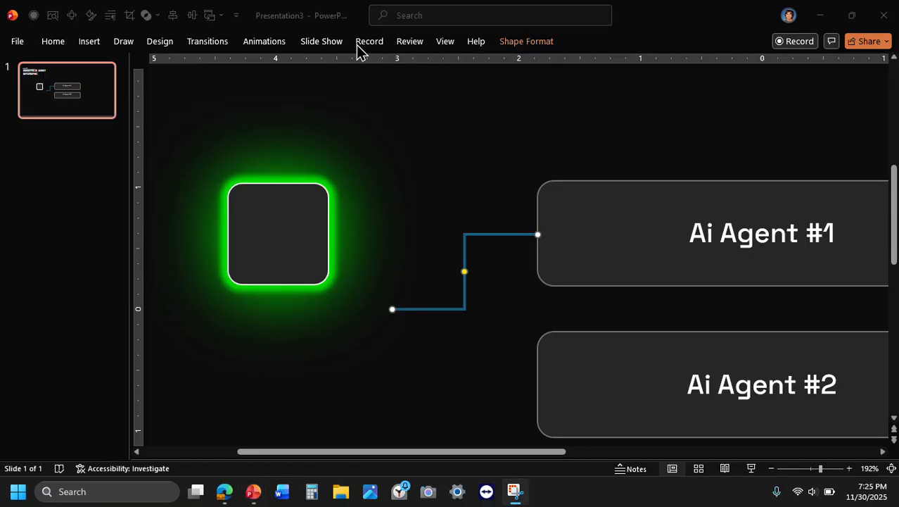
left_click(324, 48)
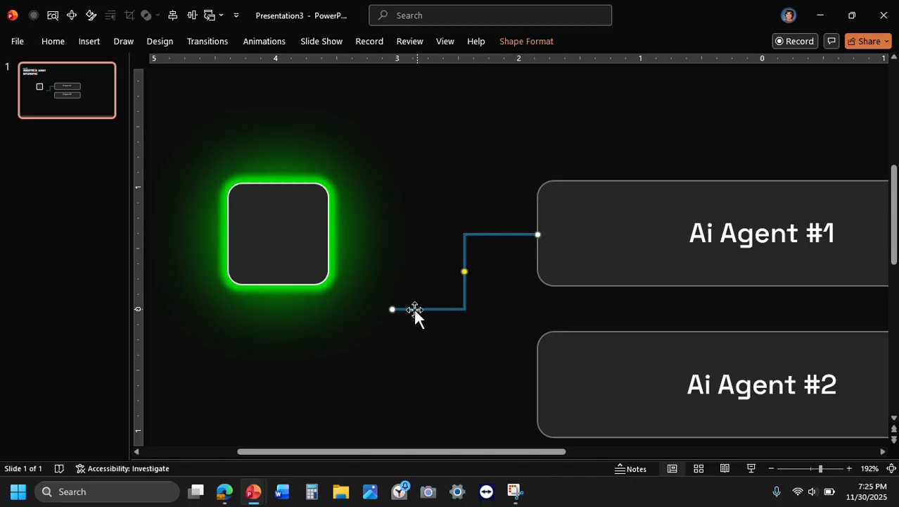
Extend the elbow connector's free end slightly toward the glowing square and duplicate the connector.
left_click_drag(412, 309, 411, 313)
left_click_drag(392, 309, 366, 309)
key("ctrl+d")
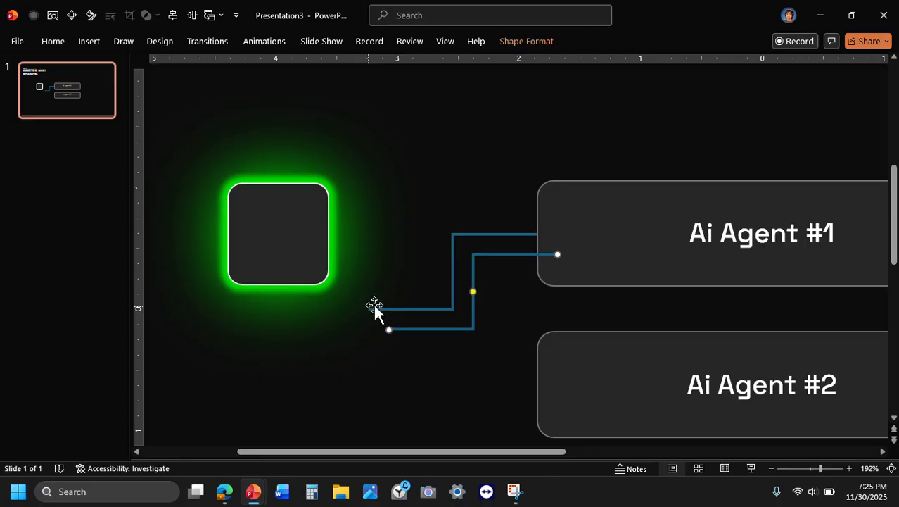
Move the duplicate connector to the left side of Ai Agent #2 and bring its free end up onto the first connector's free end.
left_click_drag(475, 310, 459, 412)
scroll(459, 412, "down", 3)
scroll(459, 412, "up", 8)
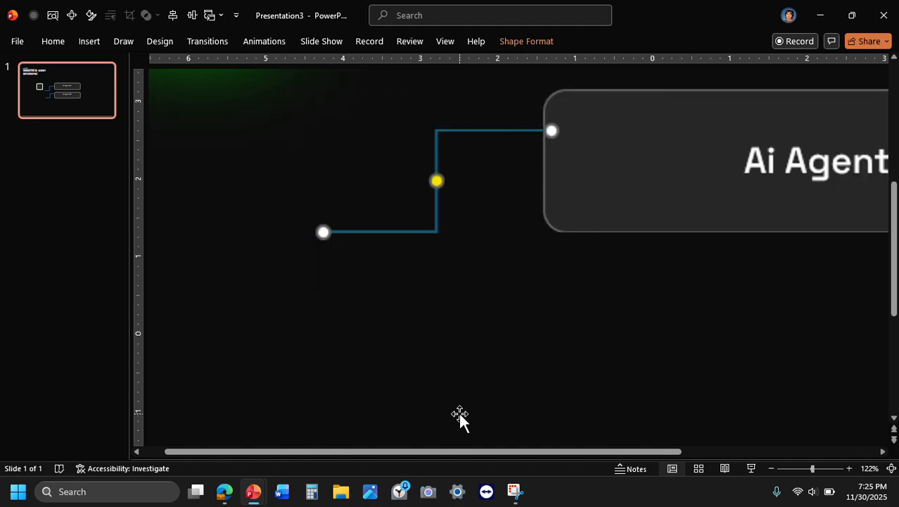
scroll(429, 327, "up", 3)
left_click_drag(431, 295, 423, 337)
left_click_drag(263, 377, 261, 94)
scroll(261, 96, "up", 3)
scroll(261, 96, "up", 2)
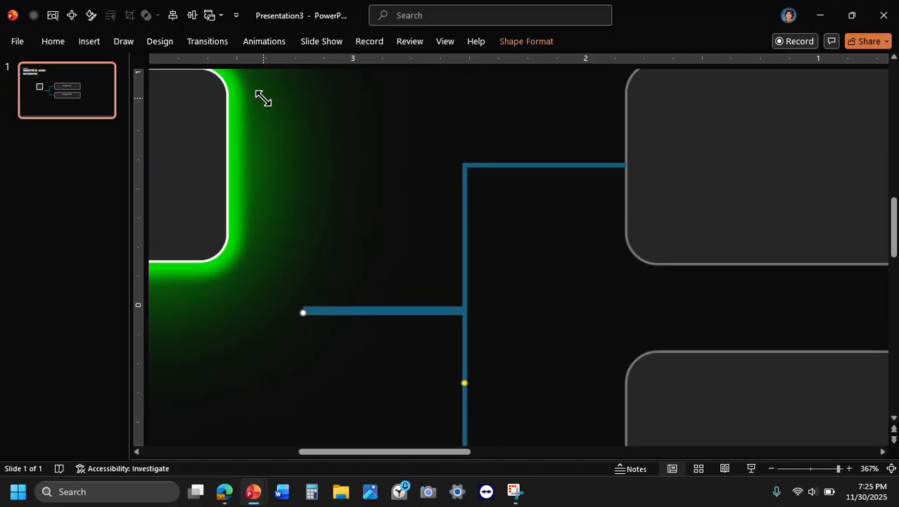
Recolor both elbow connectors white and set their line width to 0.75 pt.
double_click(466, 204)
left_click(860, 310)
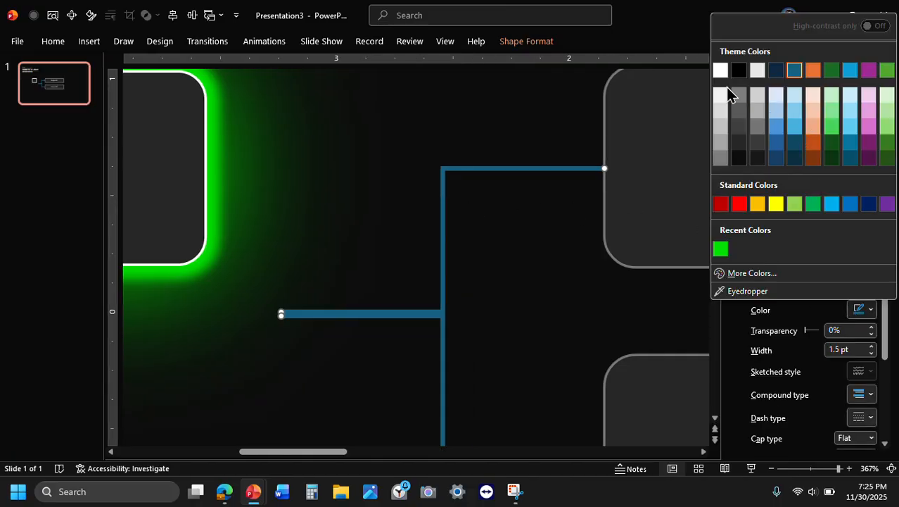
left_click(721, 70)
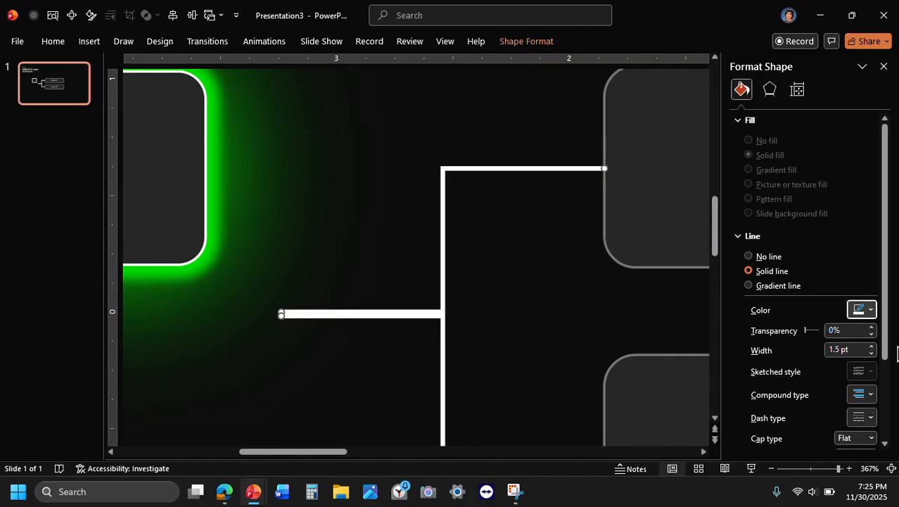
left_click(871, 353)
left_click(872, 354)
left_click(871, 353)
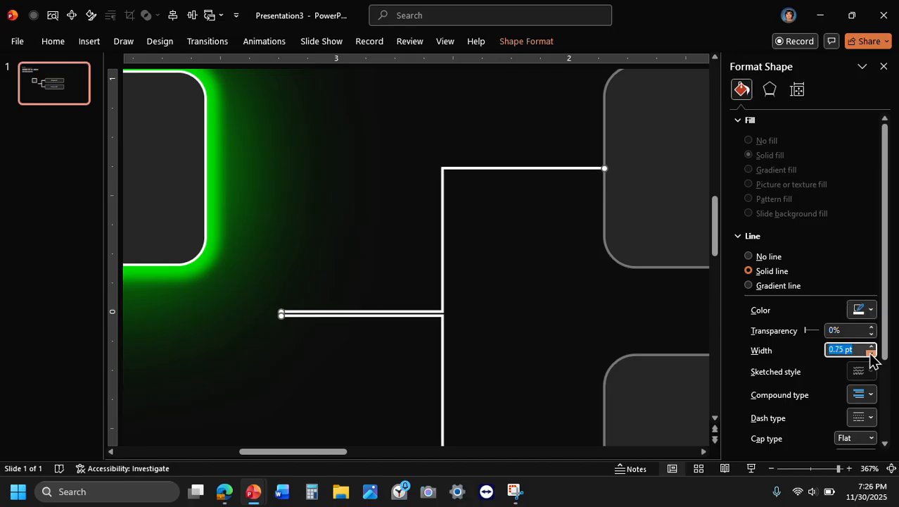
left_click(361, 303)
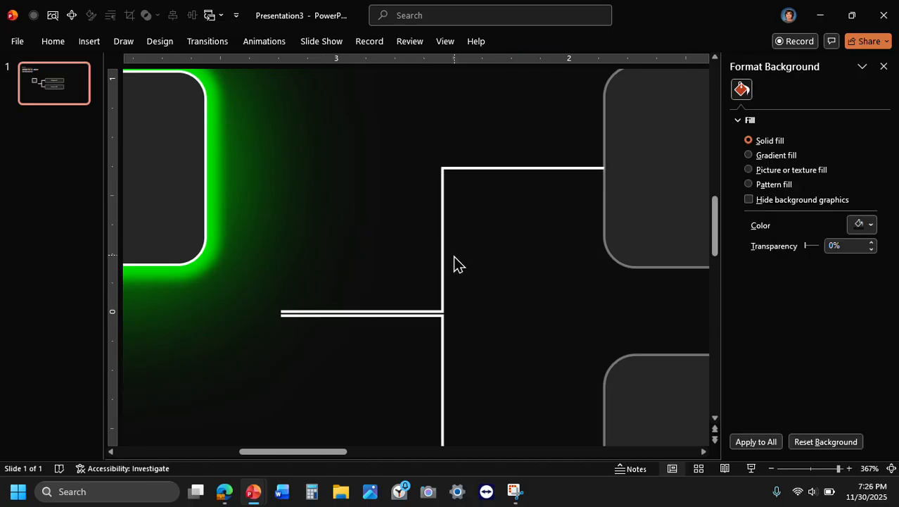
Set the line transparency of both elbow connectors to 65%.
left_click(442, 311)
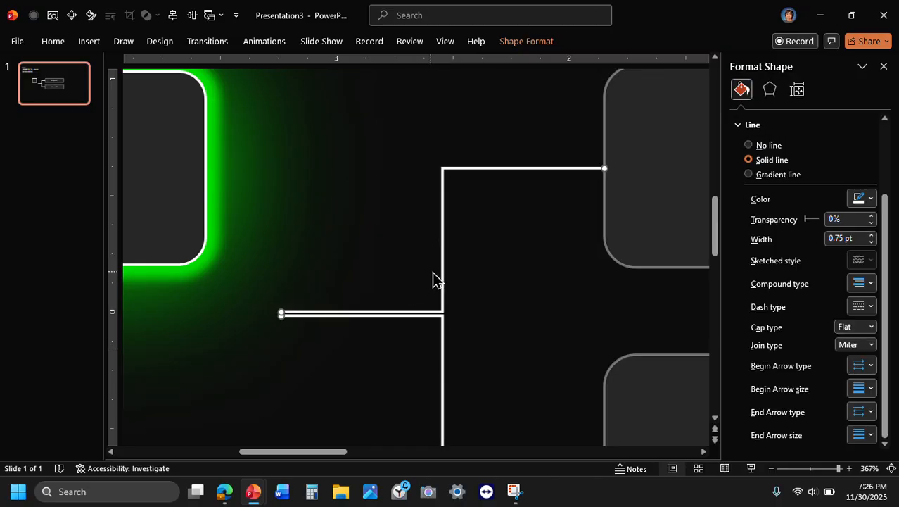
left_click(842, 219)
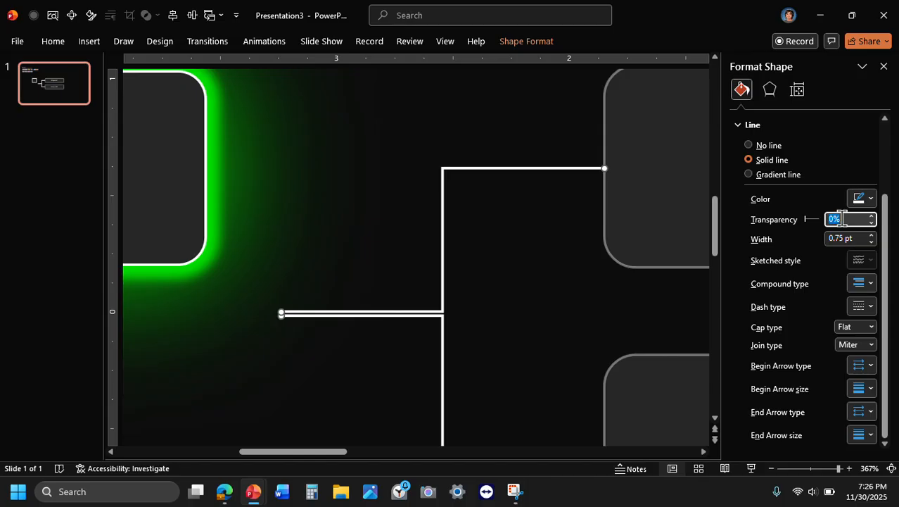
type("65")
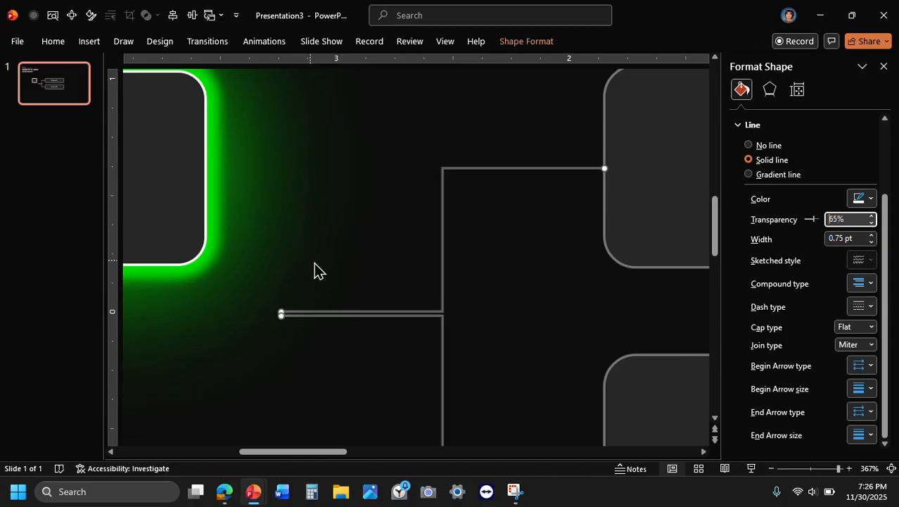
Align the glowing square vertically with the connectors' free ends, level with the gap between the two Ai Agent boxes.
scroll(321, 266, "left", 2)
left_click_drag(147, 127, 212, 273)
key("Delete")
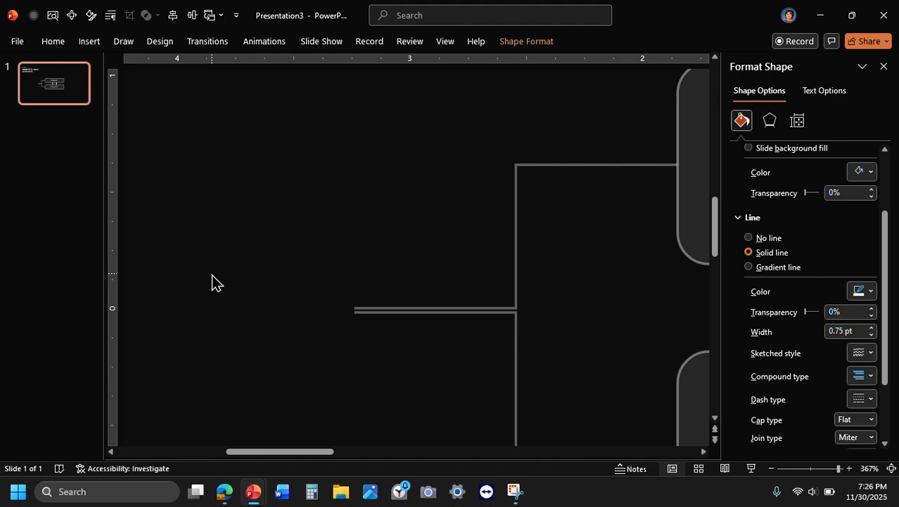
key("Up")
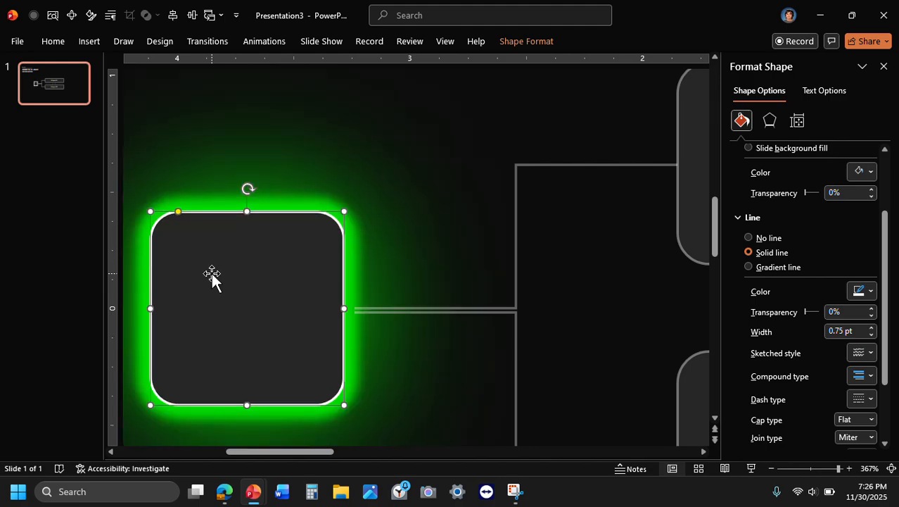
left_click(409, 295)
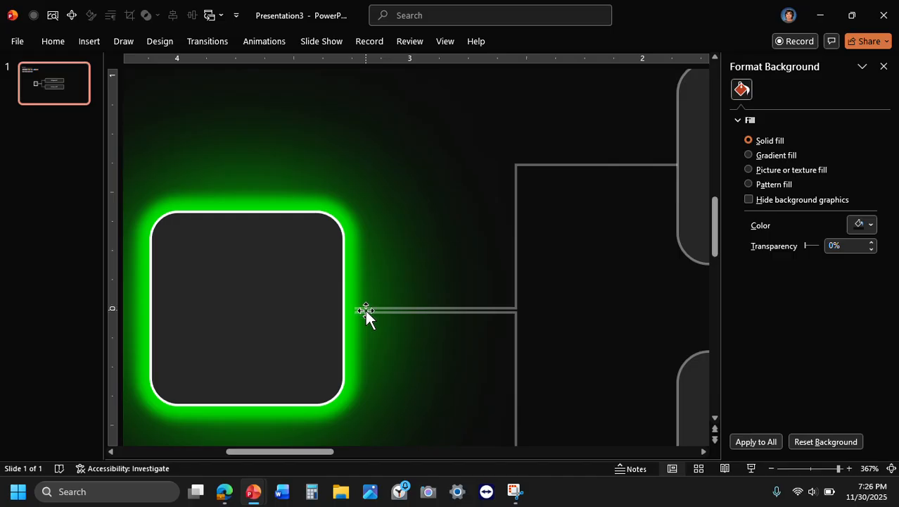
Attach the free ends of both elbow connectors to the midpoint of the glowing square's right edge and close the formatting pane.
left_click(361, 309)
left_click_drag(334, 318, 332, 314)
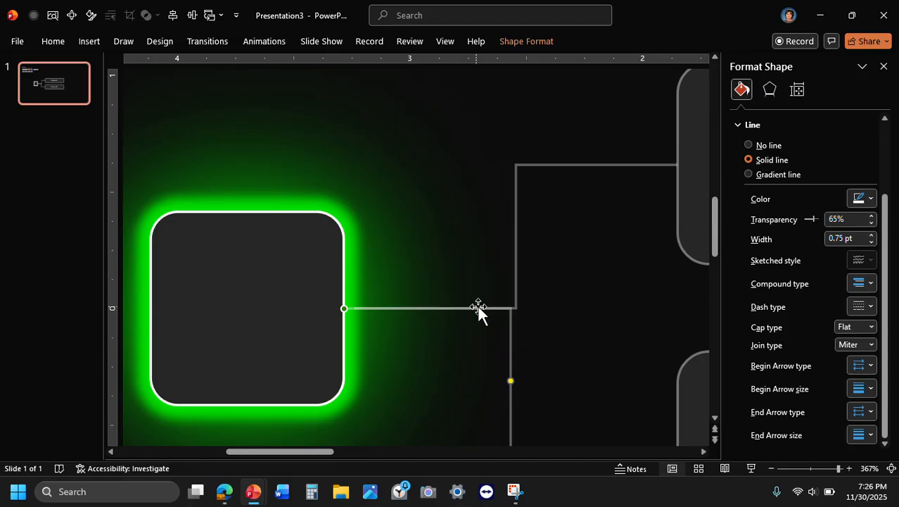
left_click(433, 307)
left_click_drag(354, 308, 345, 308)
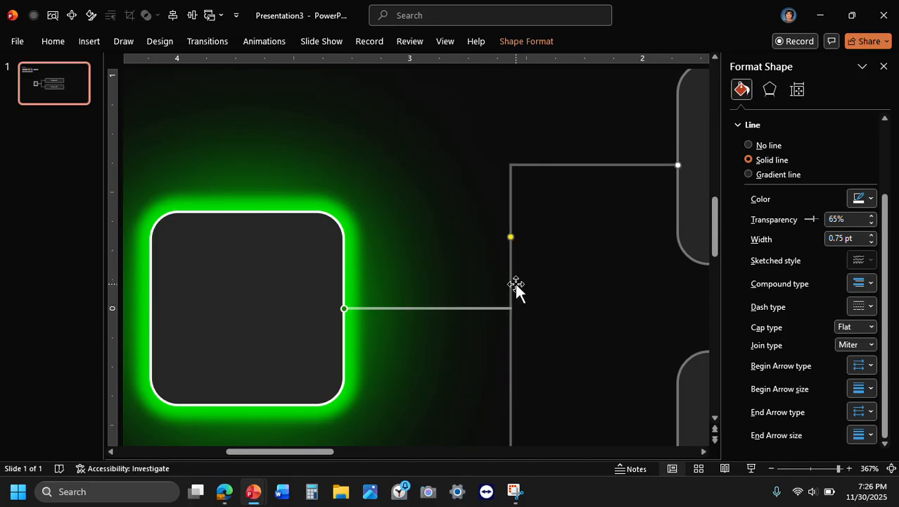
left_click(581, 286)
left_click(892, 468)
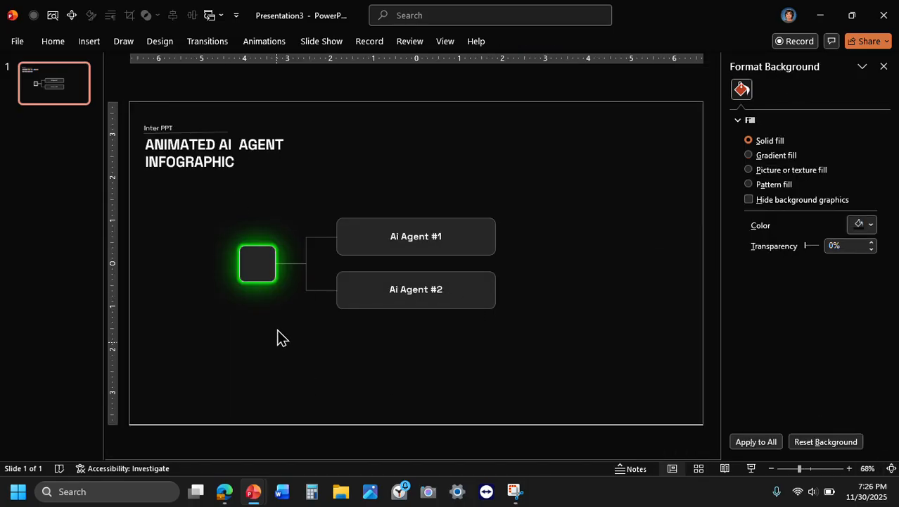
left_click(884, 67)
scroll(358, 259, "up", 8)
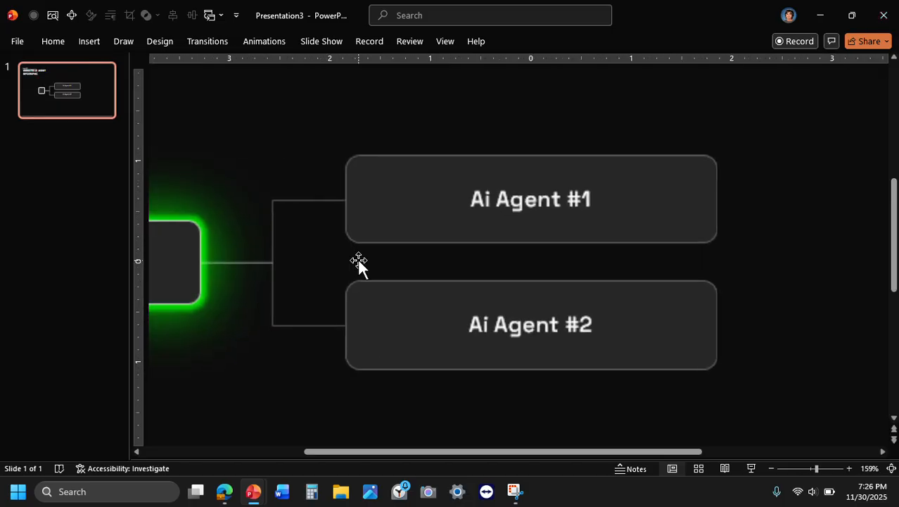
Switch to the finished ANIMATED AI AGENT INFOGRAPHIC presentation and copy the short vertical glowing line at the connector junction.
key("super+shift+s")
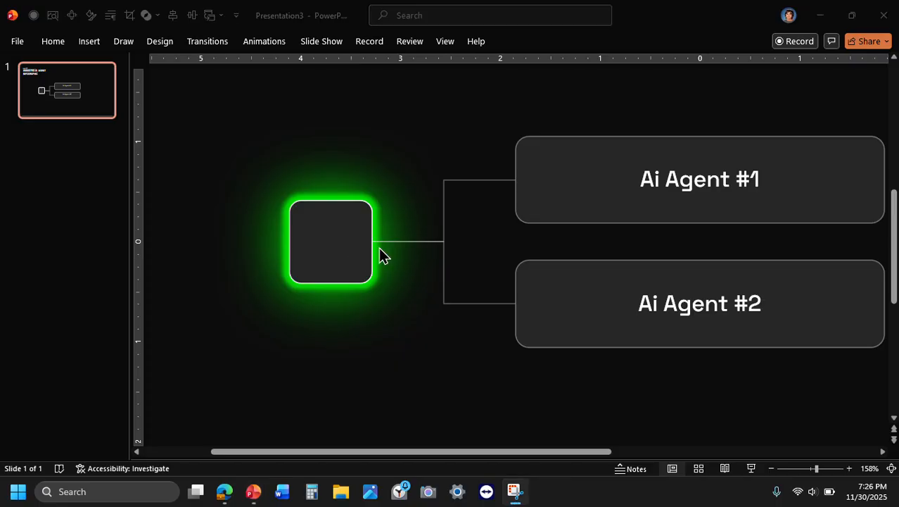
key("alt+Tab")
key("Tab")
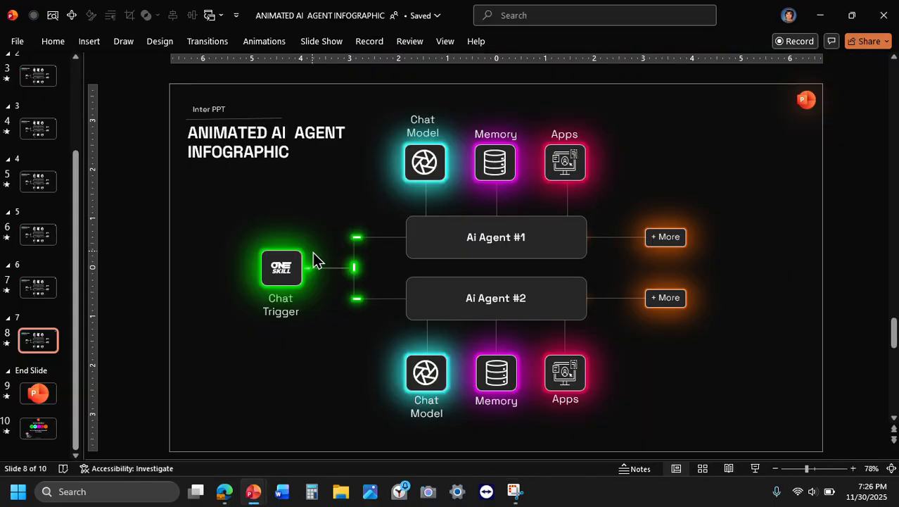
left_click(353, 267)
key("super+shift+s")
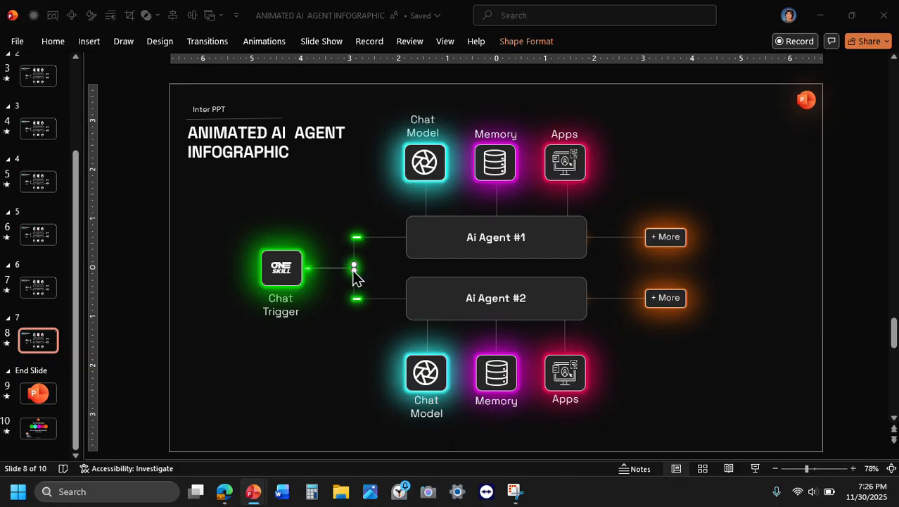
left_click(350, 266)
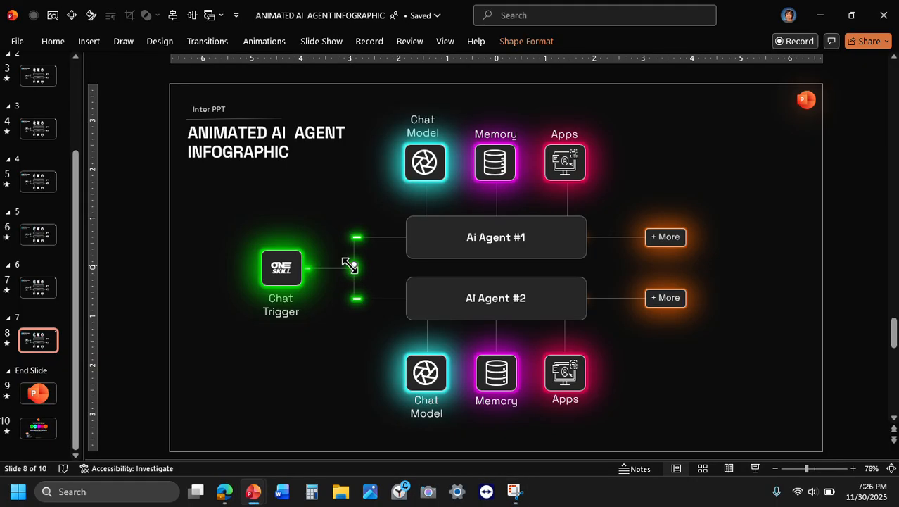
Switch back to the new presentation, paste the glowing line and place it just below the horizontal connector segment.
key("alt+Tab")
key("alt+Tab")
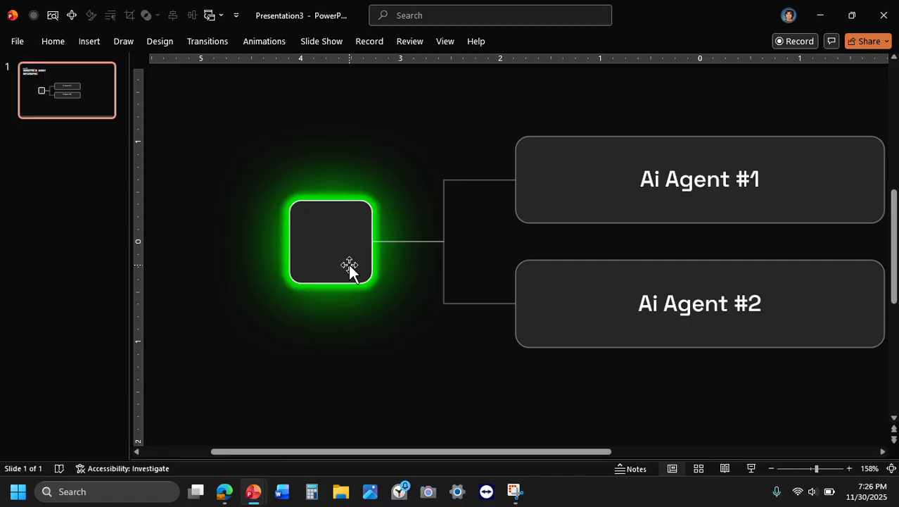
key("ctrl+v")
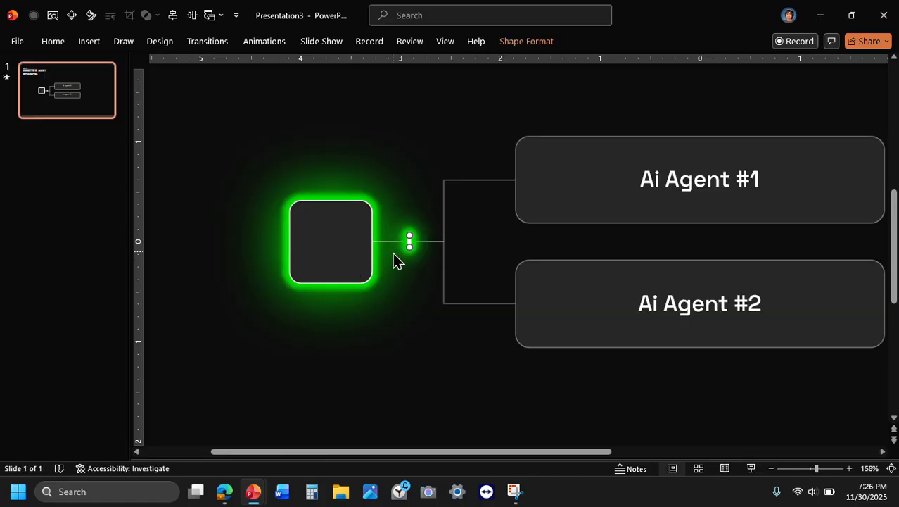
scroll(399, 246, "up", 5)
left_click_drag(411, 241, 418, 280)
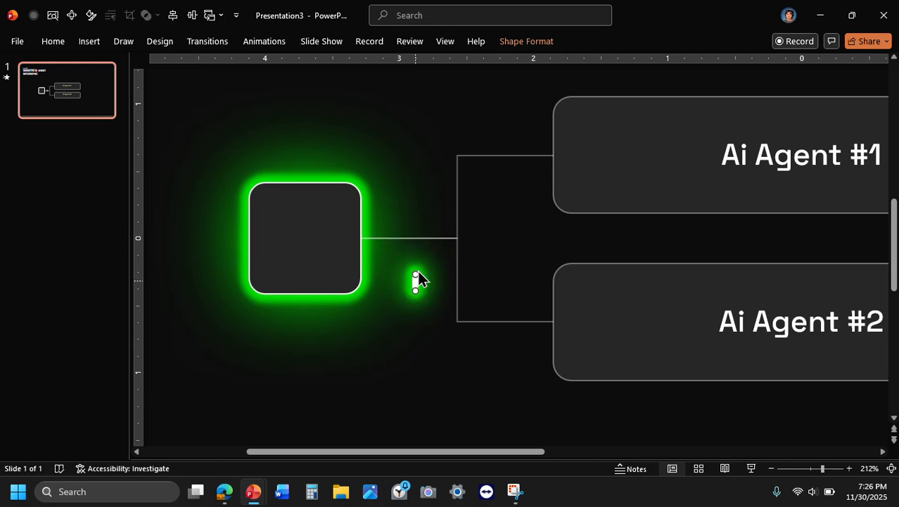
Examine the available line shapes and the pasted glowing line's size, width and cap type settings.
left_click(100, 44)
left_click(265, 83)
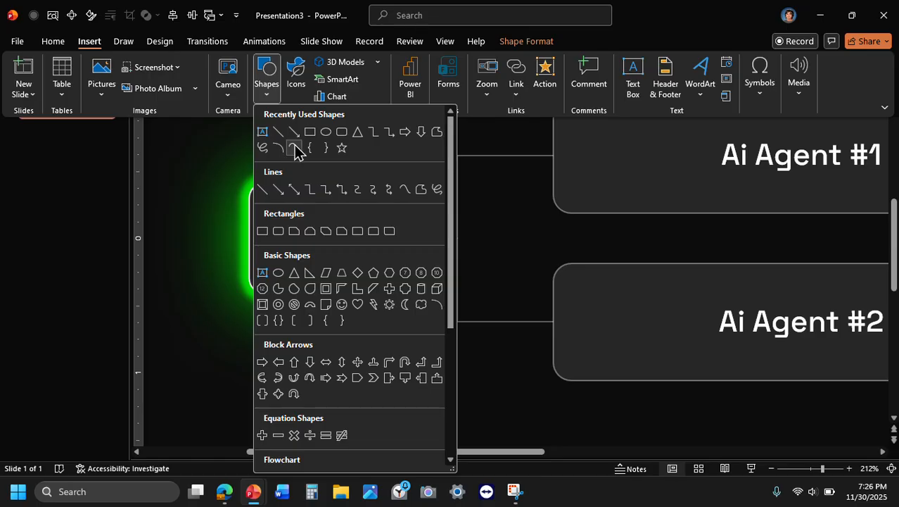
left_click(502, 252)
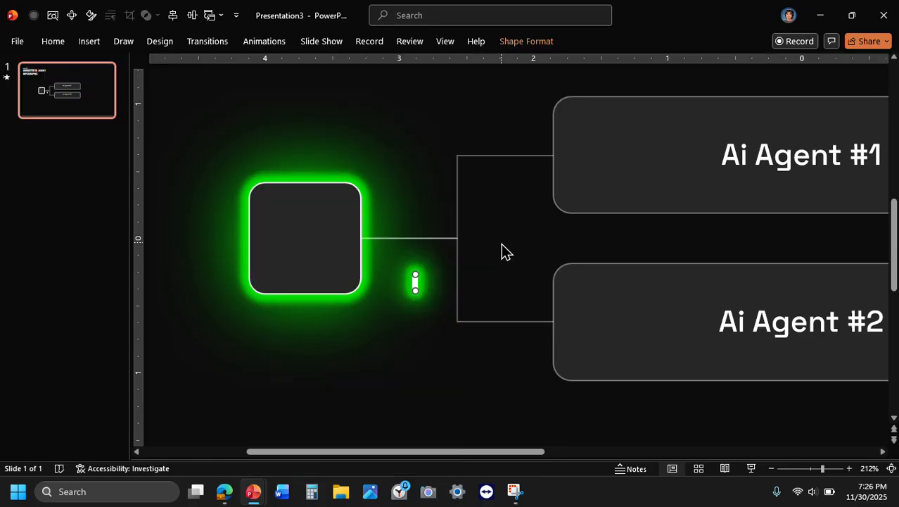
left_click(541, 44)
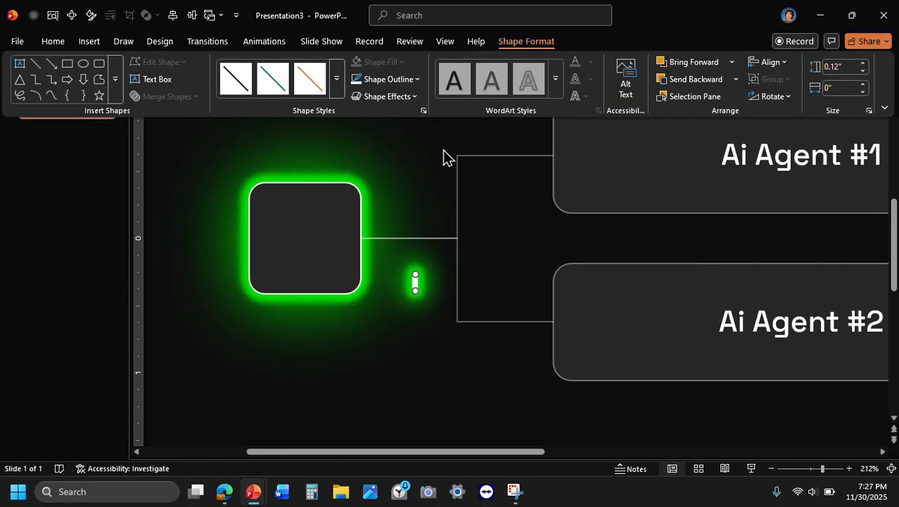
left_click(414, 276)
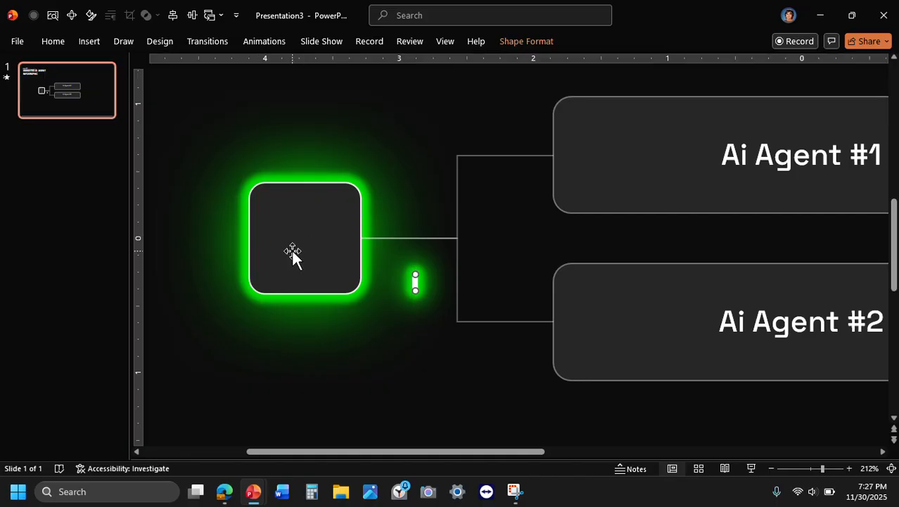
key("ctrl+1")
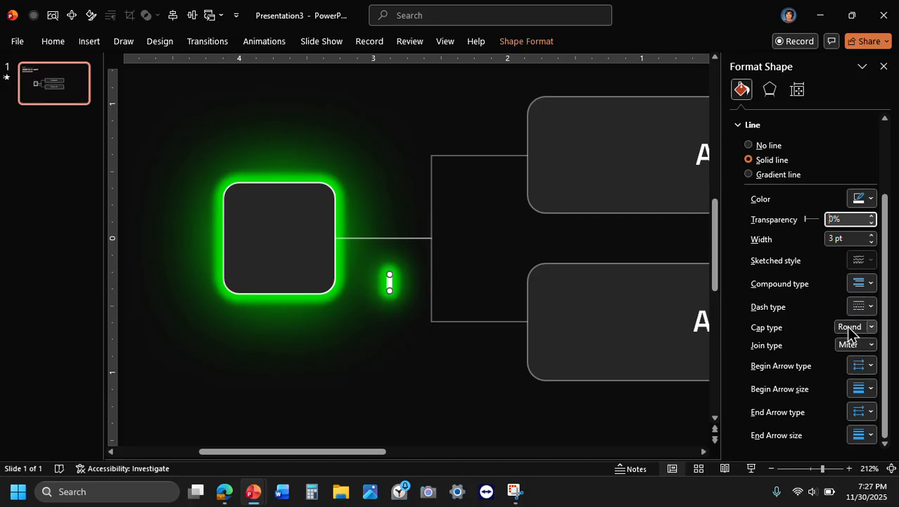
left_click(446, 296)
Move the glowing line onto the junction of the elbow connectors, place a duplicate beside it and close the formatting pane.
left_click(387, 280)
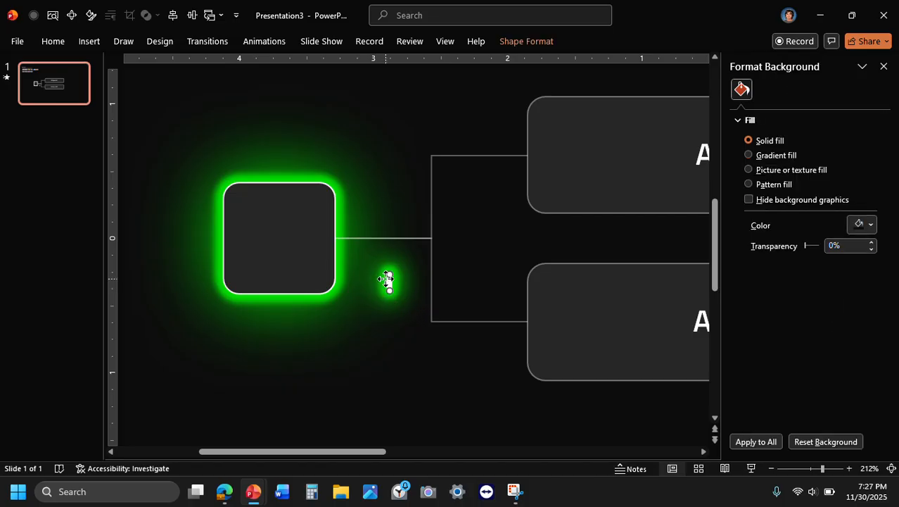
left_click_drag(388, 280, 463, 246)
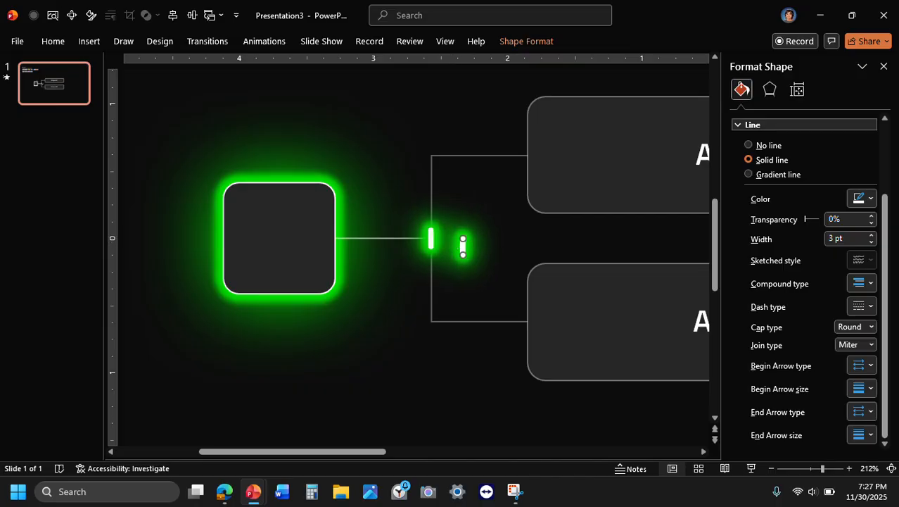
left_click(883, 66)
Examine the start, duration and repeat timing of the duplicate glowing line's Up motion path.
left_click(274, 43)
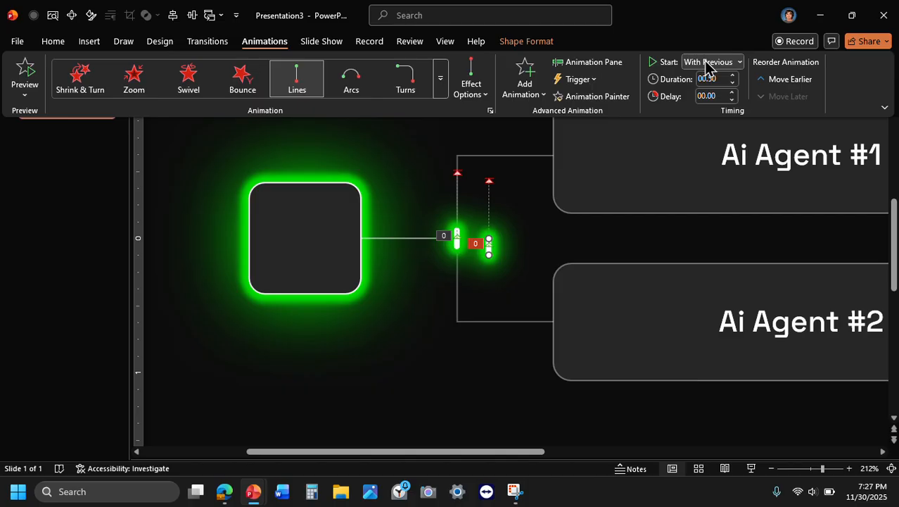
left_click(590, 62)
left_click(809, 120)
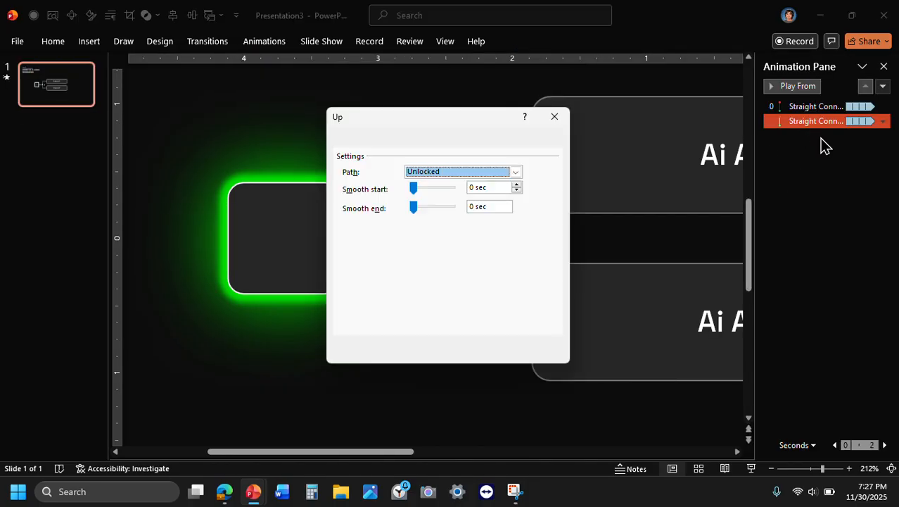
left_click(379, 140)
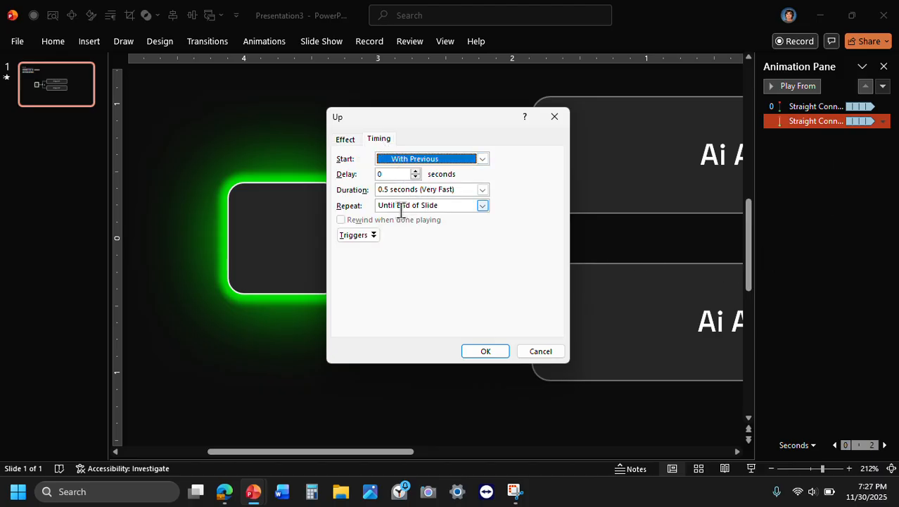
left_click(486, 358)
Delete the duplicate glowing line together with its motion path animation.
scroll(480, 249, "up", 5)
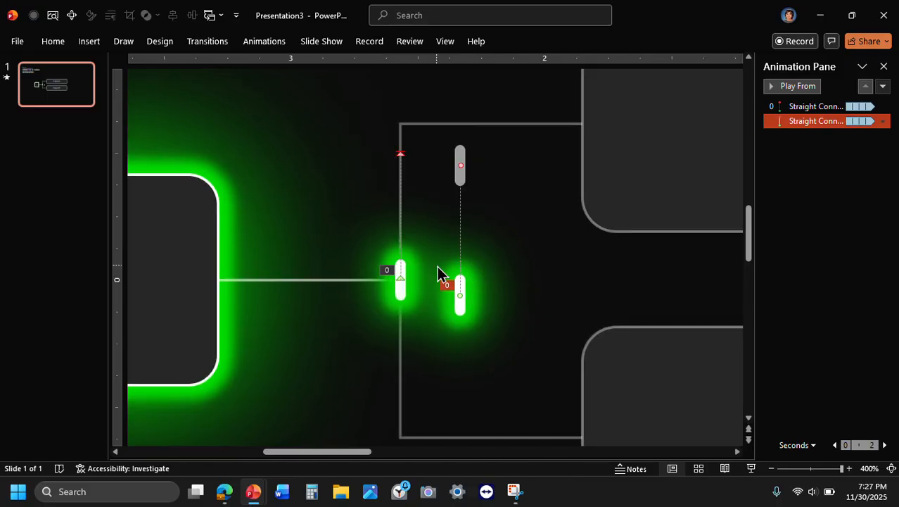
key("Delete")
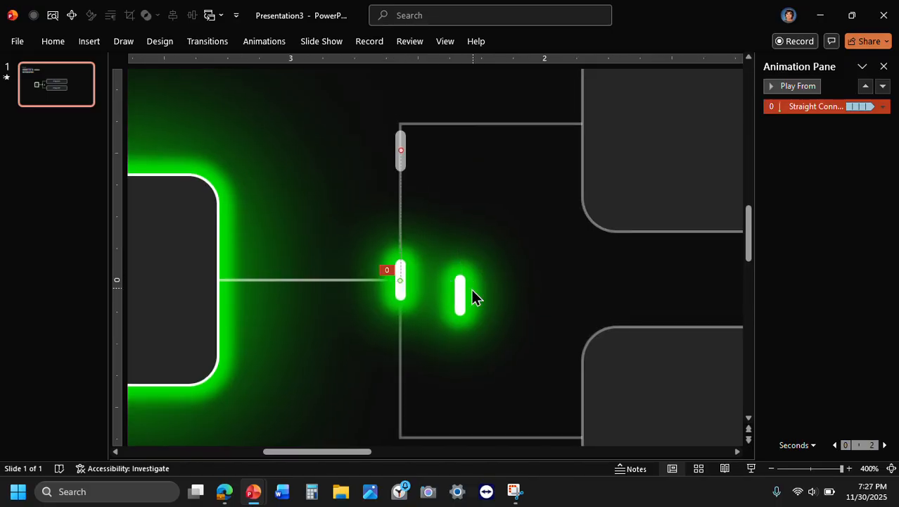
left_click(460, 296)
key("Delete")
Remove the existing Up motion path animation from the glowing line at the connector junction.
left_click(404, 266)
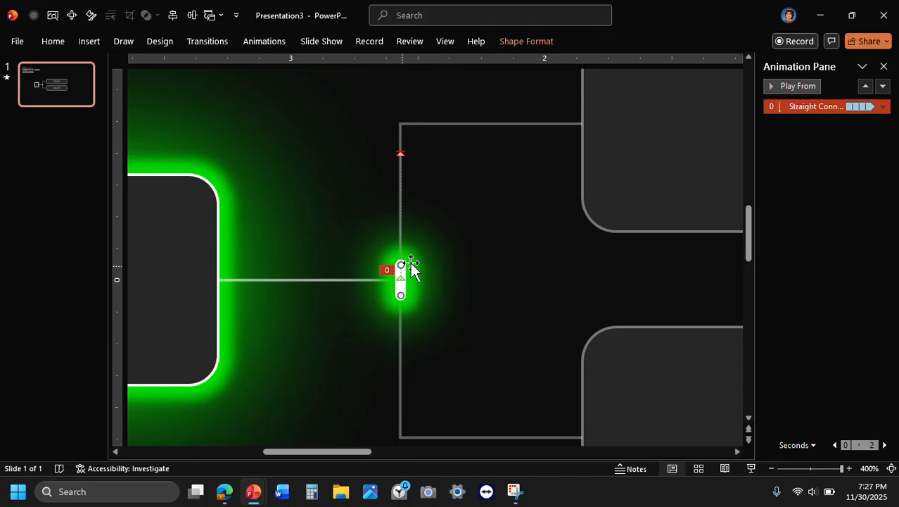
left_click(819, 106)
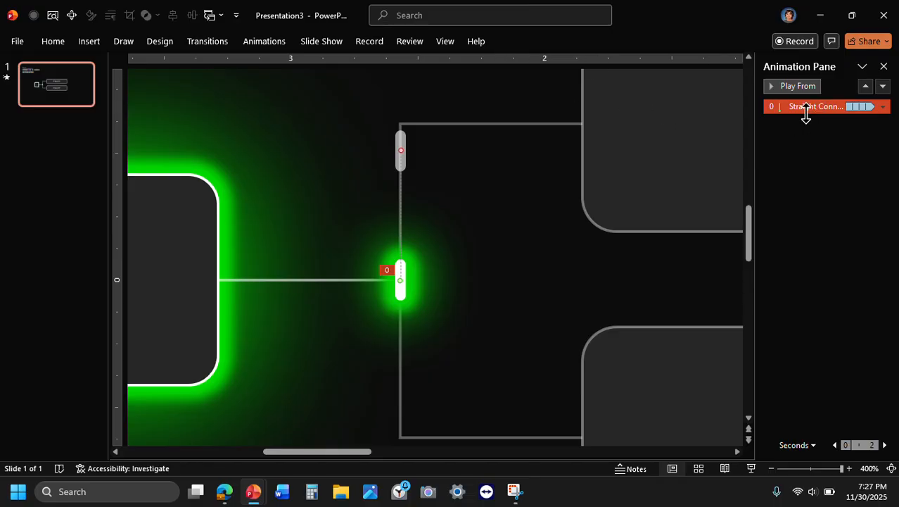
key("Delete")
Add a Lines motion path animation to the glowing line at the connector junction.
left_click(278, 45)
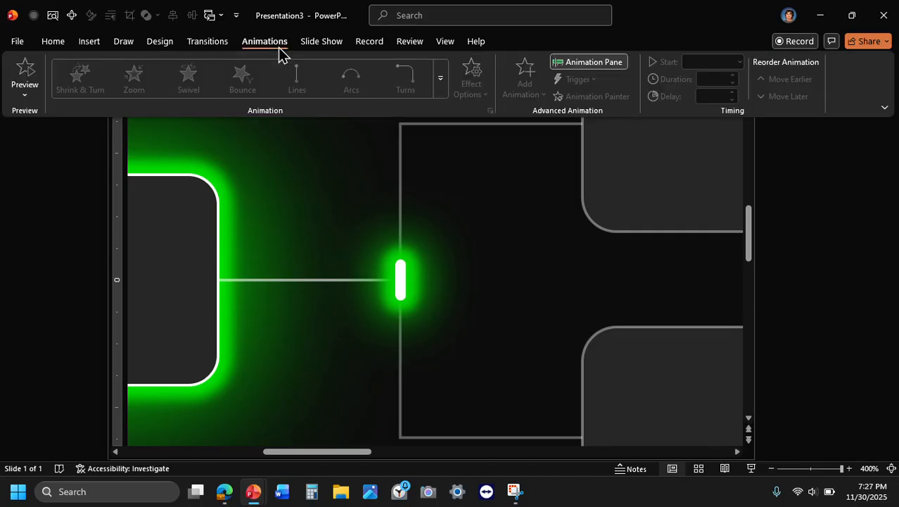
left_click(386, 270)
left_click(395, 271)
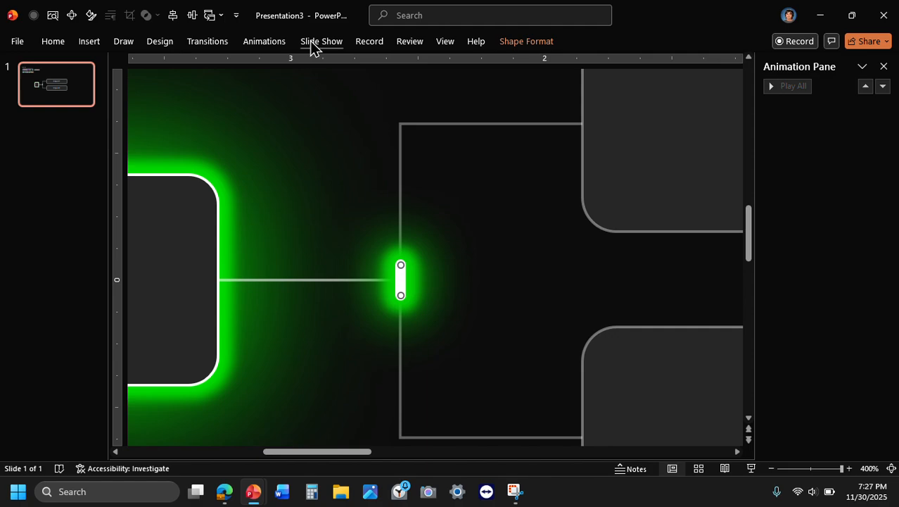
left_click(275, 42)
left_click(525, 77)
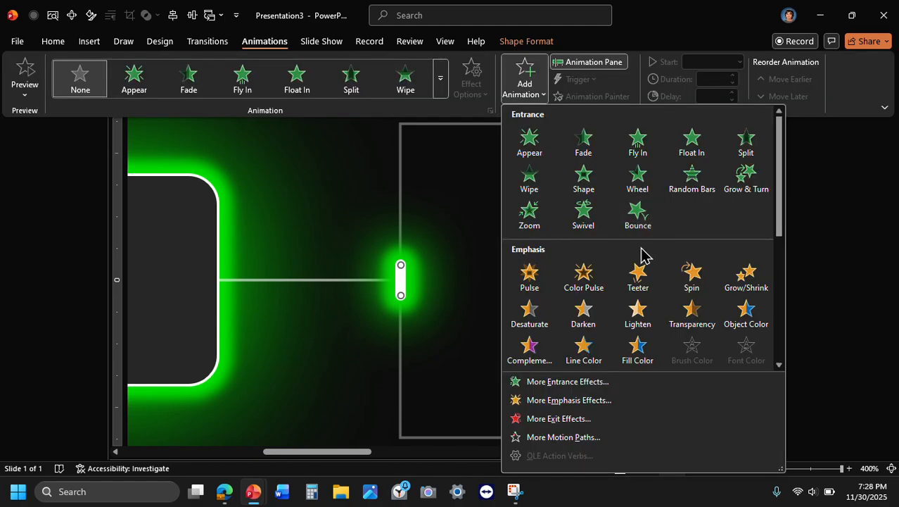
scroll(642, 254, "down", 5)
left_click(516, 318)
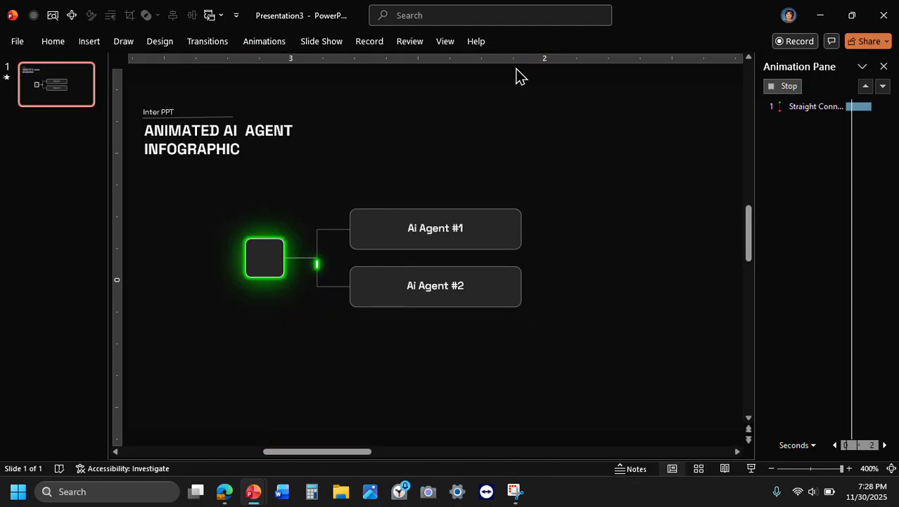
Set the glowing line's motion path to start With Previous, run in the Up direction and last 0.50 seconds.
left_click(280, 42)
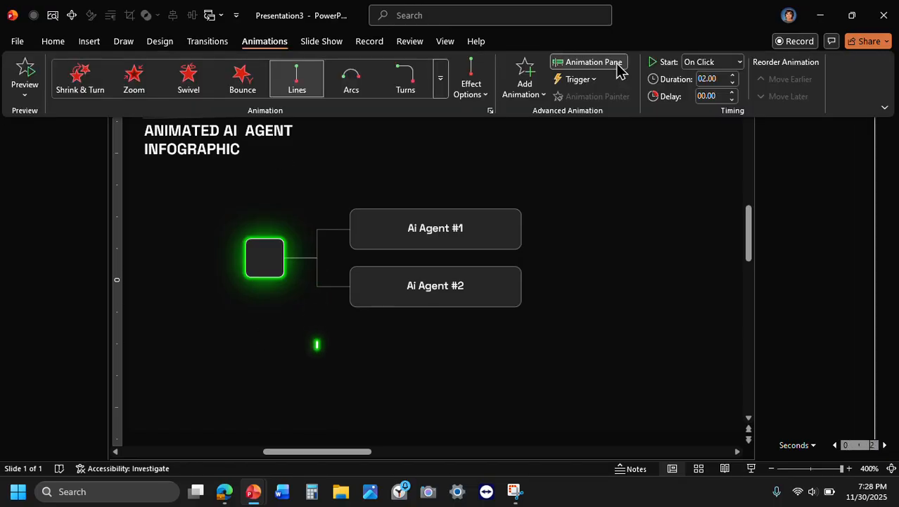
left_click(740, 62)
left_click(712, 92)
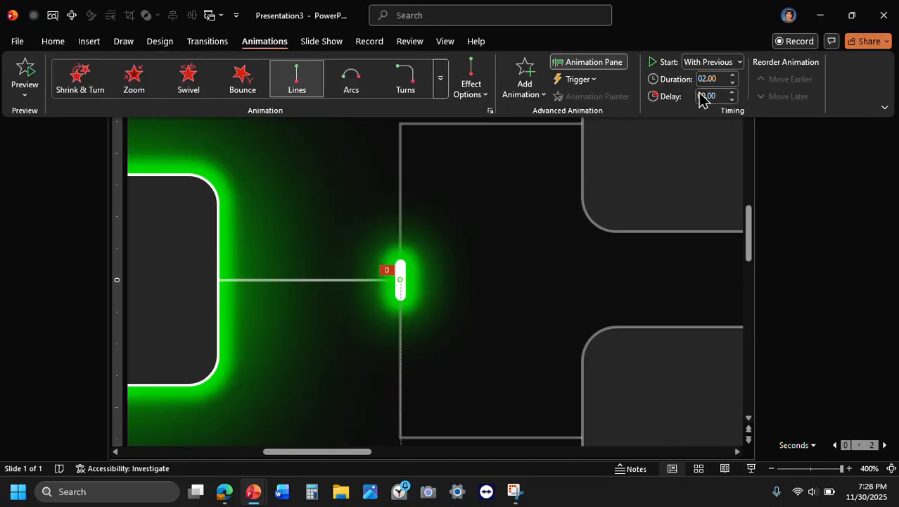
left_click(474, 90)
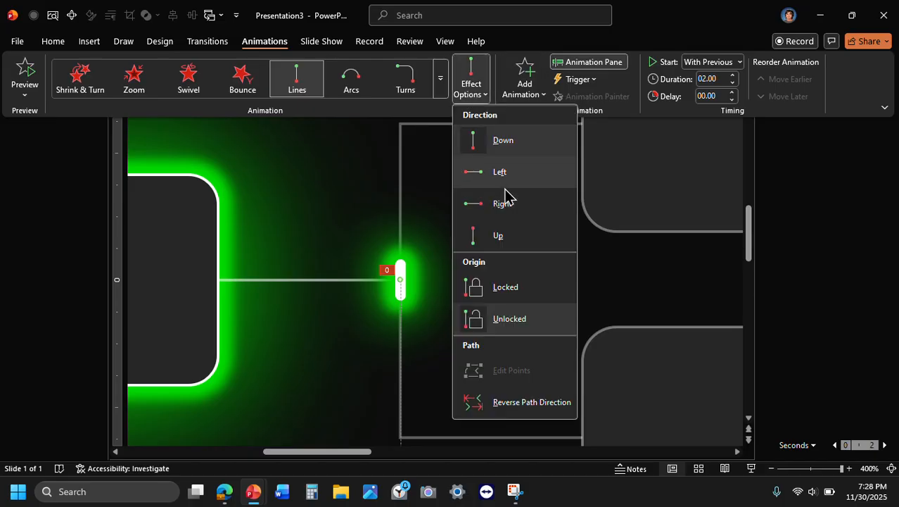
left_click(507, 236)
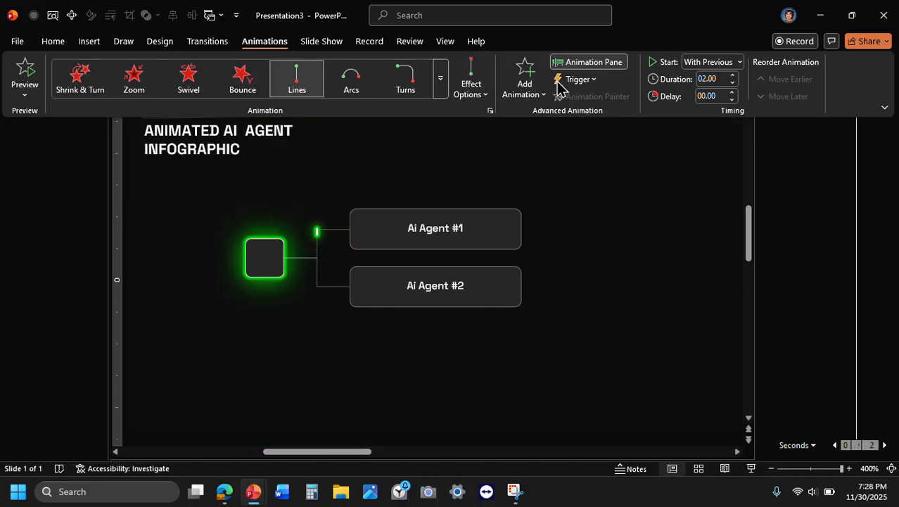
left_click(714, 76)
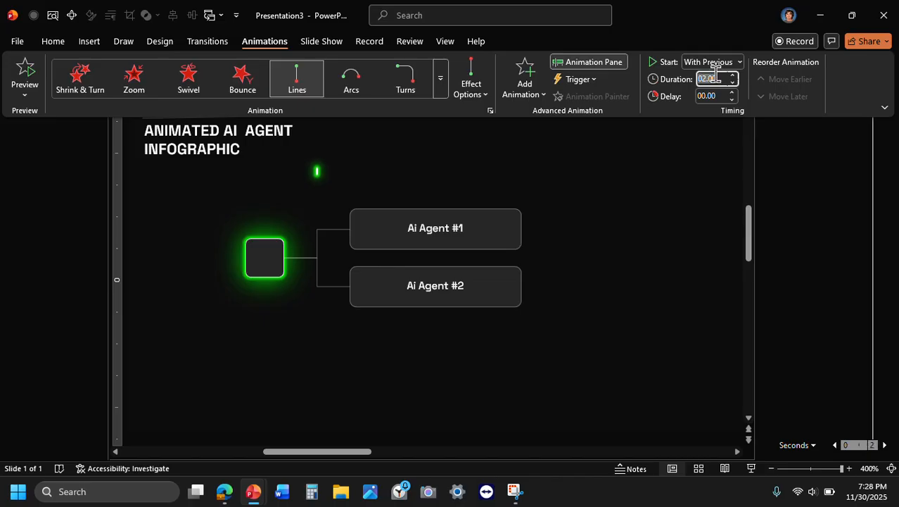
key("BackSpace")
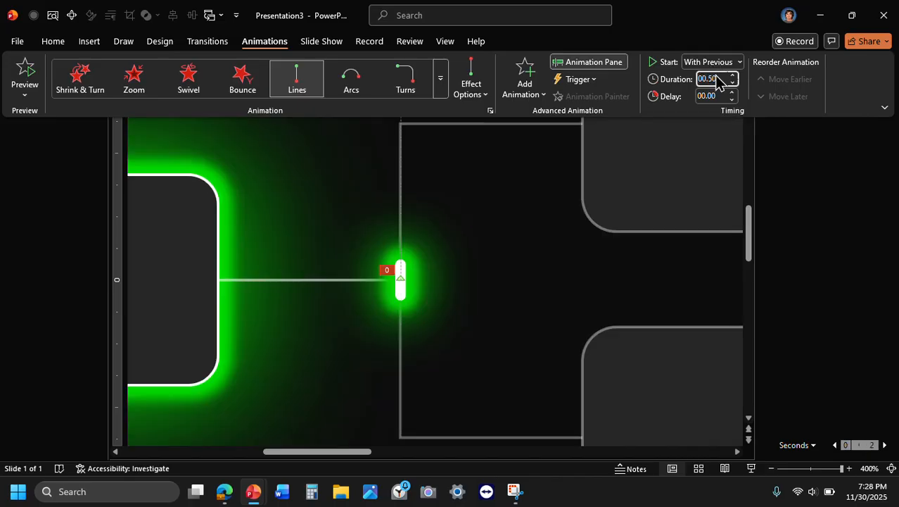
Remove the smooth start and smooth end from the Up motion path's effect settings.
left_click(525, 84)
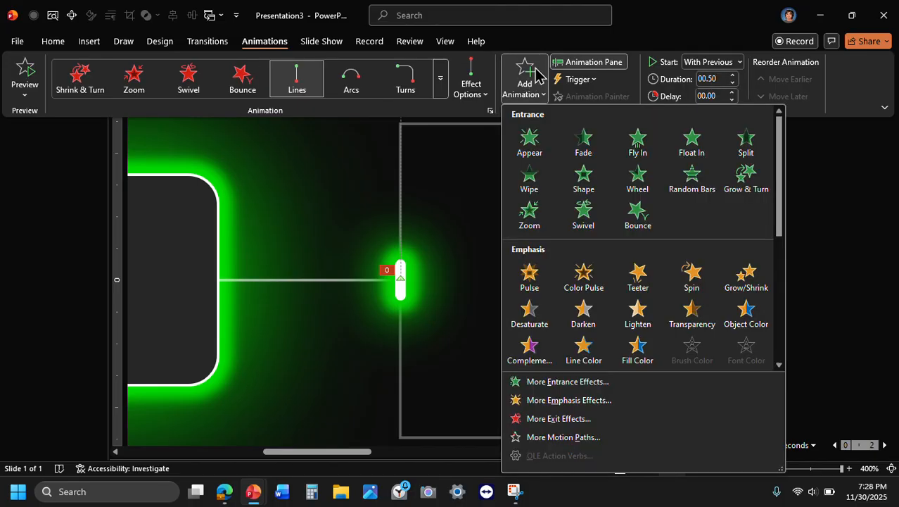
left_click(589, 64)
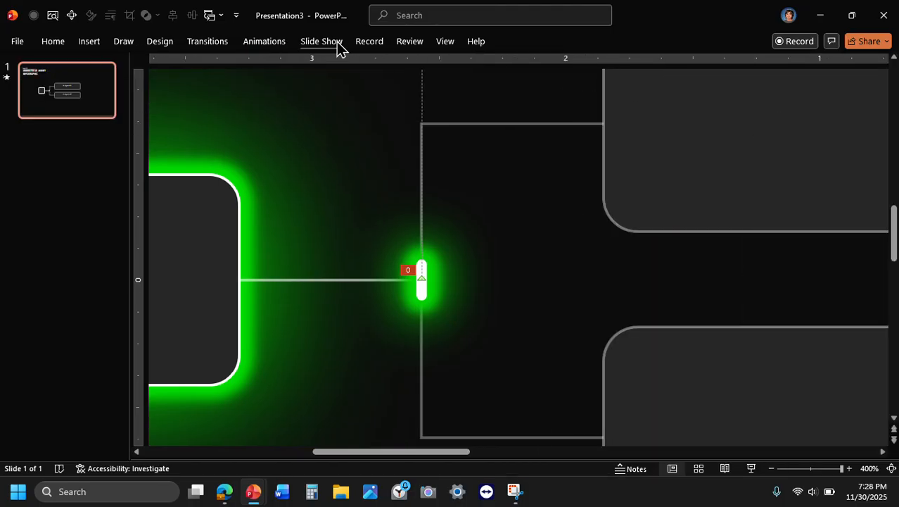
left_click(264, 41)
left_click(588, 65)
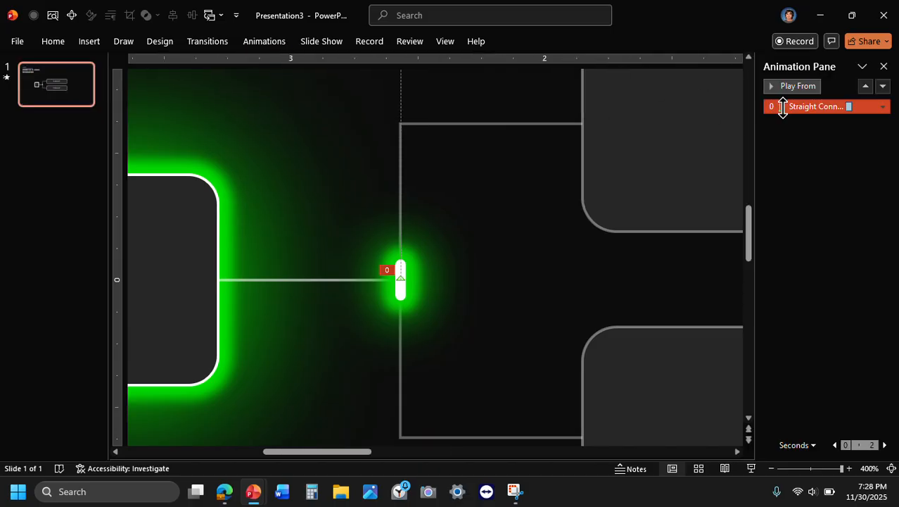
double_click(793, 107)
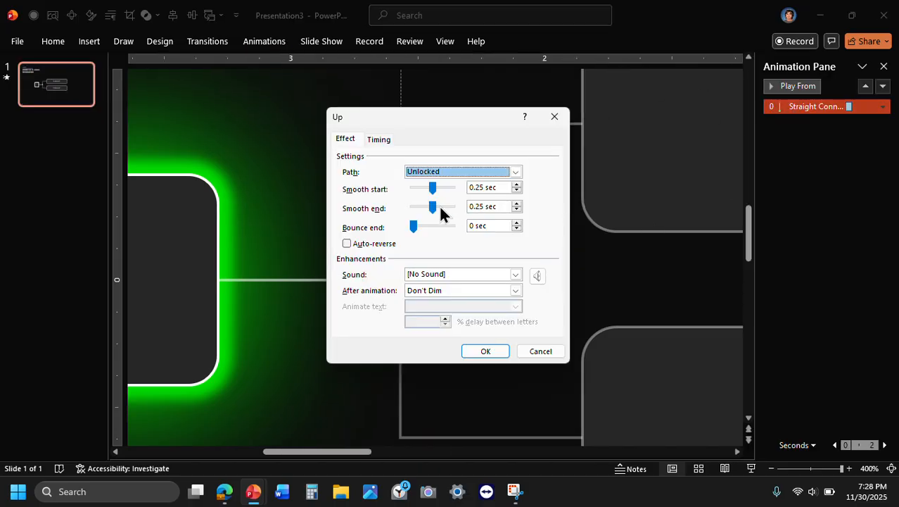
left_click_drag(432, 206, 354, 232)
left_click_drag(433, 187, 308, 190)
Set the Up motion path's repeat timing to Until End of Slide and apply the settings.
left_click(380, 139)
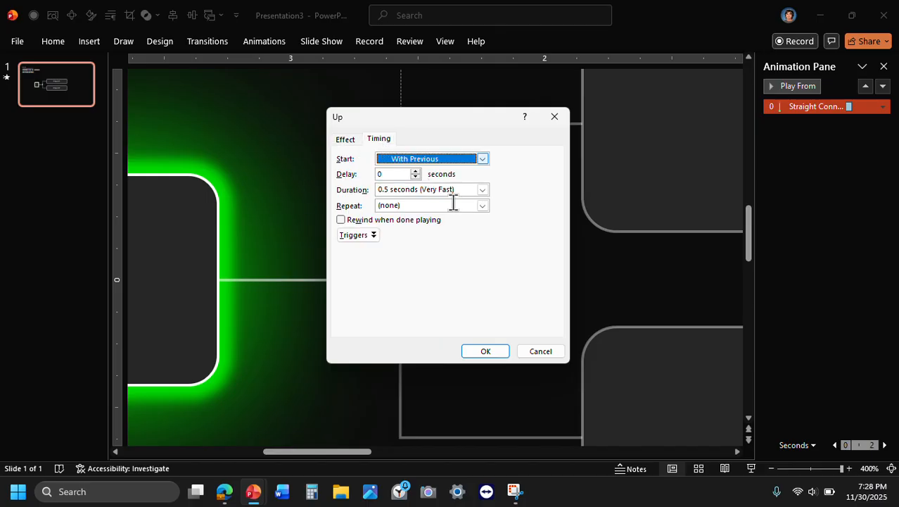
left_click(482, 206)
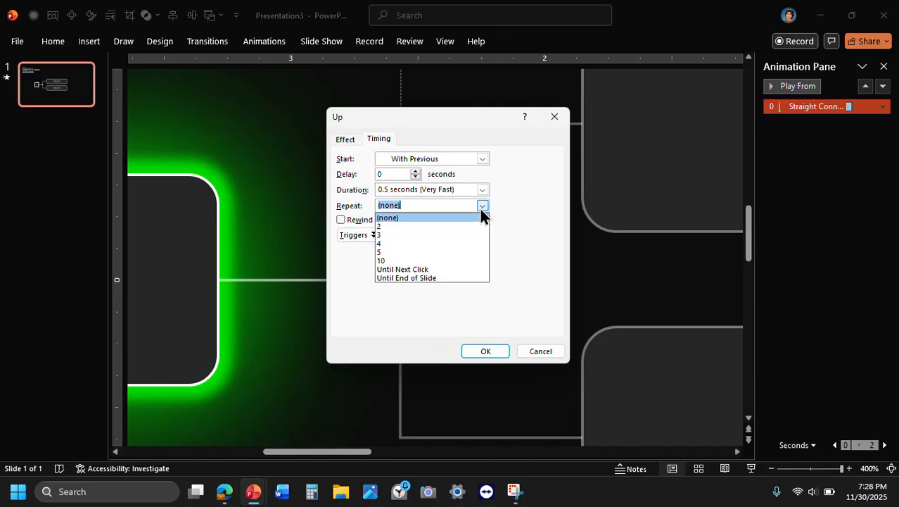
left_click(402, 278)
left_click(485, 351)
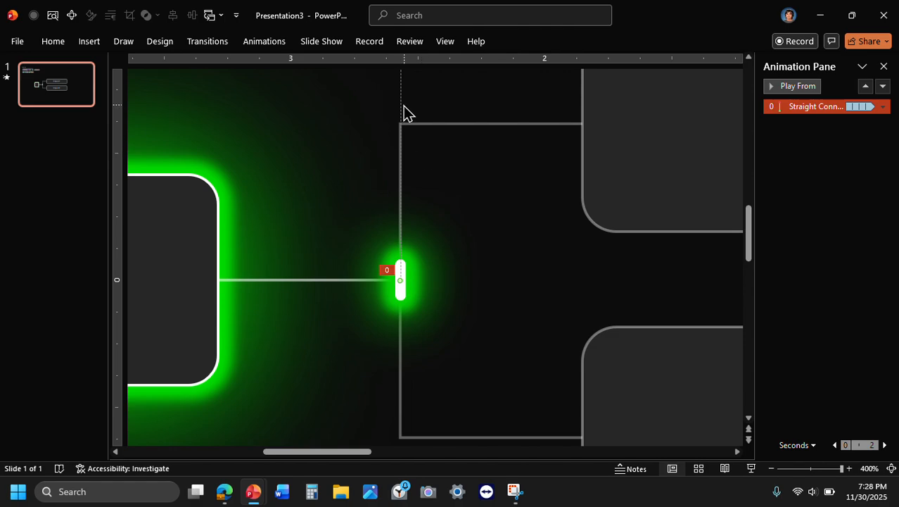
Shorten the Up motion path so it ends just below the corner of the upper elbow connector.
scroll(403, 112, "up", 5)
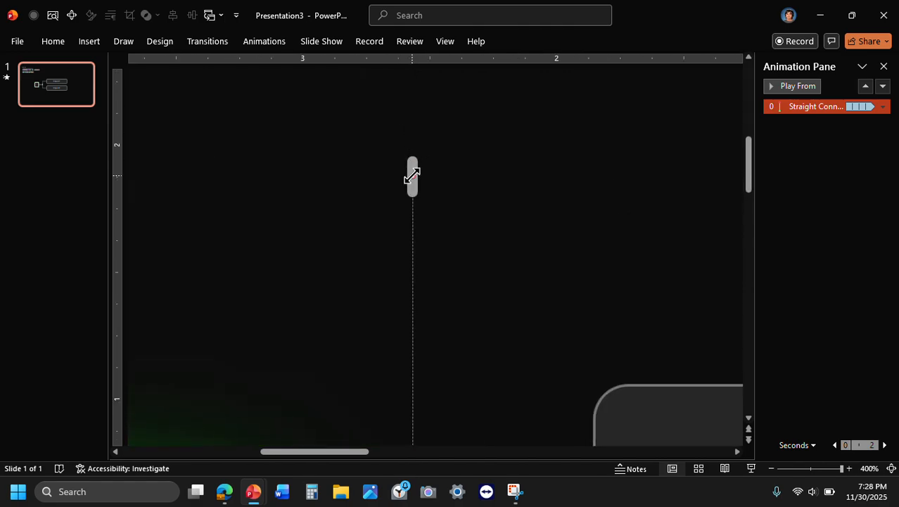
left_click_drag(413, 176, 420, 374)
scroll(421, 384, "down", 3)
scroll(420, 380, "down", 1)
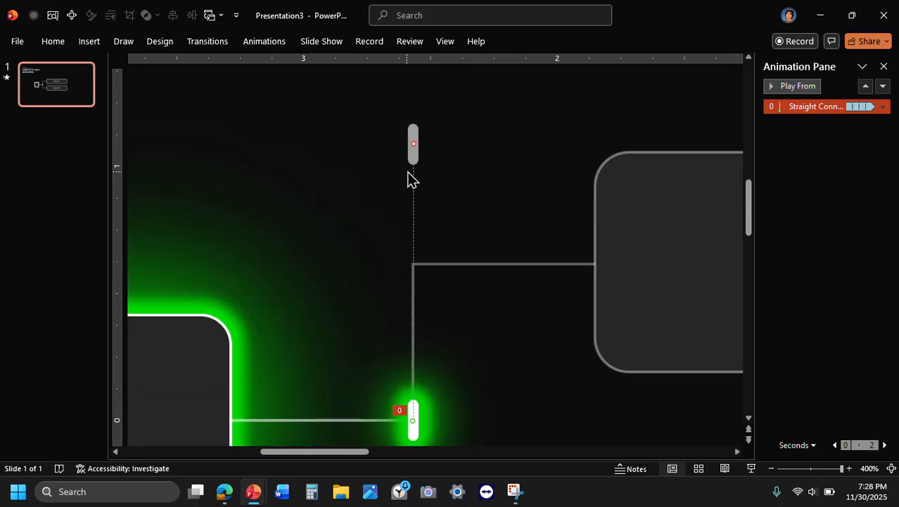
left_click_drag(411, 143, 412, 282)
left_click(508, 318)
Duplicate the animated glowing line and place the copy beside the vertical part of the upper connector.
scroll(508, 318, "down", 4)
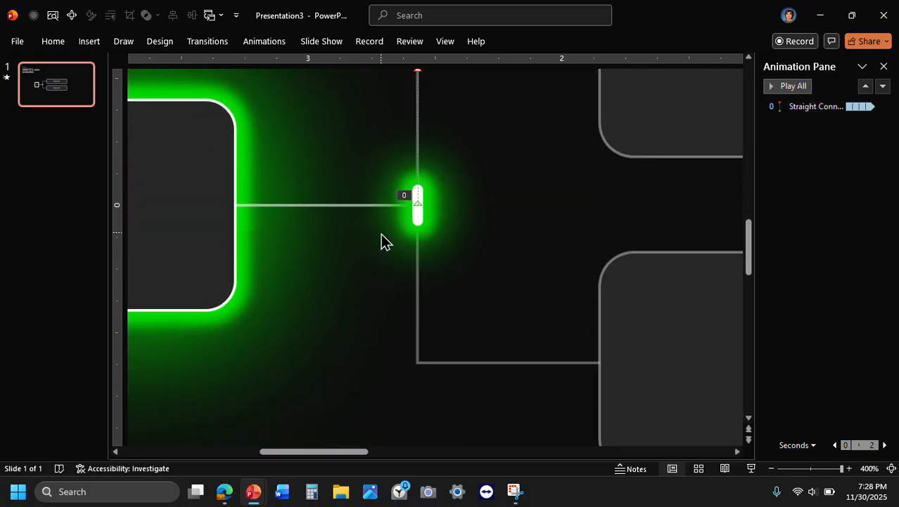
left_click(414, 219)
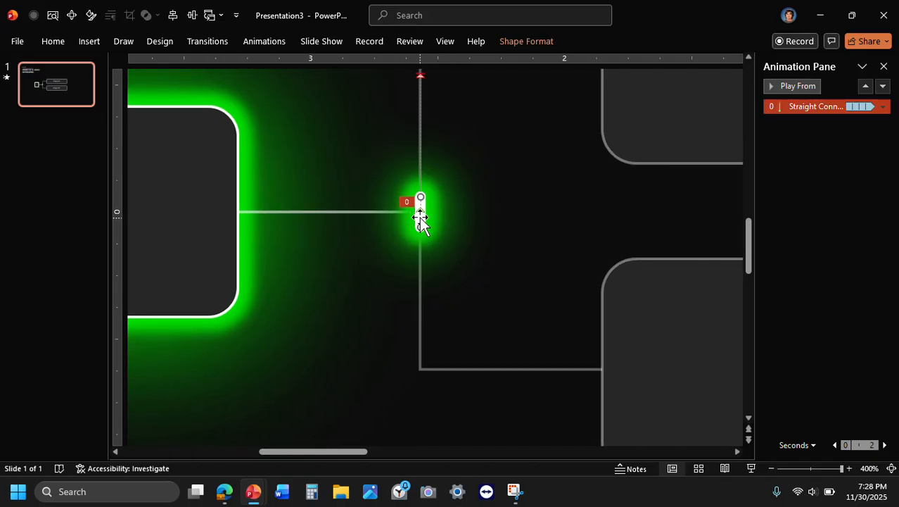
left_click_drag(420, 218, 445, 121)
scroll(444, 121, "up", 2)
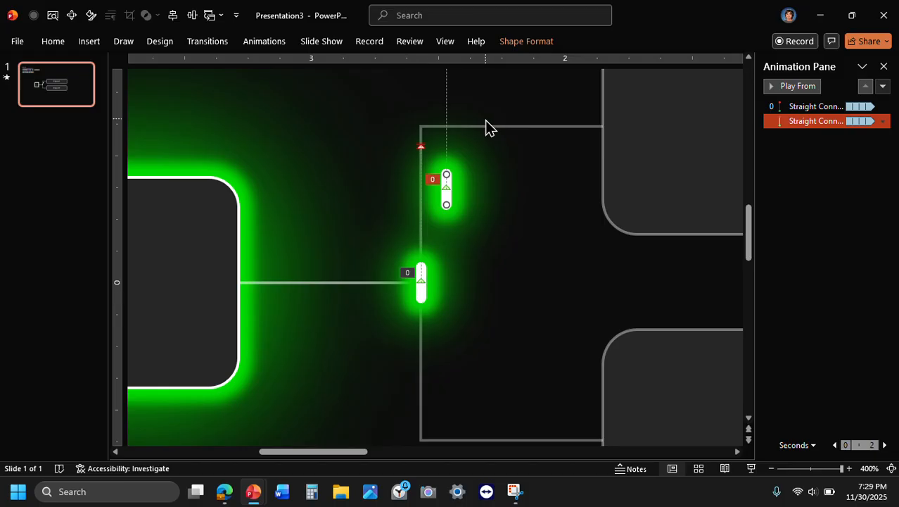
Turn the duplicate glowing line horizontal with height 0" and width 0.12", and place it at the upper connector's corner.
left_click(532, 43)
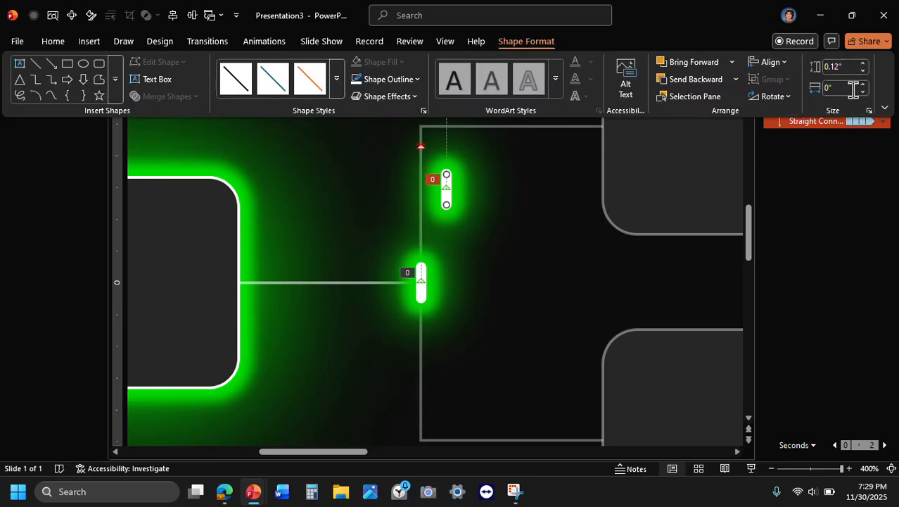
left_click(841, 66)
type("0")
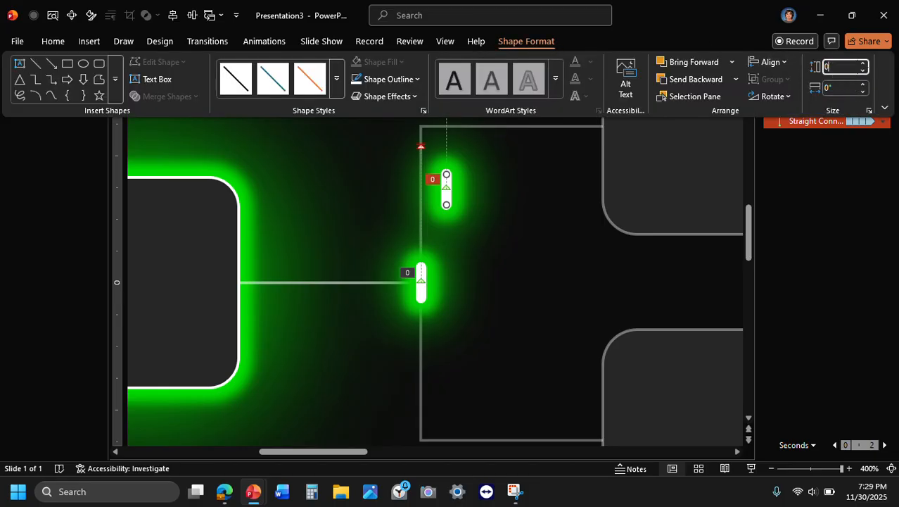
key("Return")
left_click(851, 88)
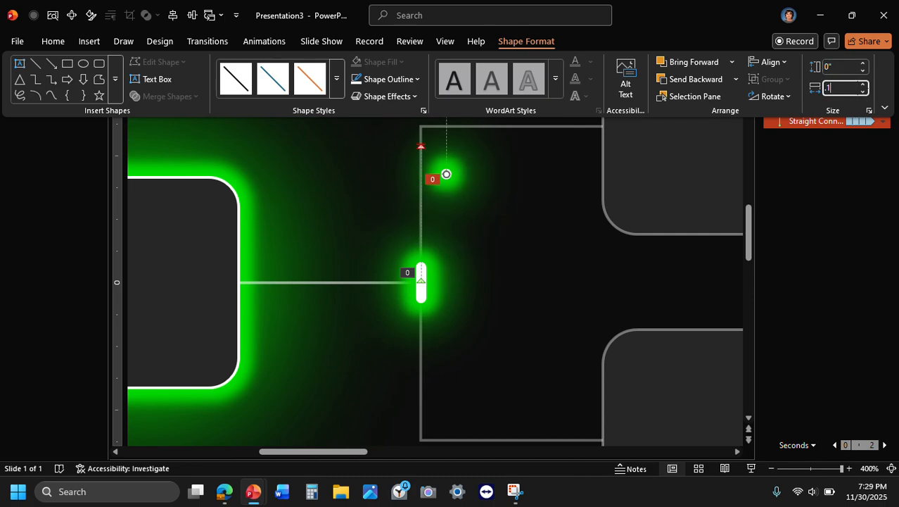
type("0.12")
key("Return")
left_click(447, 221)
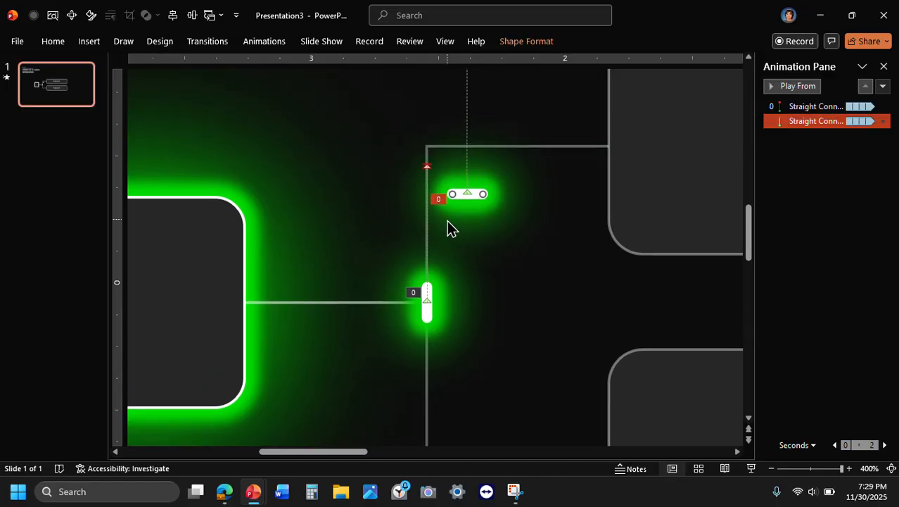
left_click_drag(473, 198, 454, 147)
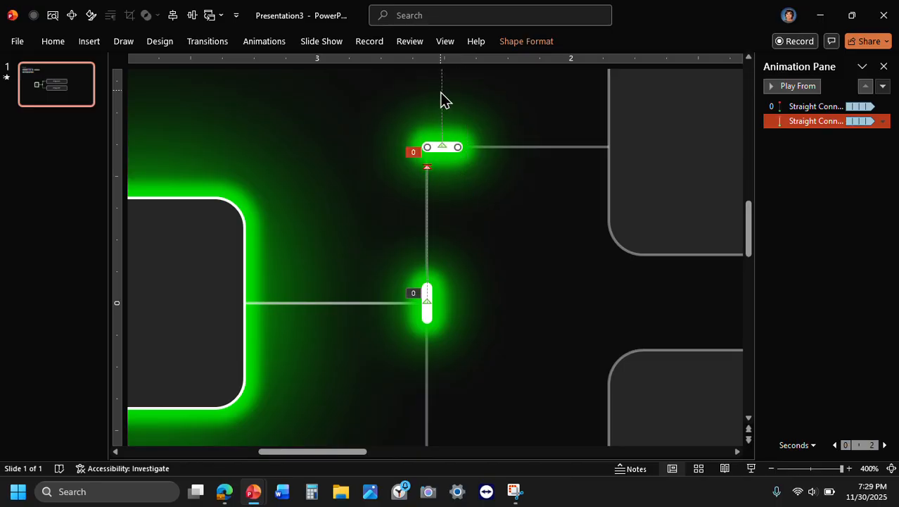
Change the horizontal glowing line's motion path direction to Right.
left_click(261, 42)
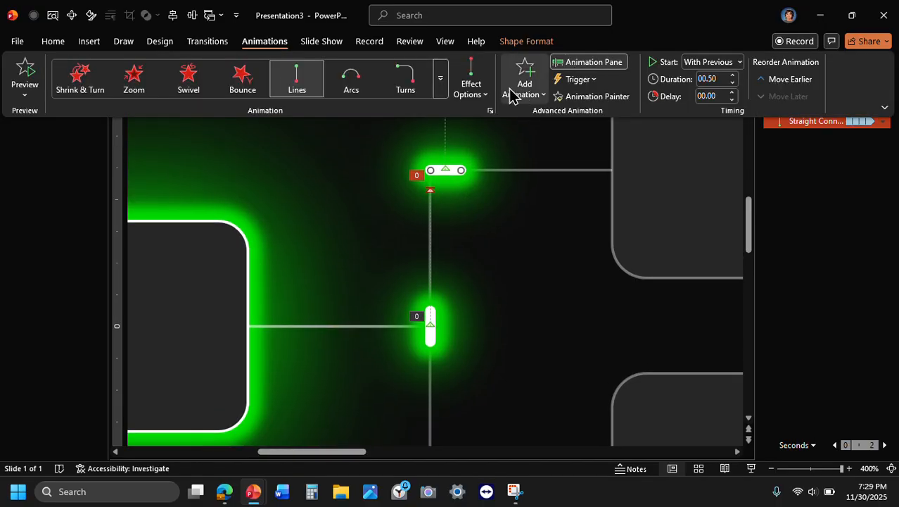
left_click(466, 90)
left_click(511, 178)
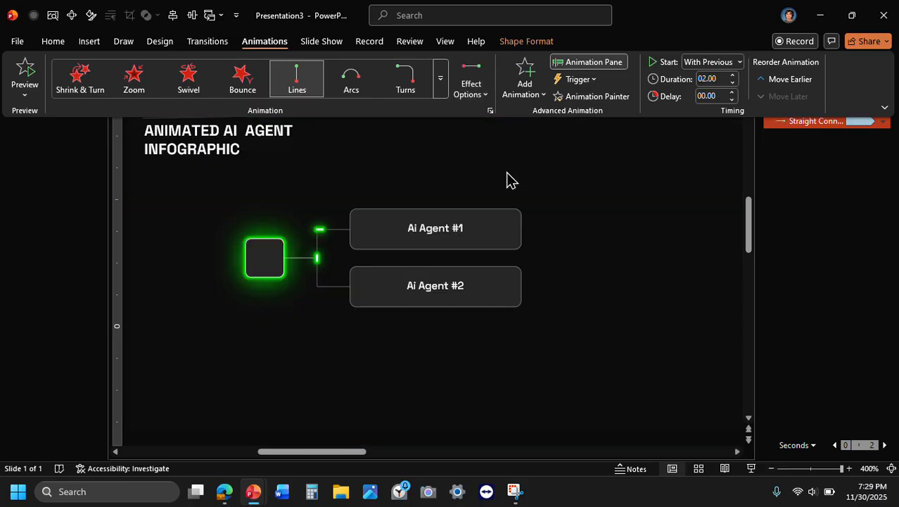
left_click(467, 91)
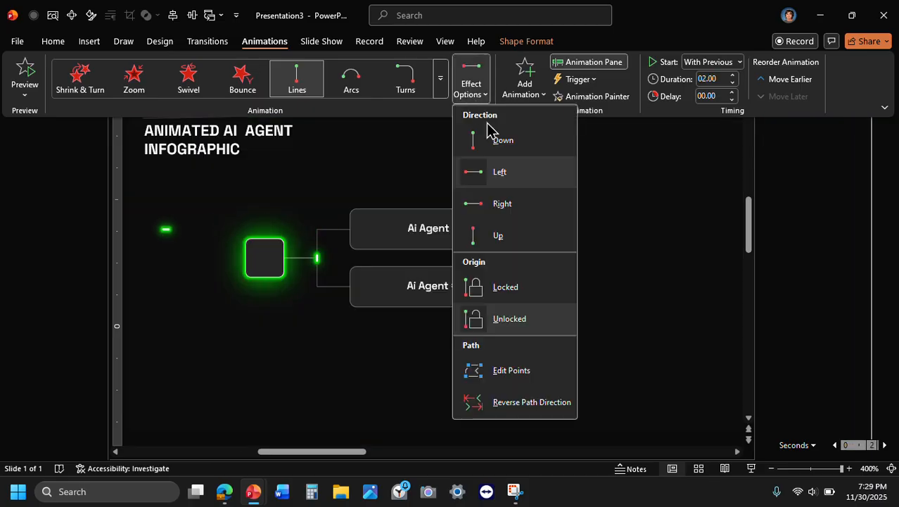
left_click(500, 203)
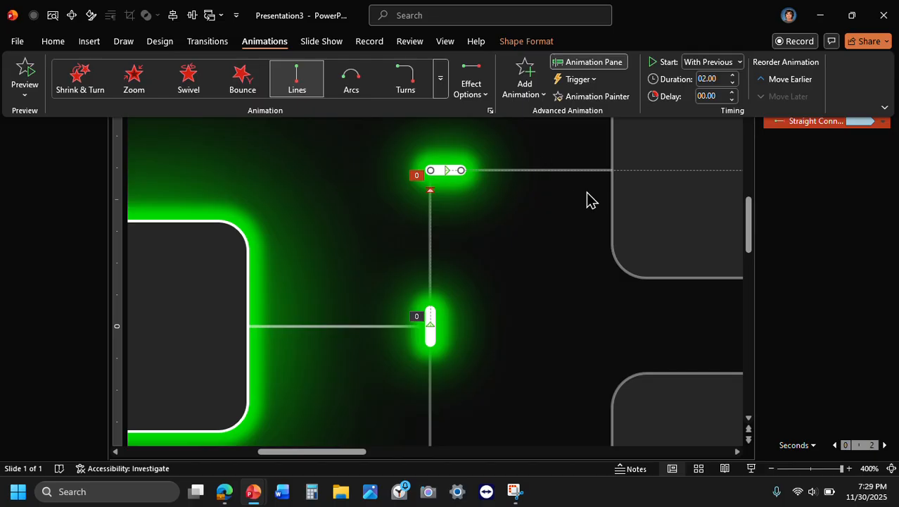
Shorten the horizontal glowing line's Right motion path so it ends just inside the edge of the Ai Agent #1 box.
scroll(590, 200, "right", 10)
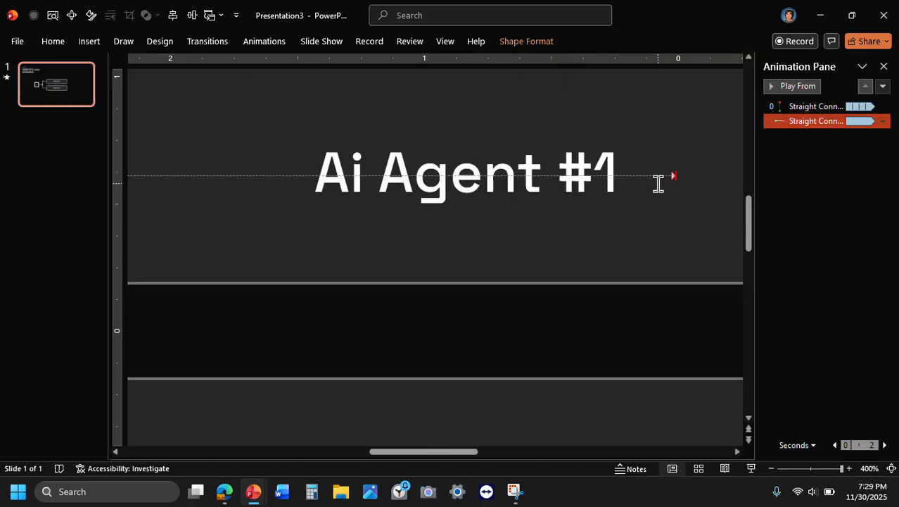
left_click(672, 177)
left_click(674, 176)
left_click(673, 176)
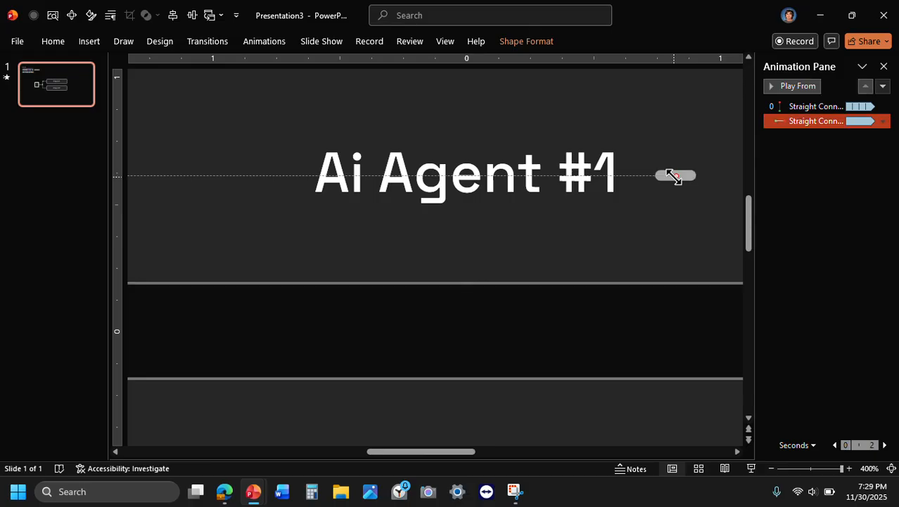
mouse_move(674, 177)
left_mouse_down()
mouse_move(678, 185)
mouse_move(402, 181)
left_mouse_up()
left_click(674, 175)
left_click_drag(674, 176, 236, 170)
scroll(236, 170, "left", 7)
scroll(236, 171, "right", 2)
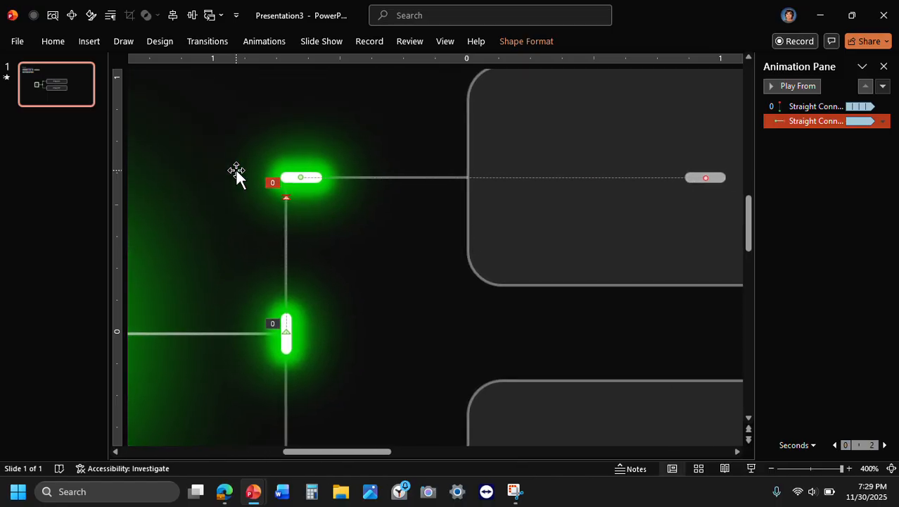
left_click_drag(708, 178, 496, 180)
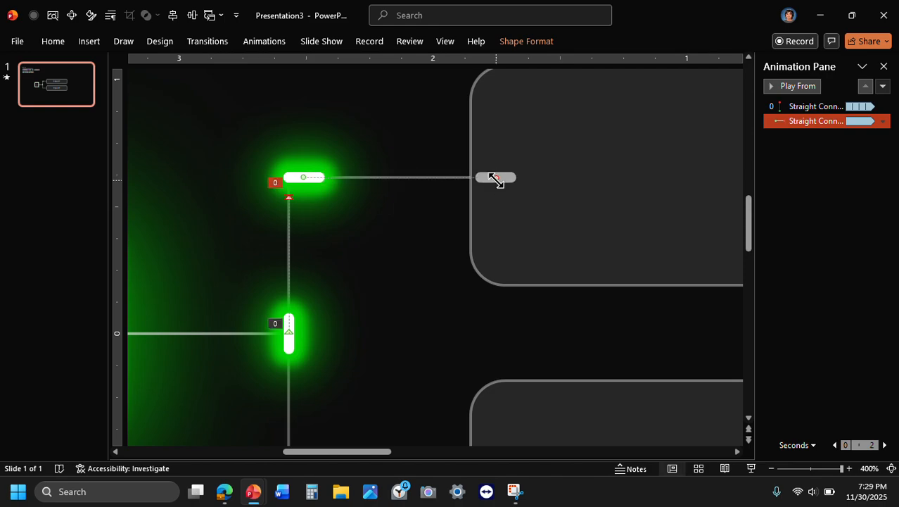
left_click(328, 127)
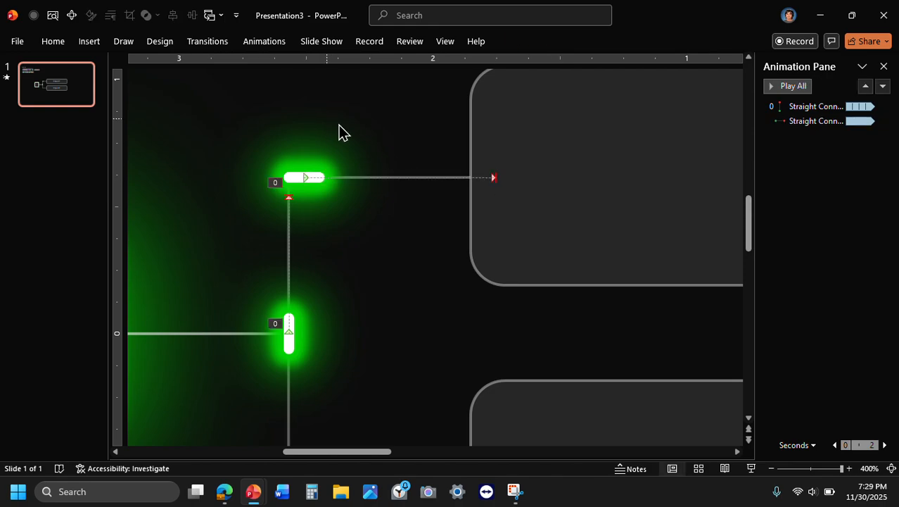
Play the slide show to check the motion, and set the horizontal glowing line's animation duration to 00.50.
left_click(751, 468)
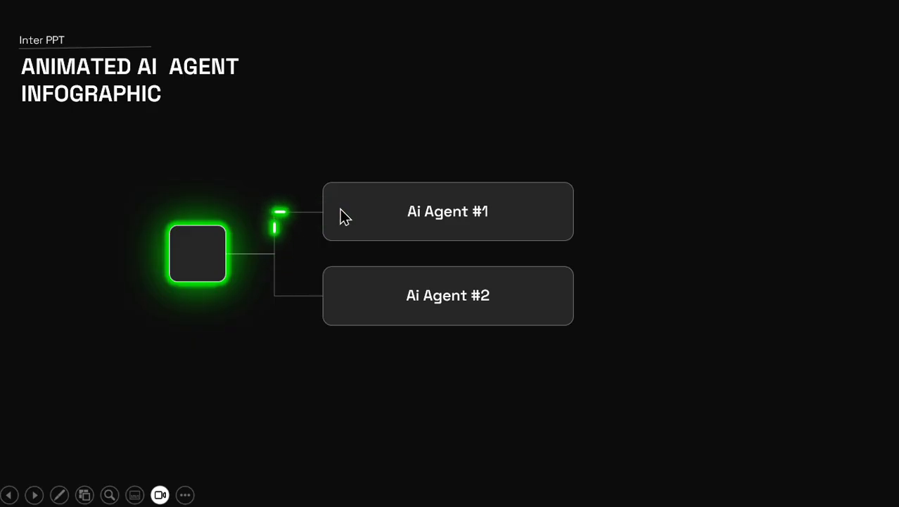
key("Escape")
left_click(312, 177)
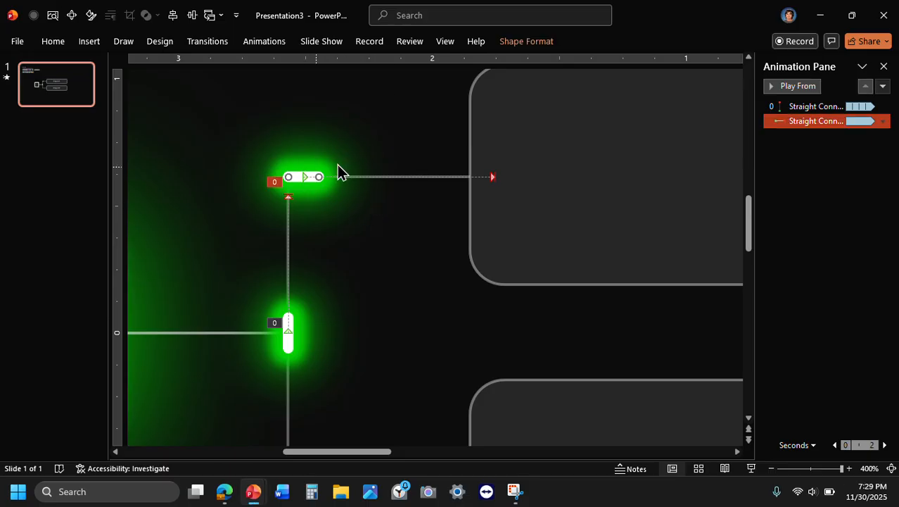
left_click(260, 45)
left_click(711, 78)
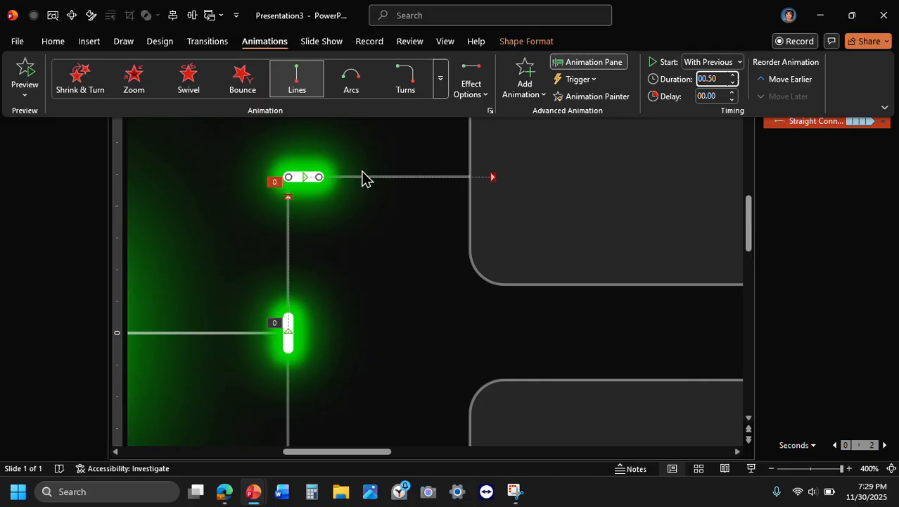
left_click(335, 234)
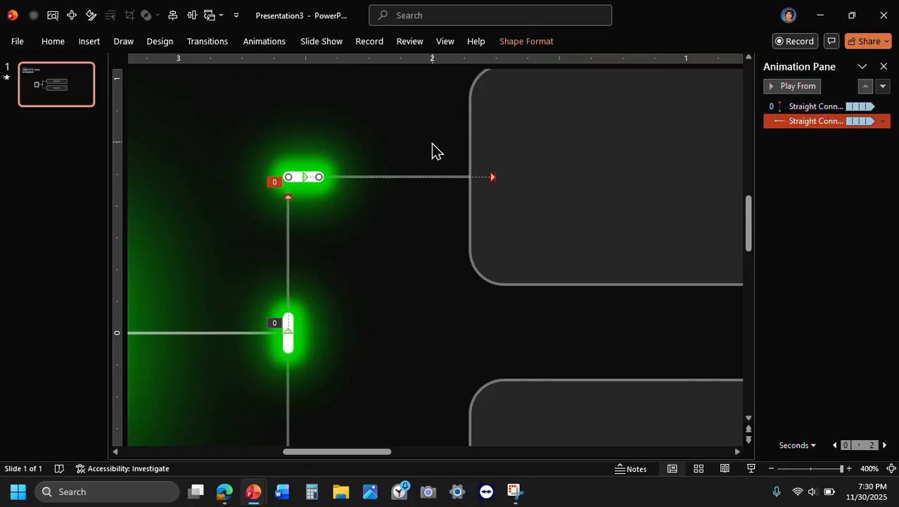
Send the horizontal glowing line on the upper connector to the back and check the animation in the slide show.
left_click(392, 174)
left_click(310, 171)
right_click(310, 171)
left_click(357, 324)
left_click(752, 468)
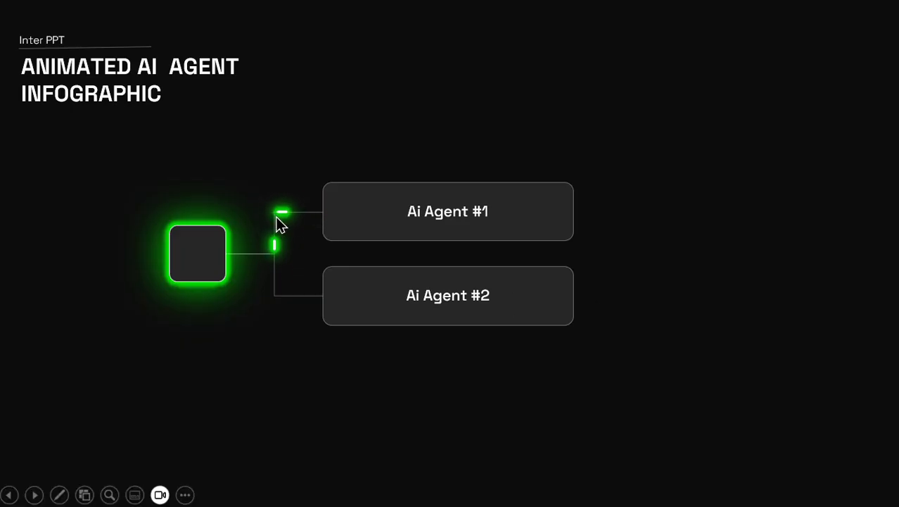
key("Escape")
Duplicate the upper horizontal glowing line and place the copy beside the corner of the lower connector, just inside the bend.
scroll(323, 271, "down", 3)
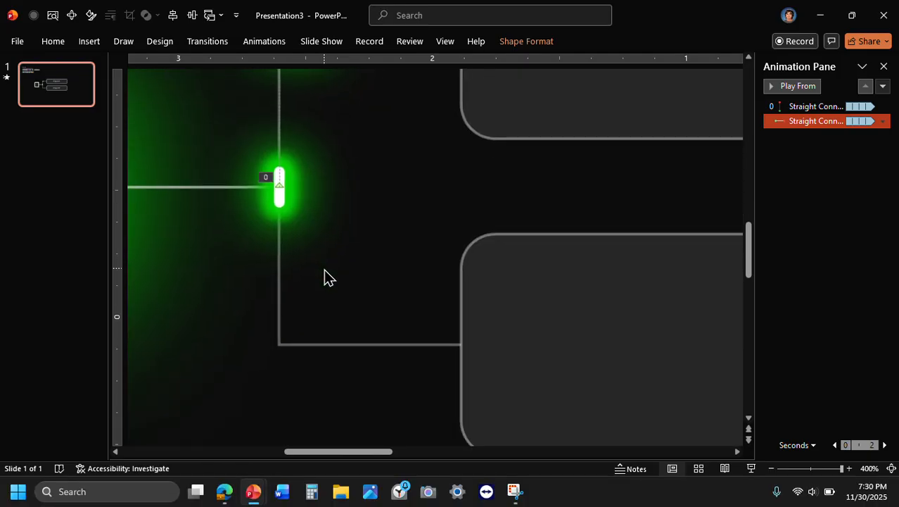
key("ctrl+d")
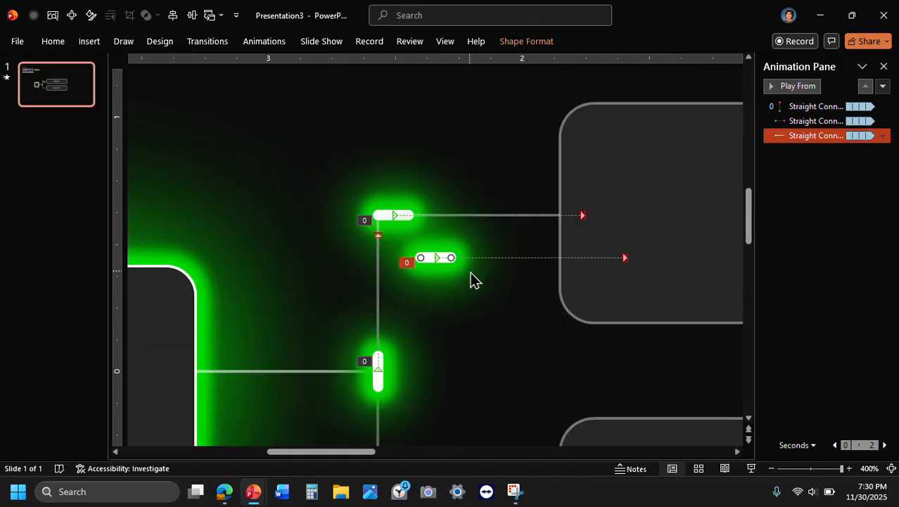
left_click_drag(433, 255, 416, 368)
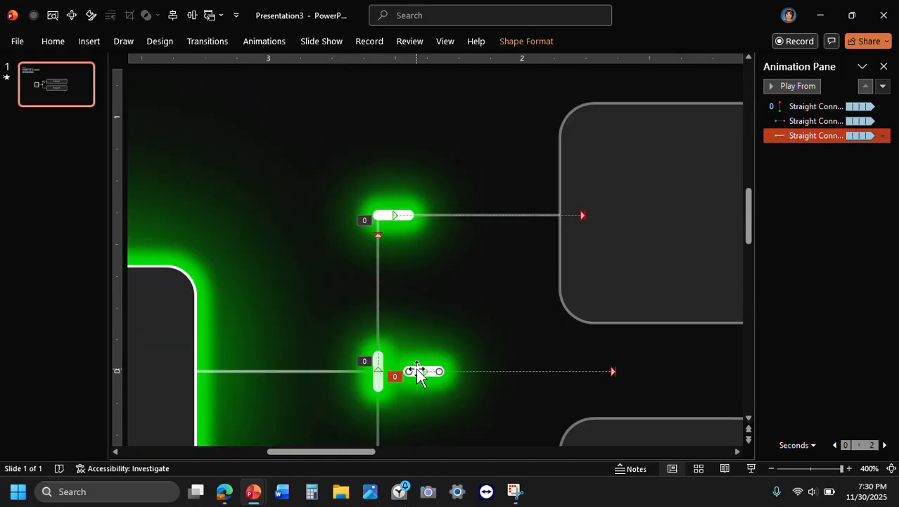
scroll(415, 368, "down", 3)
left_click_drag(413, 191, 381, 352)
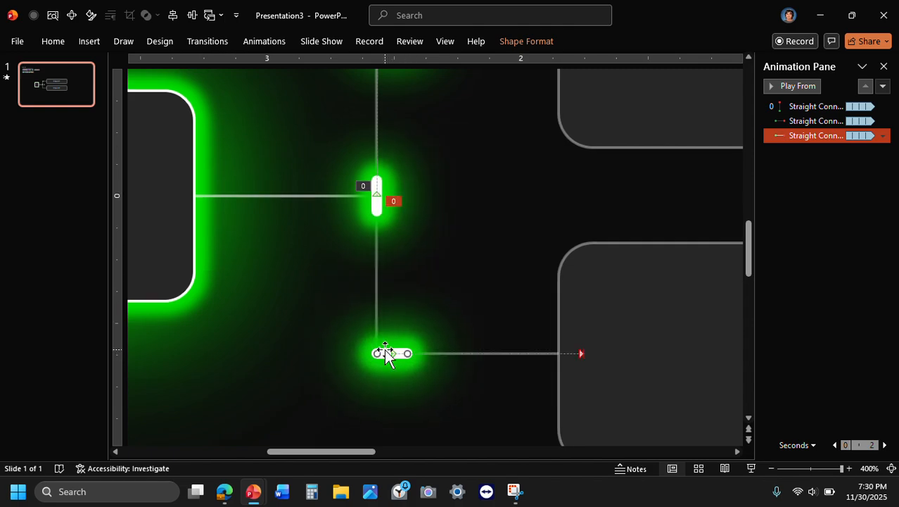
left_click(444, 303)
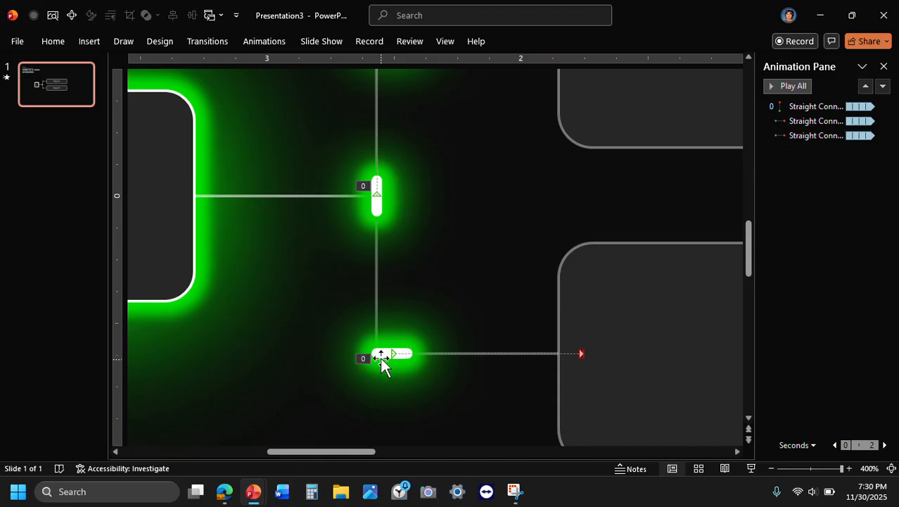
left_click_drag(381, 355, 431, 329)
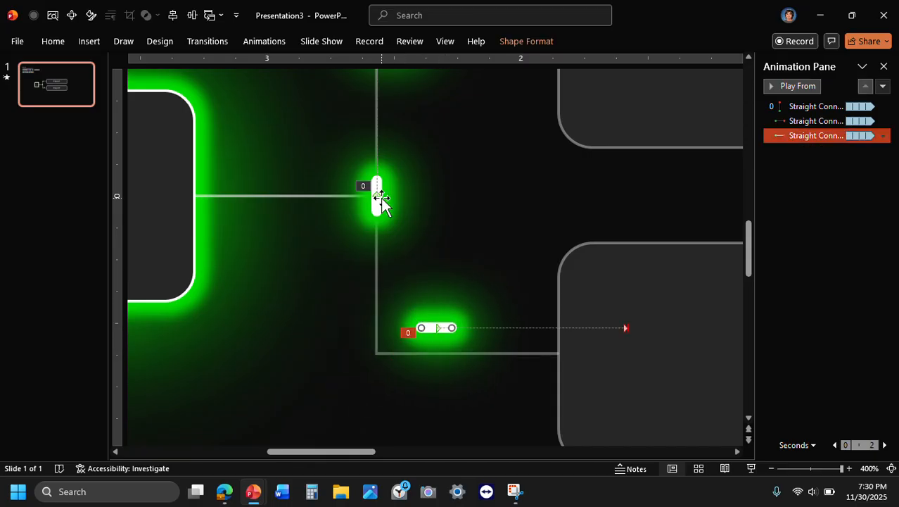
Duplicate the vertical glowing line and change the copy's motion path direction to Down.
left_click(380, 199)
key("ctrl+d")
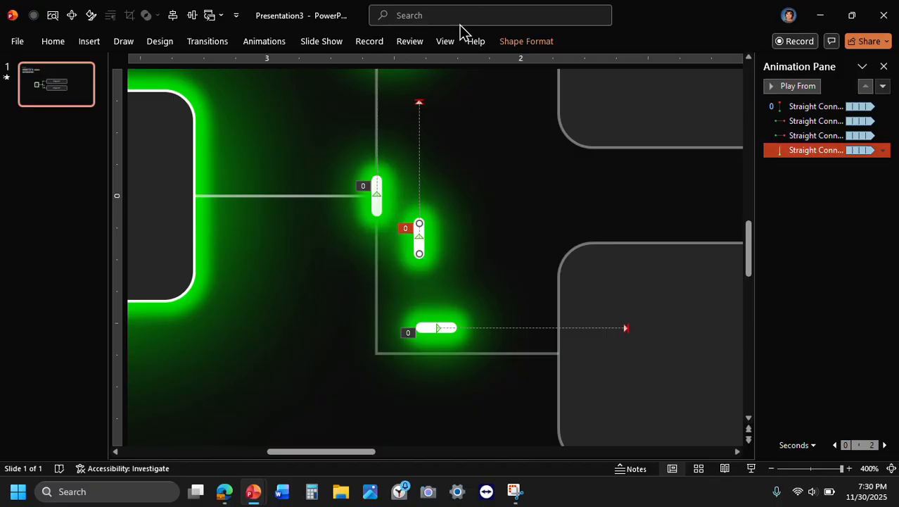
left_click(265, 41)
left_click(475, 83)
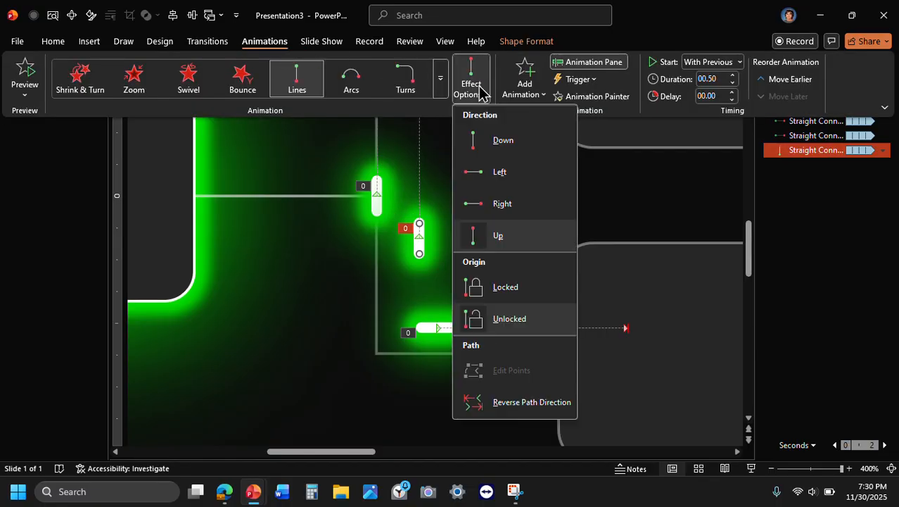
left_click(500, 172)
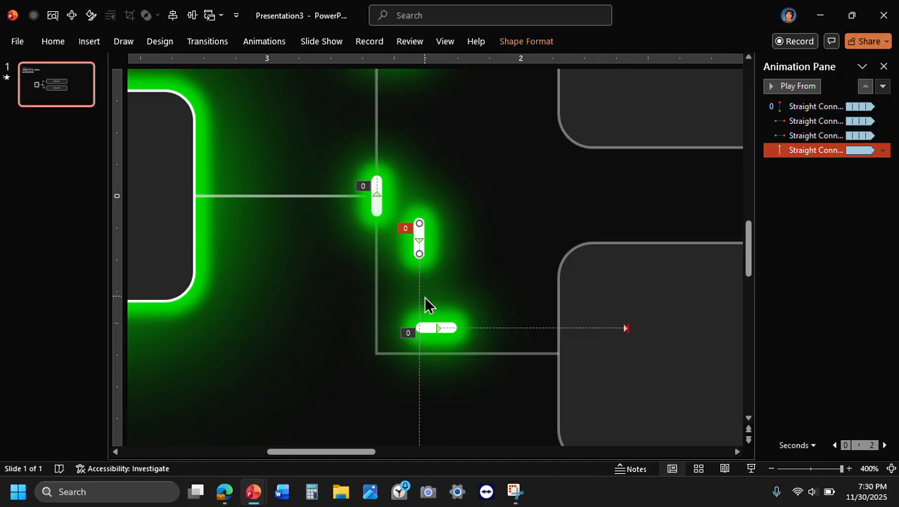
Place the downward-moving copy exactly over the original vertical glowing line at the connector junction.
scroll(424, 297, "down", 3)
scroll(393, 165, "up", 4)
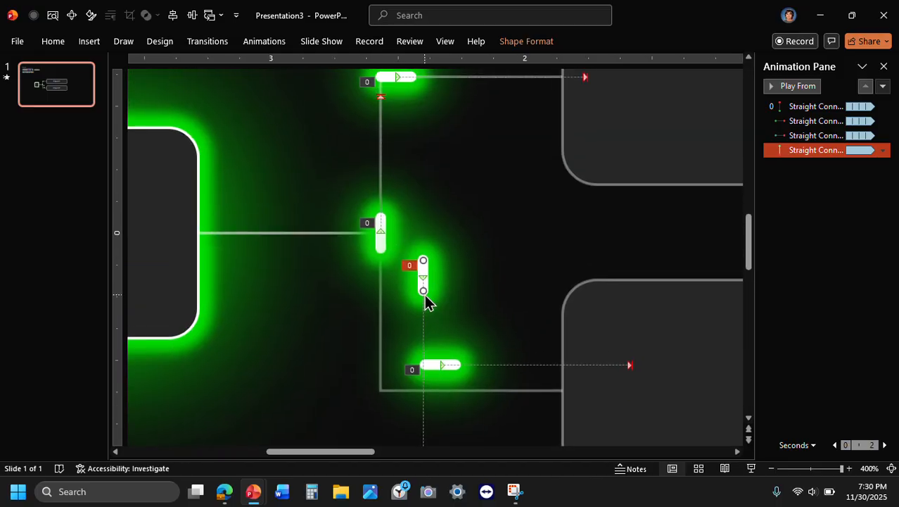
left_click_drag(425, 282, 385, 243)
Shorten the Down motion path by moving its end point up to a short distance below the lower connector.
scroll(384, 239, "down", 8)
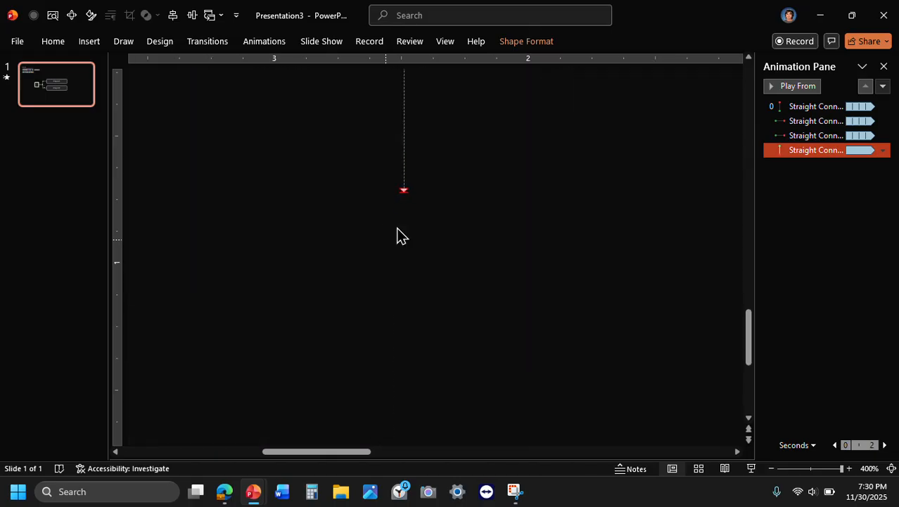
left_click(406, 195)
left_click(403, 192)
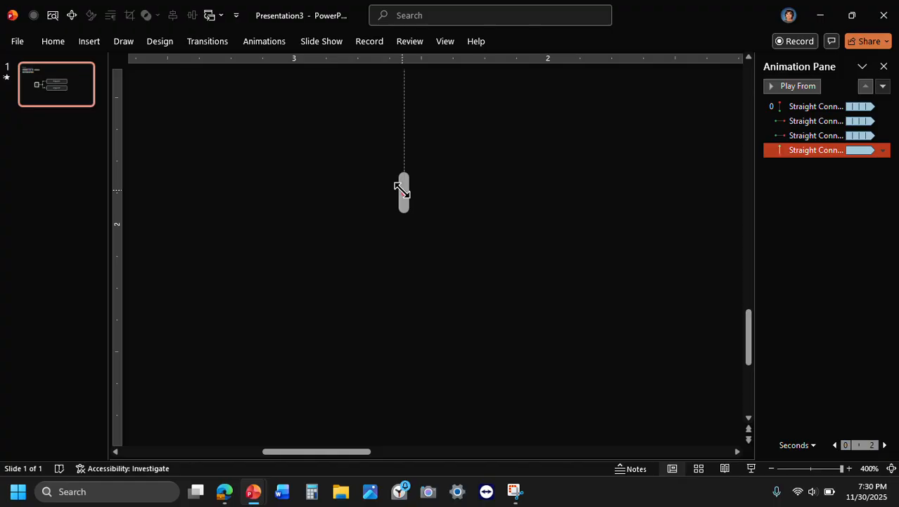
left_click_drag(403, 186, 402, 76)
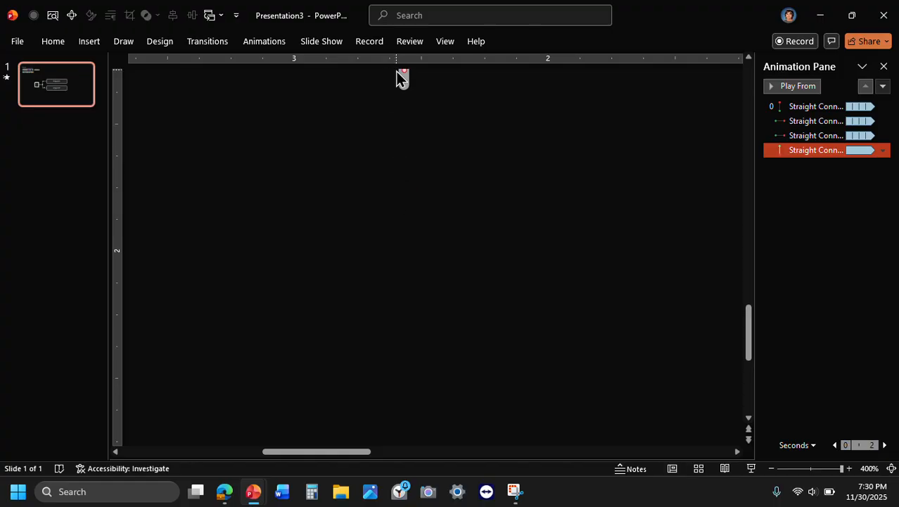
scroll(403, 205, "up", 3)
scroll(404, 215, "up", 3)
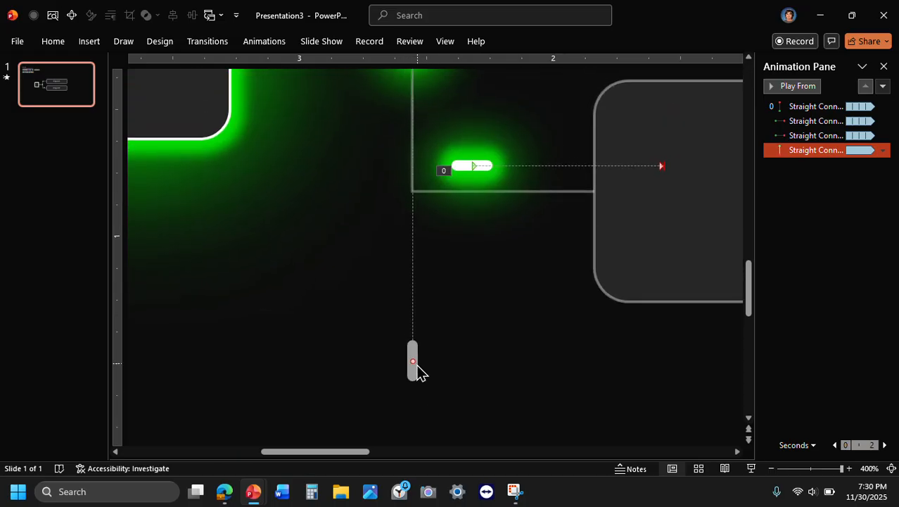
left_click(414, 365)
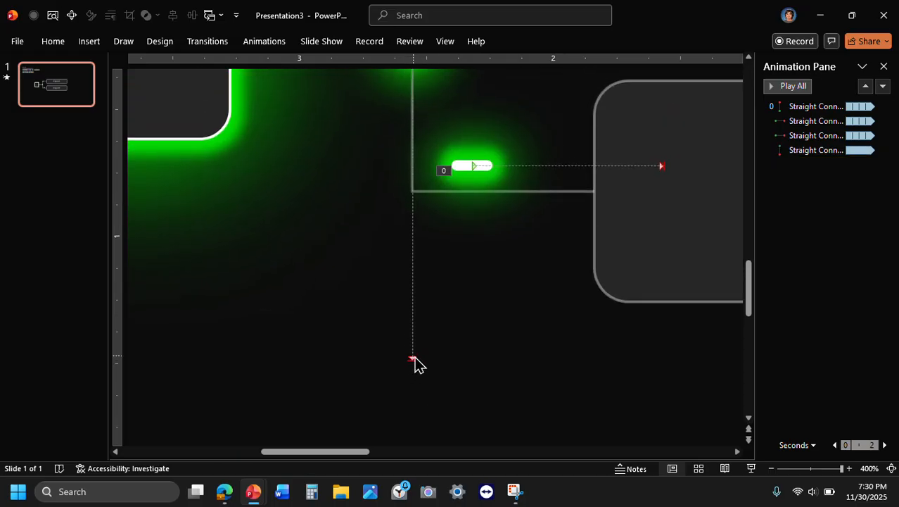
Shorten the Down motion path further so it ends just above the corner of the lower elbow connector.
left_click_drag(382, 322, 466, 389)
mouse_move(347, 283)
left_mouse_down()
mouse_move(484, 361)
mouse_move(526, 445)
left_mouse_up()
left_click_drag(358, 319, 572, 445)
scroll(413, 361, "up", 2)
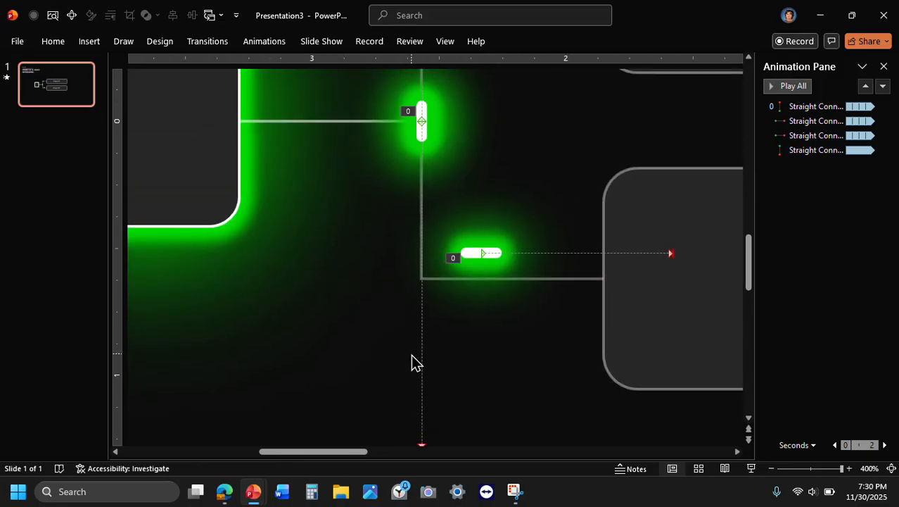
left_click(787, 109)
scroll(504, 316, "down", 2)
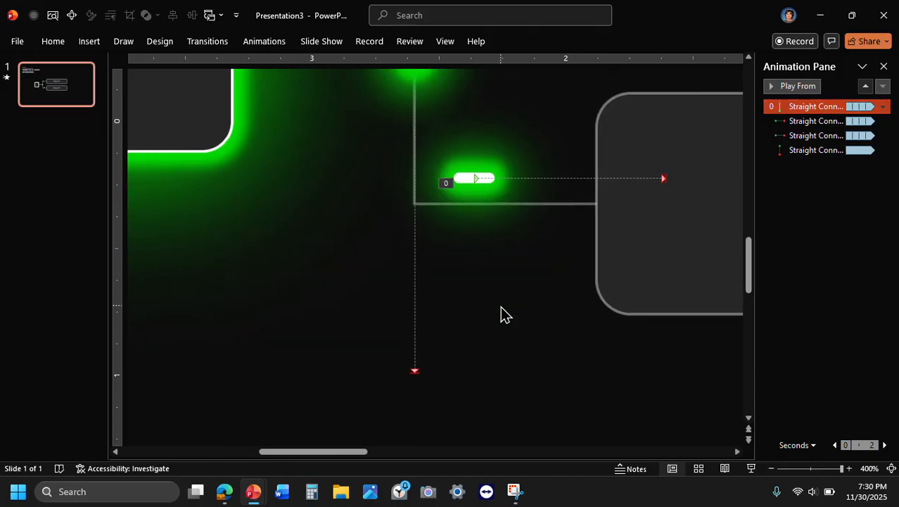
left_click(414, 371)
mouse_move(415, 372)
left_mouse_down()
mouse_move(406, 203)
mouse_move(419, 196)
mouse_move(414, 201)
mouse_move(416, 186)
left_mouse_up()
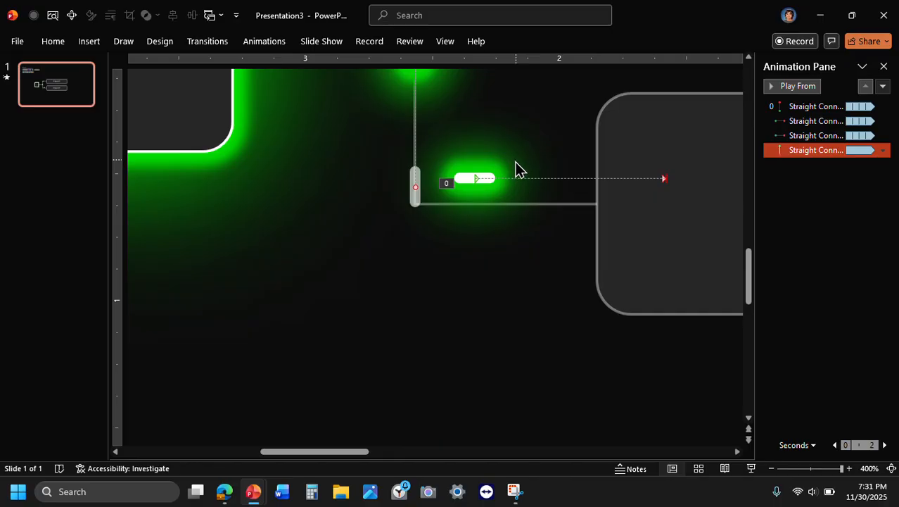
Place the lower horizontal glowing line on the lower connector, starting at its corner and pointing to the Ai Agent #2 box.
left_click(485, 178)
left_click_drag(484, 174, 439, 204)
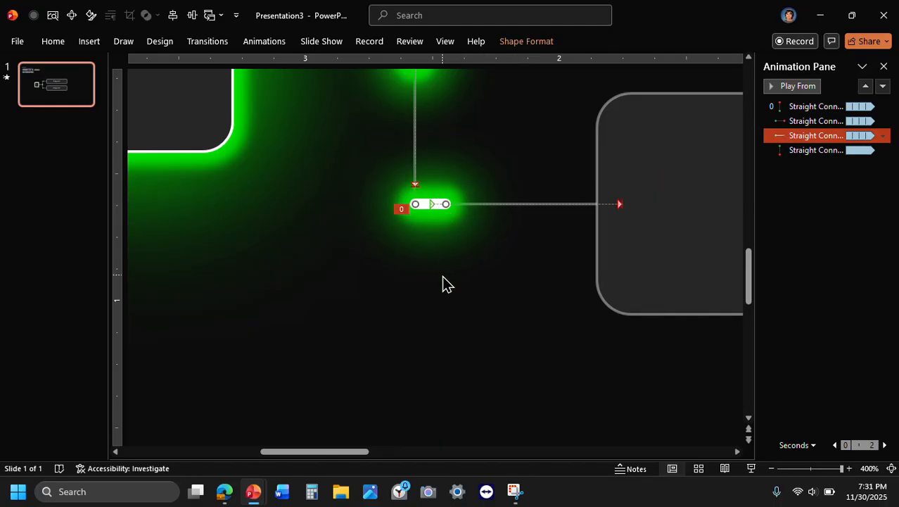
left_click(441, 275)
Duplicate the lower horizontal glowing line and place the copy below the connector segment leaving the glowing square.
scroll(442, 275, "up", 5)
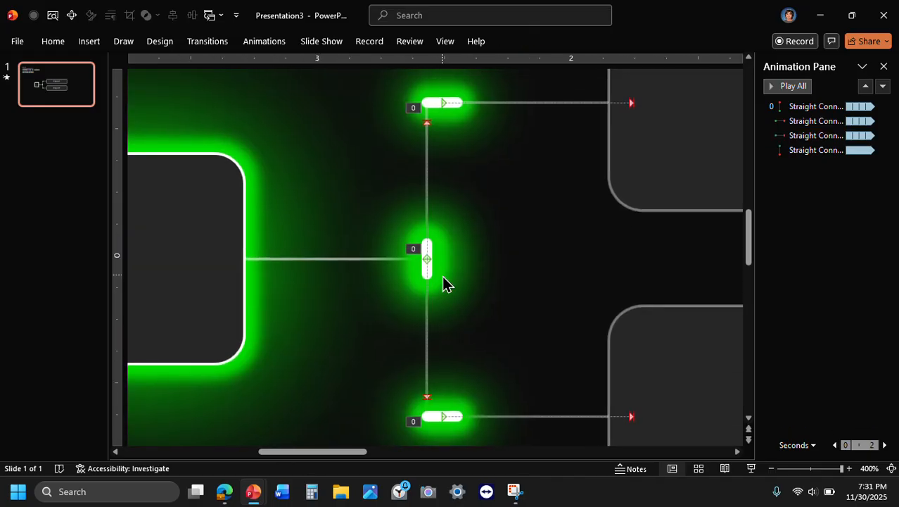
left_click(445, 422)
key("ctrl+d")
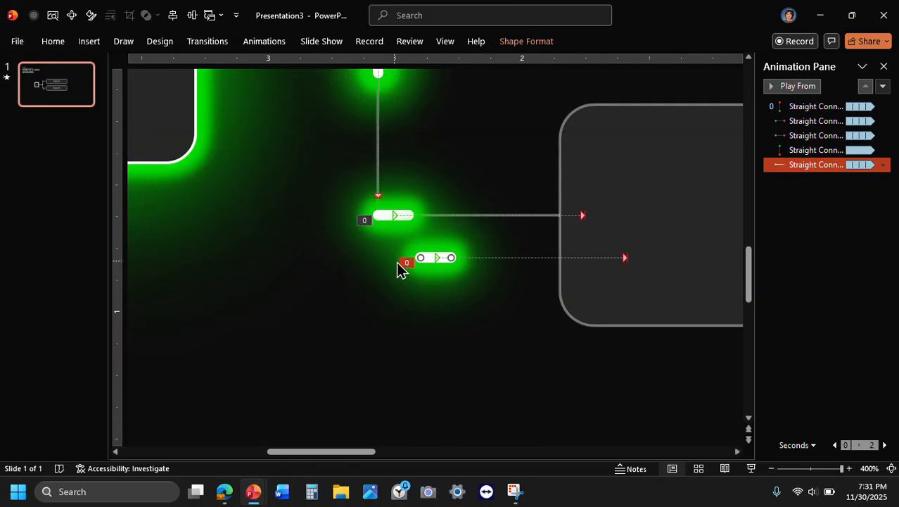
left_click_drag(432, 254, 269, 96)
scroll(269, 95, "up", 4)
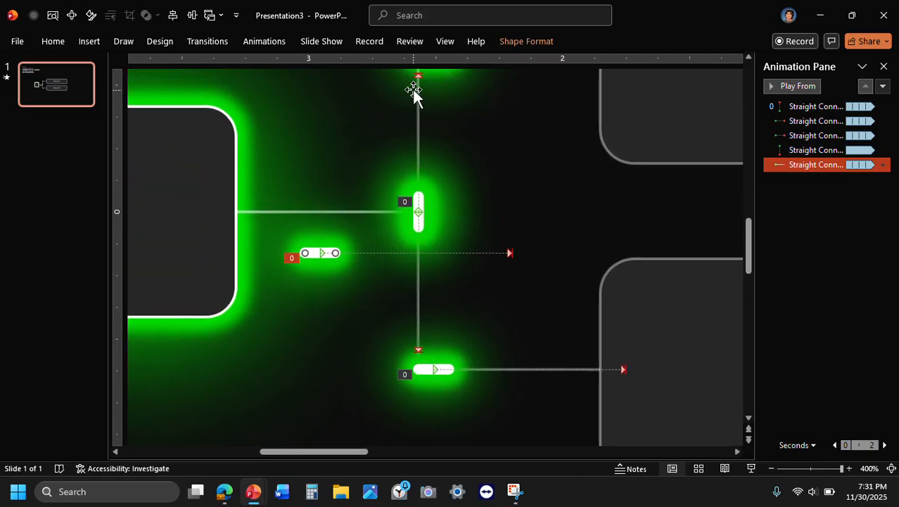
Place the duplicated horizontal glowing line at the glowing square's right edge, aligned with its outgoing connector, and send the line to the back.
left_click(271, 49)
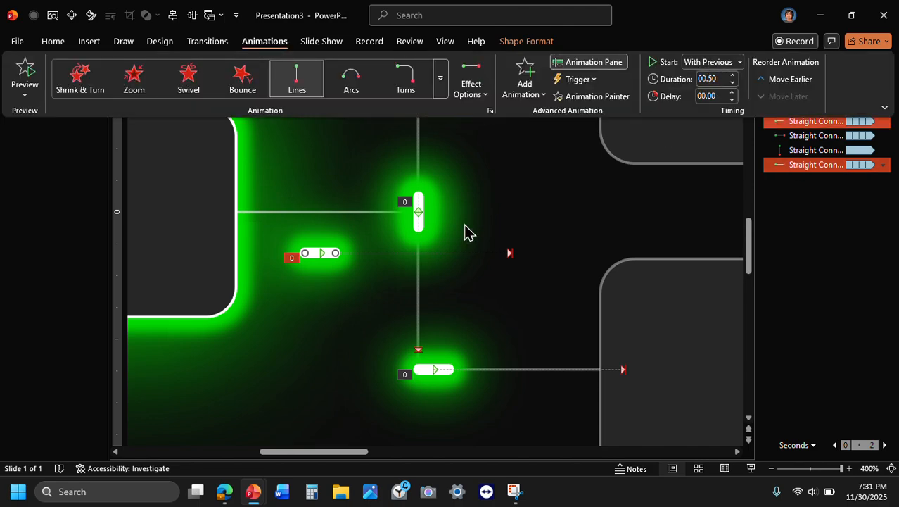
left_click(320, 252)
mouse_move(318, 251)
left_mouse_down()
mouse_move(257, 209)
mouse_move(225, 209)
left_mouse_up()
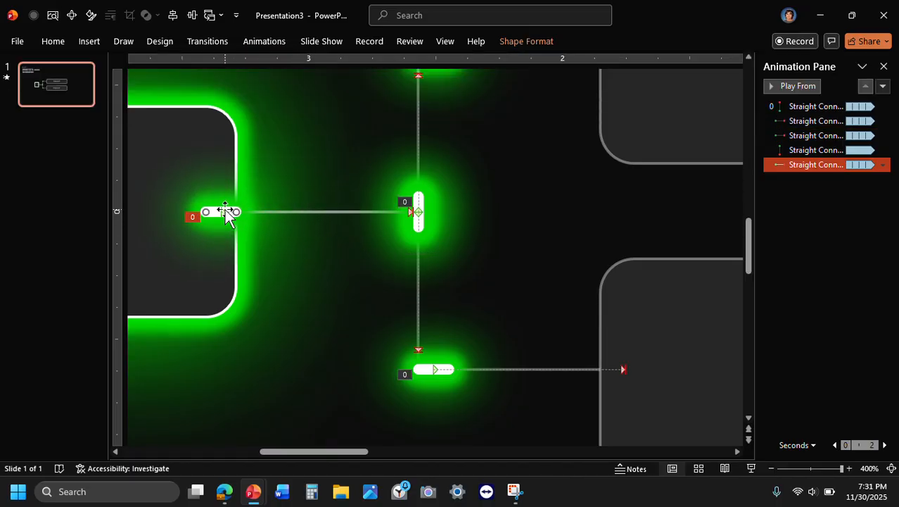
right_click(225, 211)
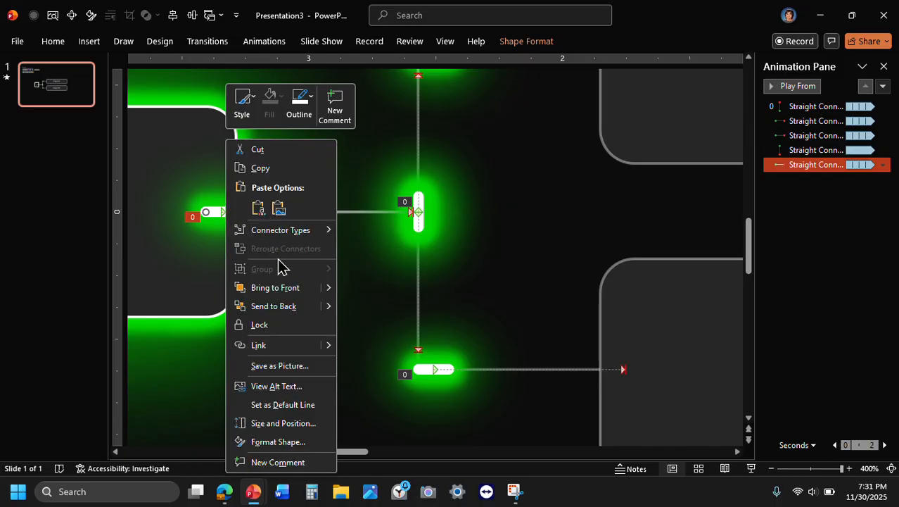
left_click(280, 305)
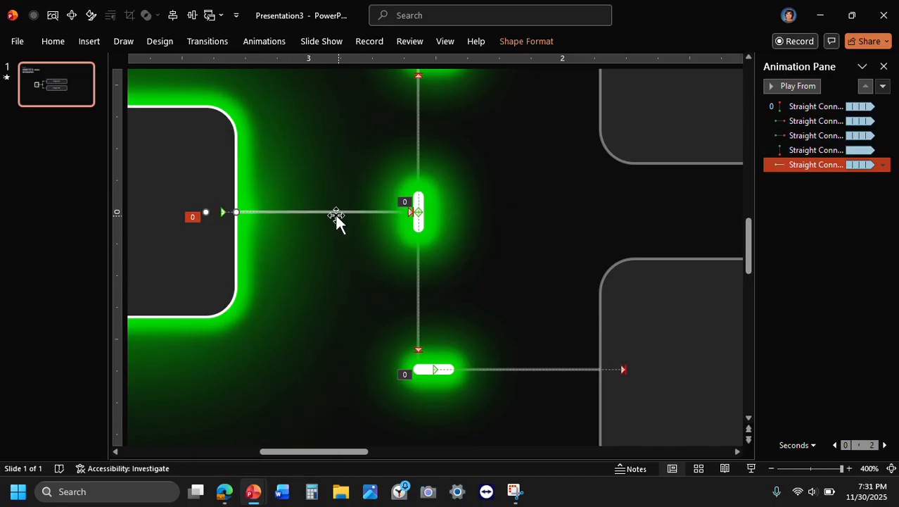
Preview the slide show and set the animation duration of all the glowing lines to 0.50 seconds.
left_click(752, 468)
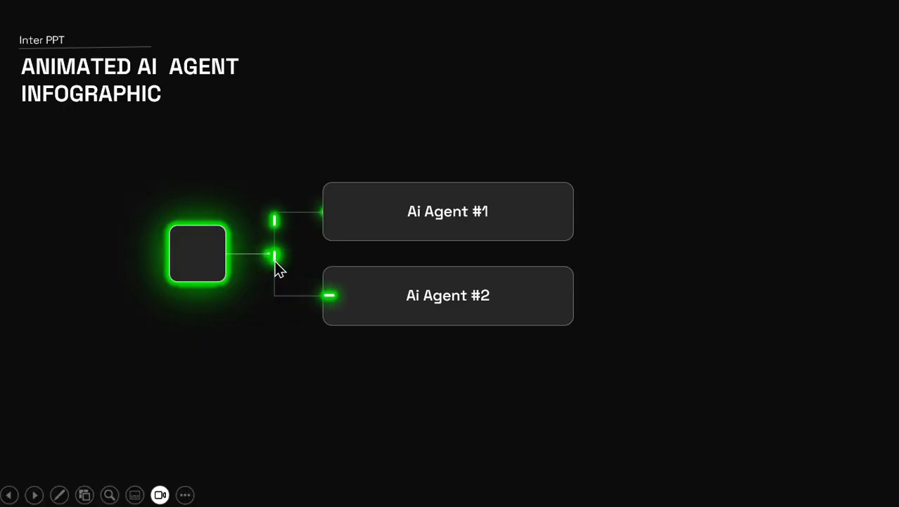
key("Escape")
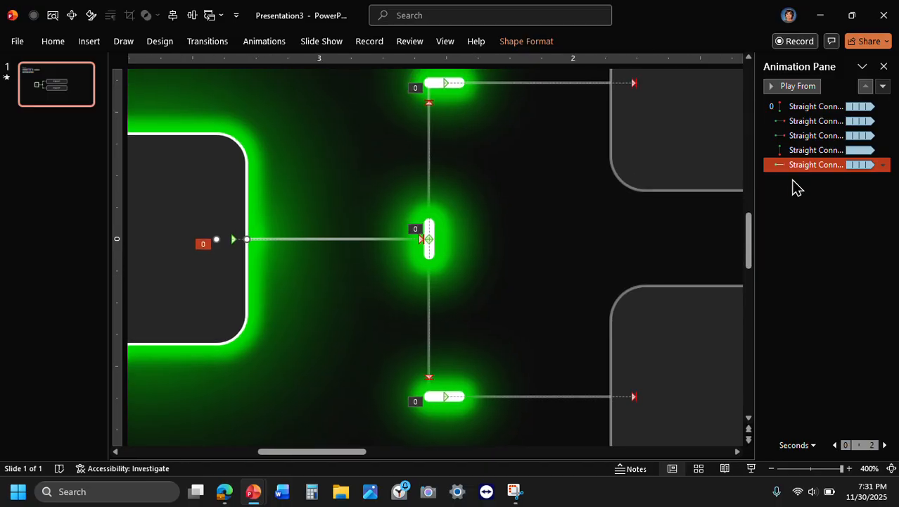
key("ctrl+a")
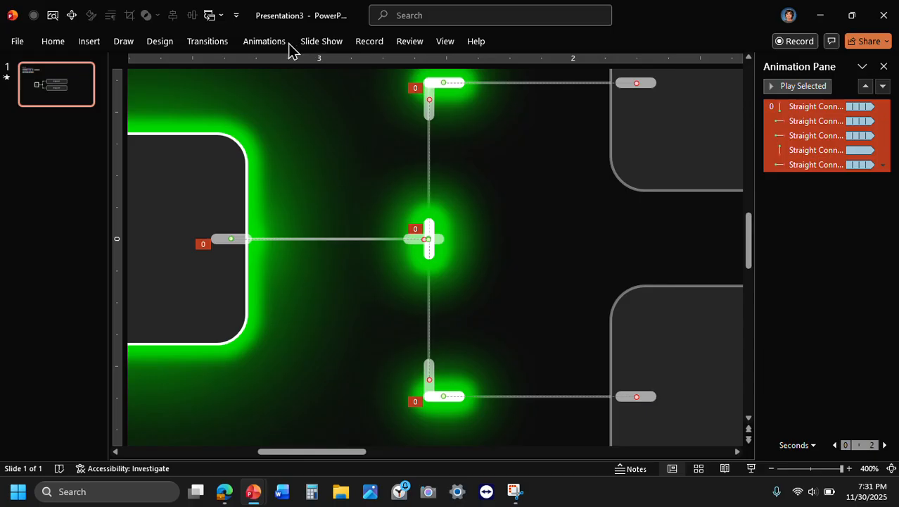
left_click(264, 42)
left_click(724, 79)
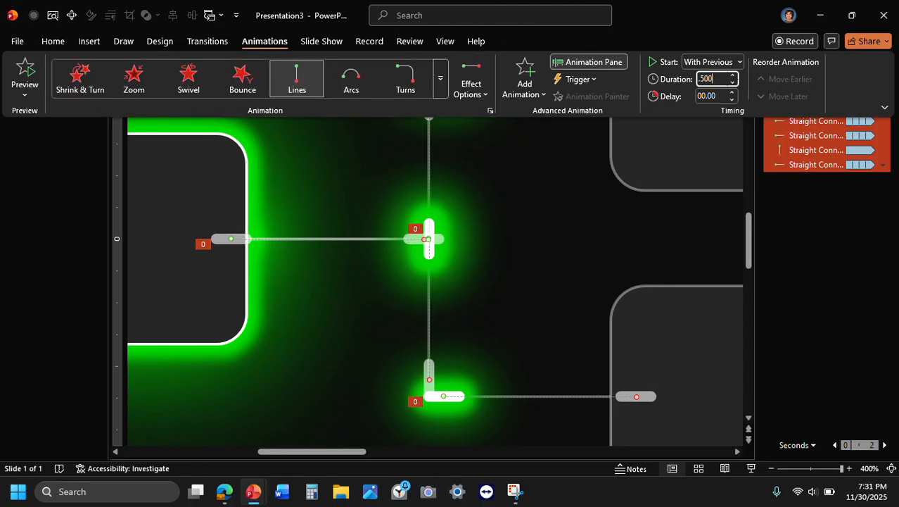
key("Return")
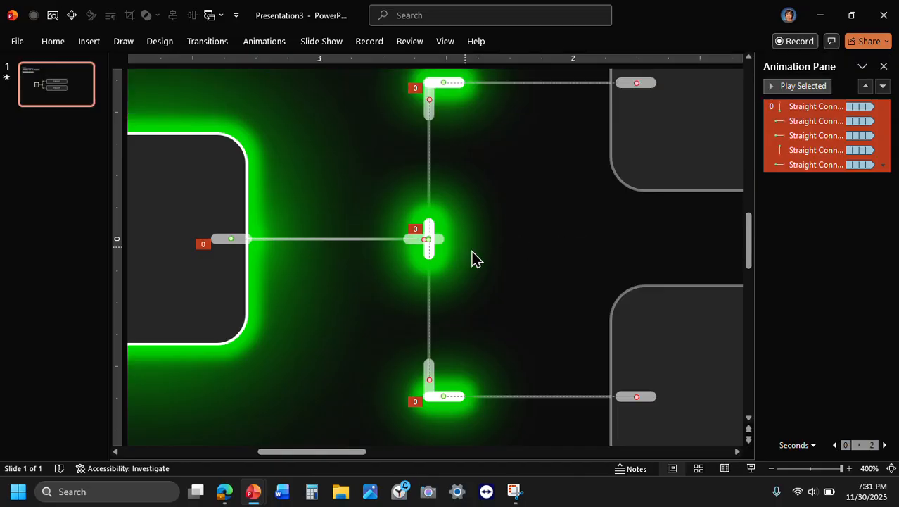
double_click(415, 235)
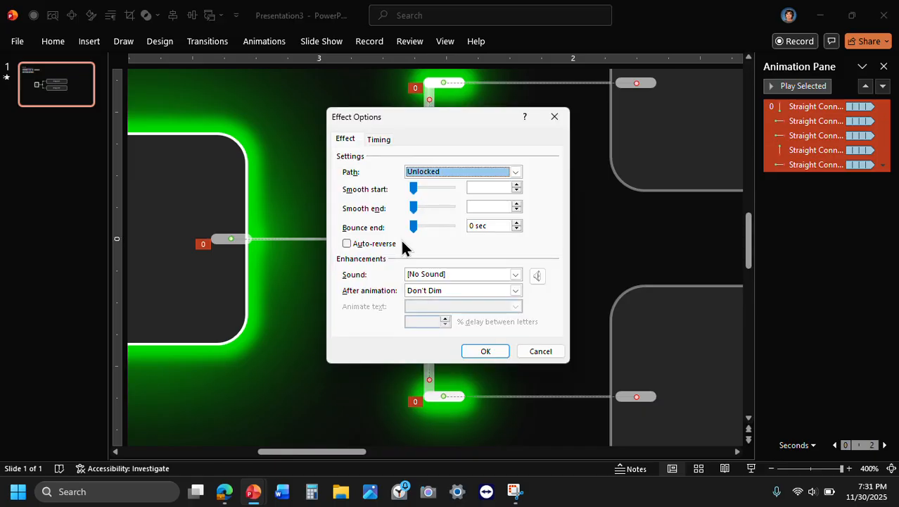
left_click(555, 117)
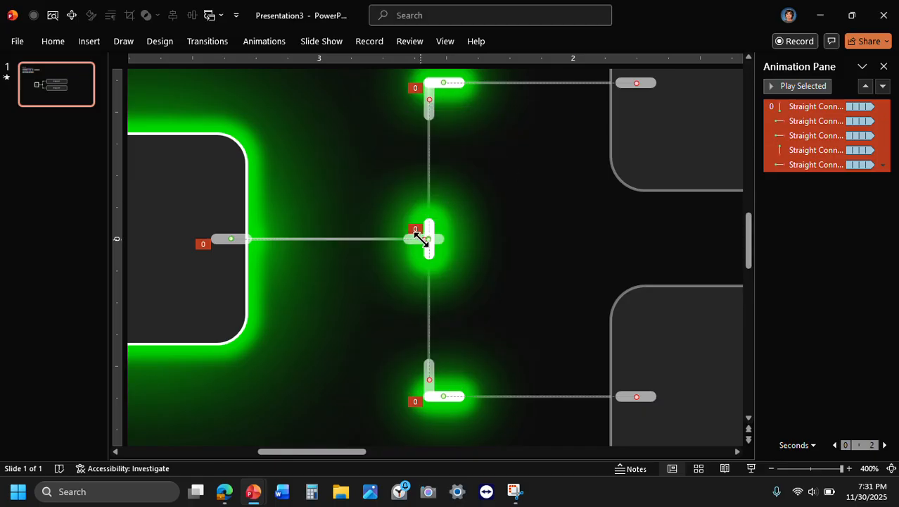
left_click_drag(423, 240, 404, 239)
Shorten the first horizontal line's motion path so it ends just before the vertical glowing line, and preview the slide show.
left_click(472, 252)
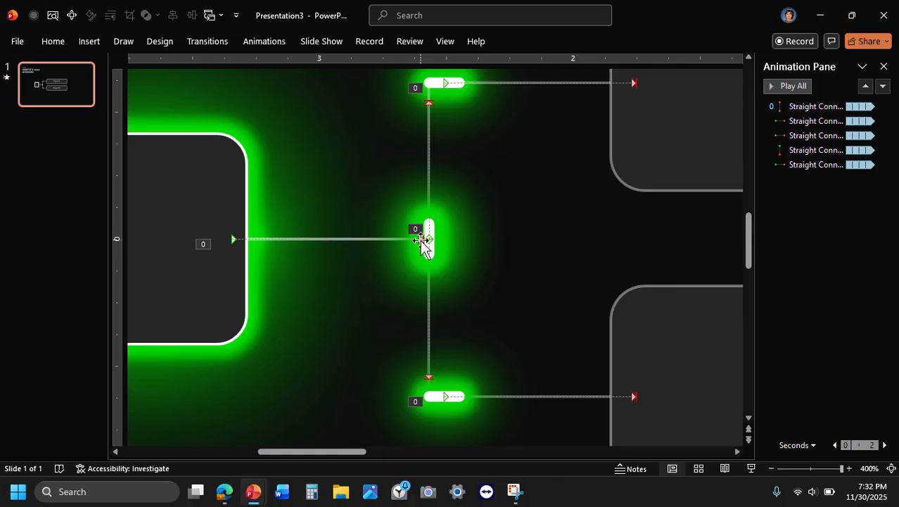
left_click(420, 239)
left_click_drag(420, 239, 405, 239)
left_click(589, 245)
left_click(751, 468)
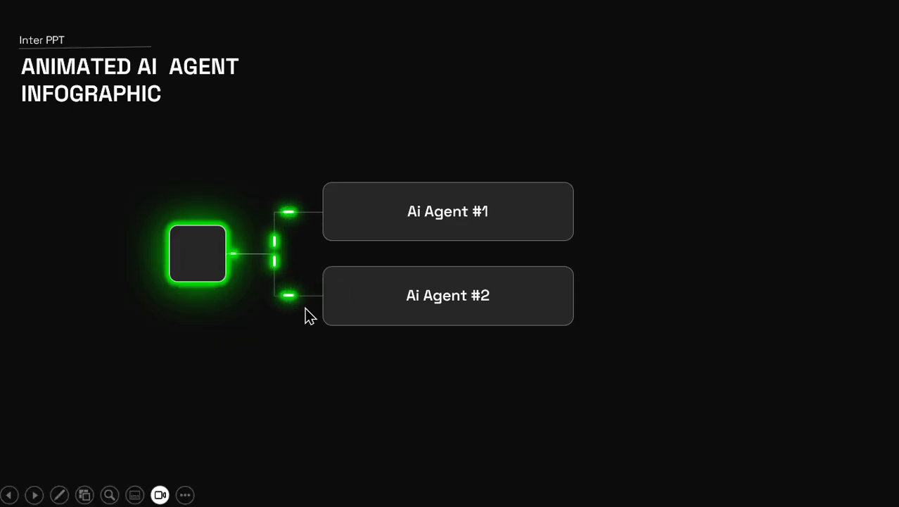
key("Escape")
Send the lower horizontal glowing line to the back so it passes behind the Ai Agent #2 box, and preview the slide show.
scroll(557, 430, "down", 1)
scroll(557, 430, "right", 1)
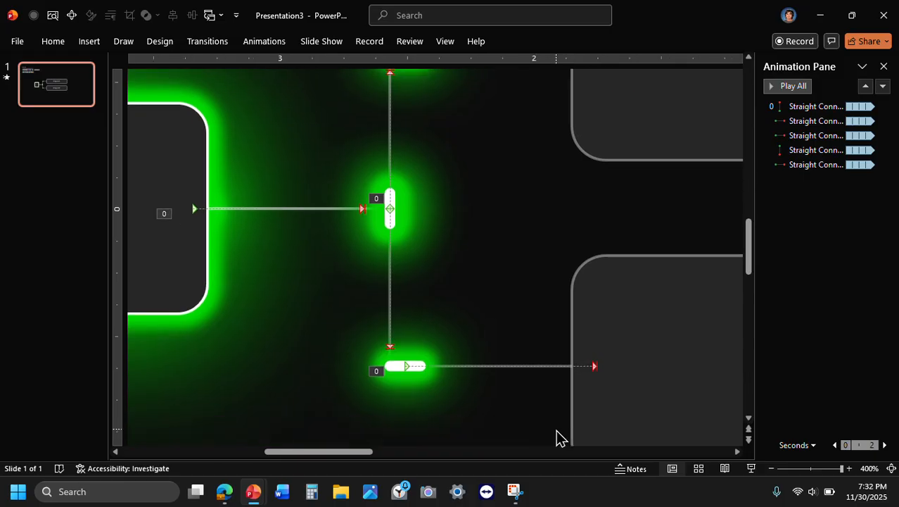
right_click(411, 364)
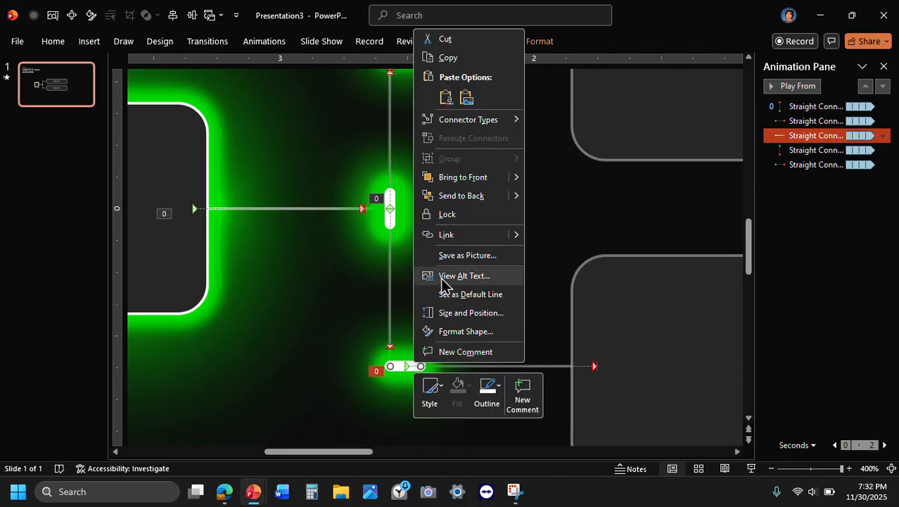
left_click(440, 212)
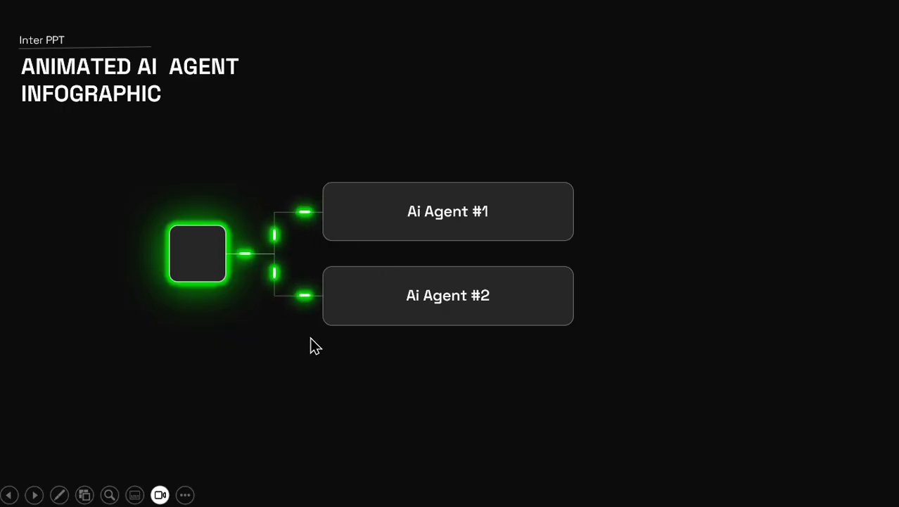
key("Escape")
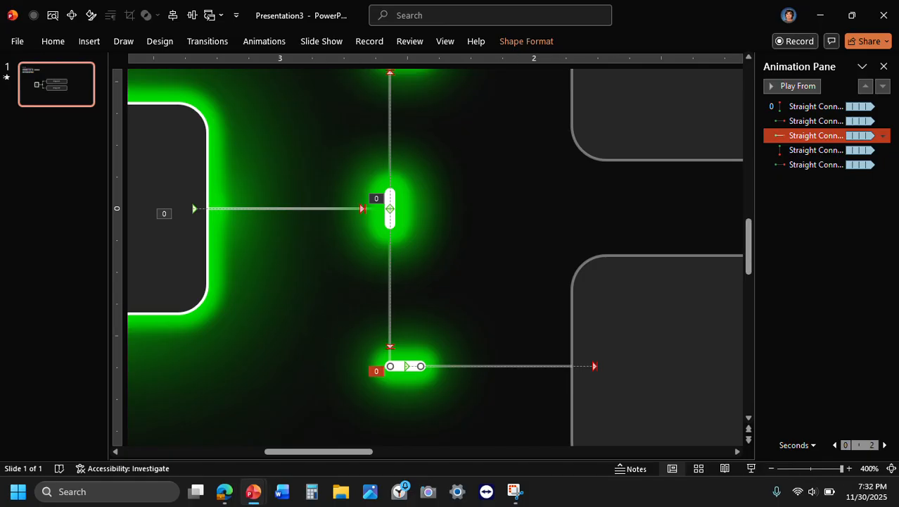
left_click(892, 469)
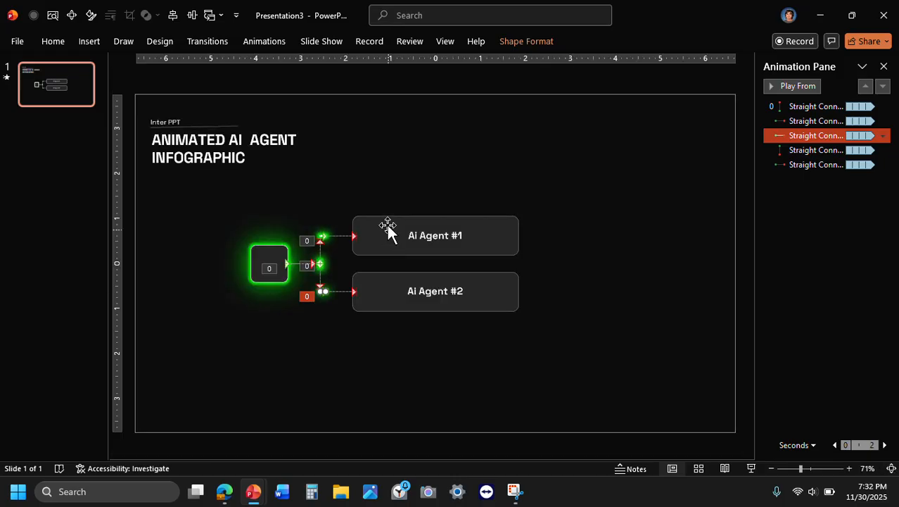
left_click(366, 192)
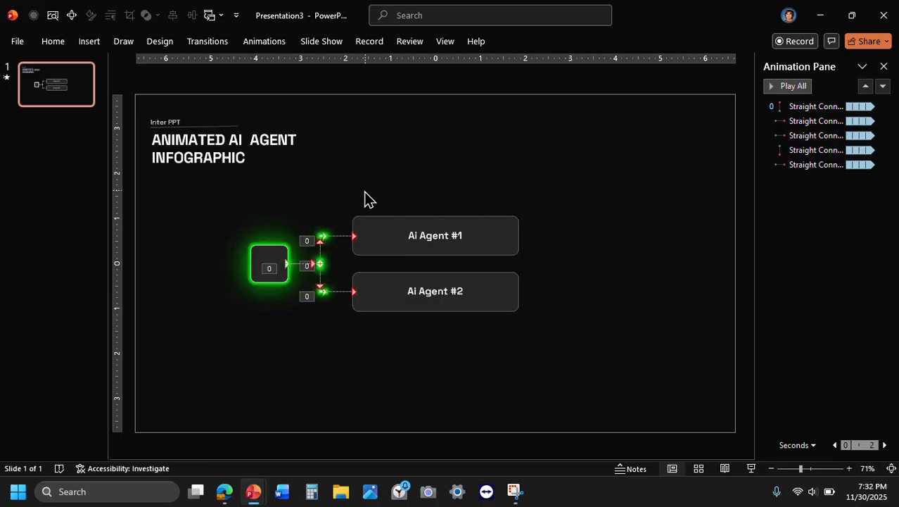